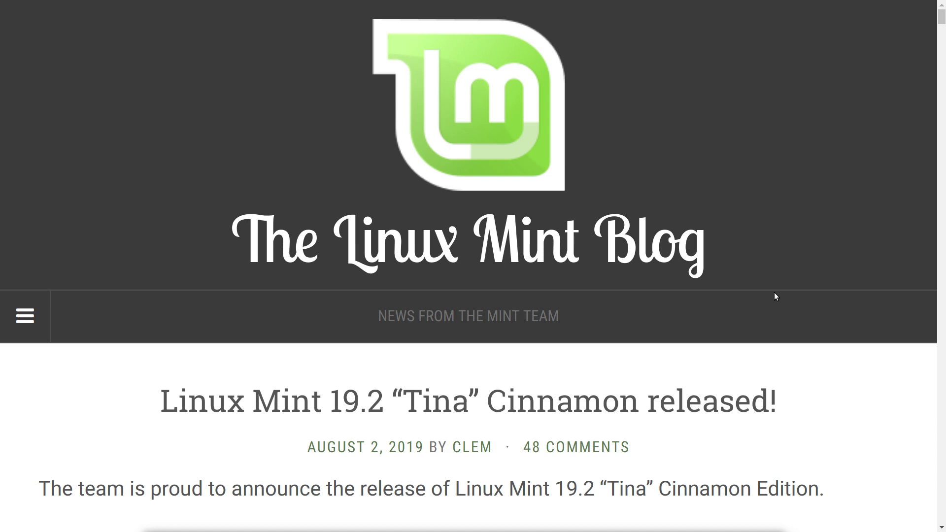
Step: Read the Linux Mint 19.2 "Tina" Cinnamon release announcement, from the introduction through system requirements and upgrade instructions to the download links
scroll(775, 296, "down", 3)
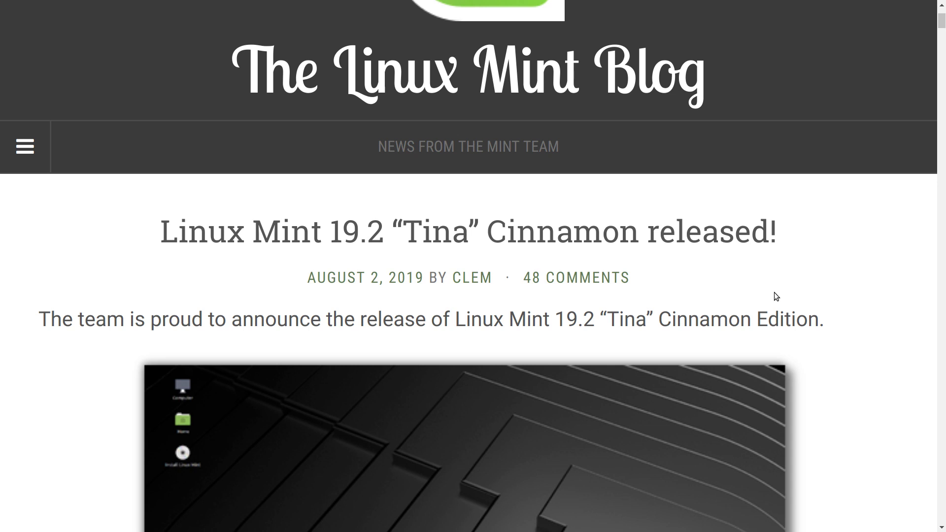
scroll(774, 292, "down", 4)
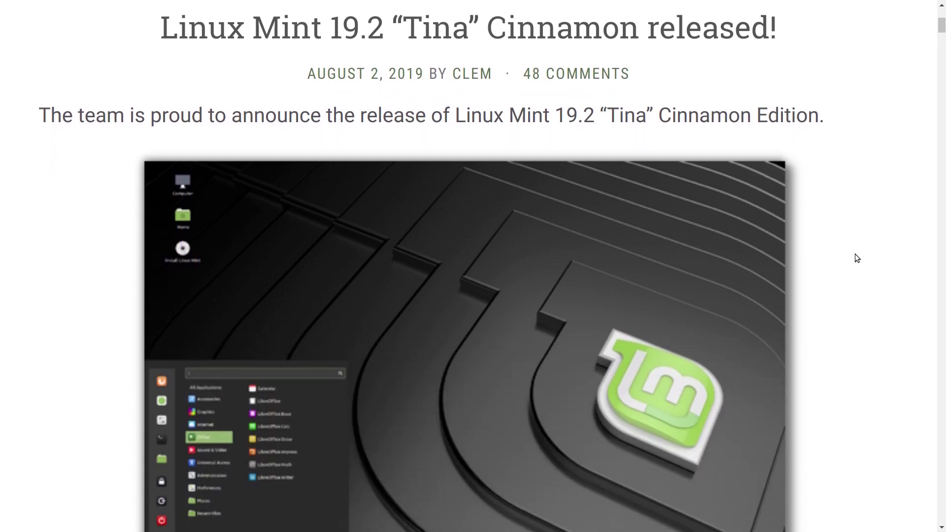
scroll(833, 264, "down", 3)
scroll(835, 267, "up", 3)
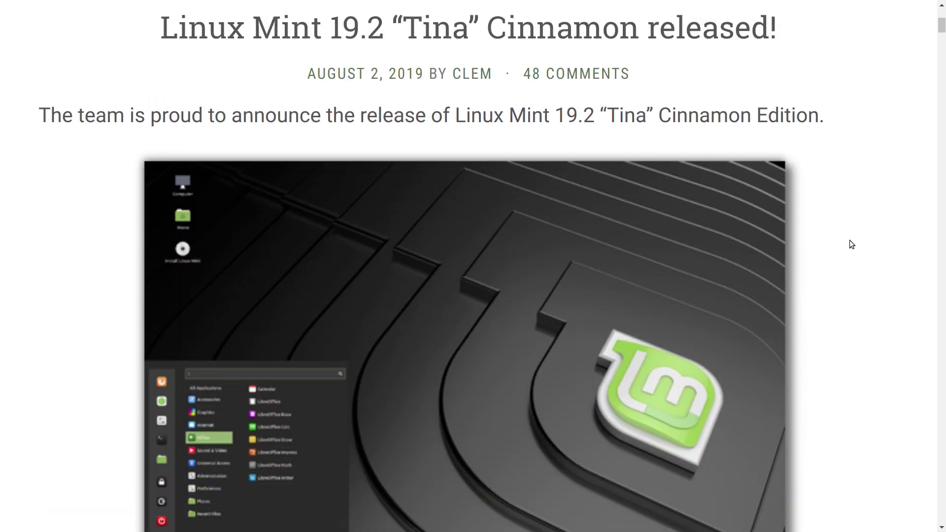
scroll(851, 244, "down", 10)
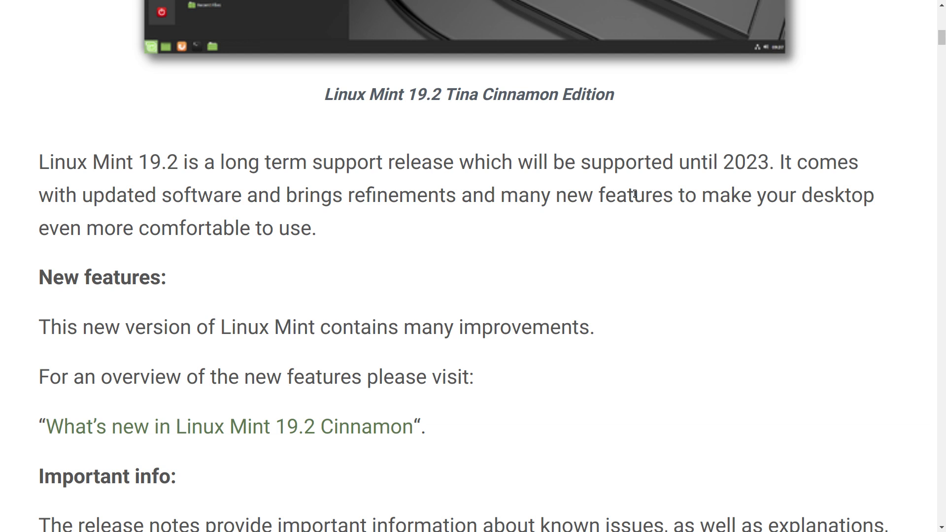
scroll(649, 175, "down", 3)
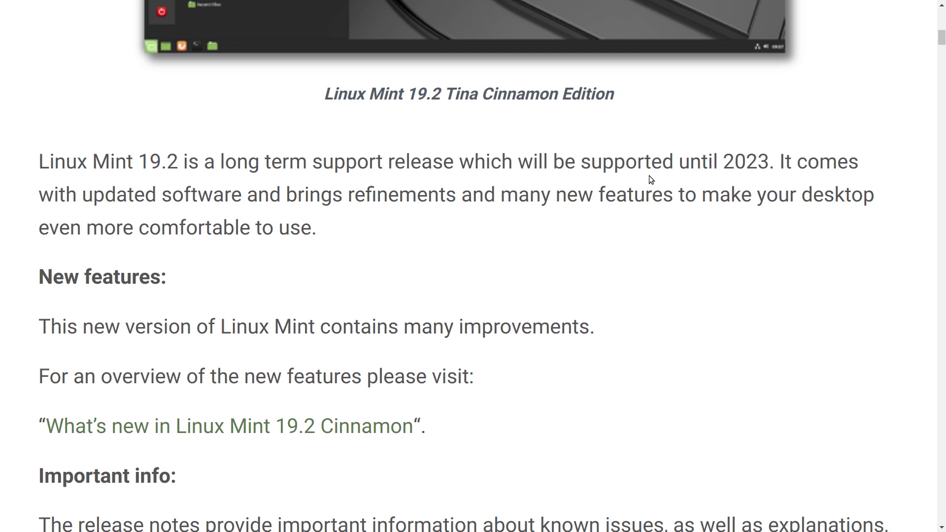
scroll(649, 179, "down", 5)
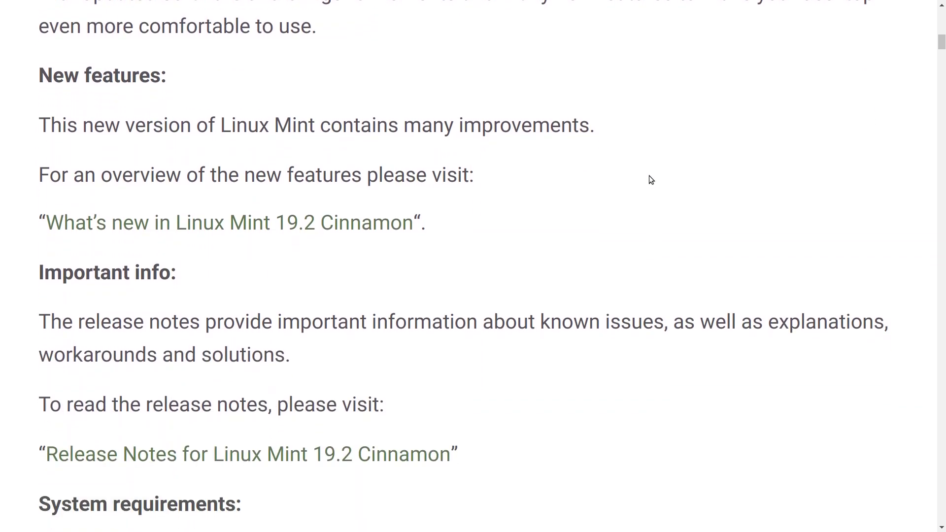
scroll(650, 175, "down", 5)
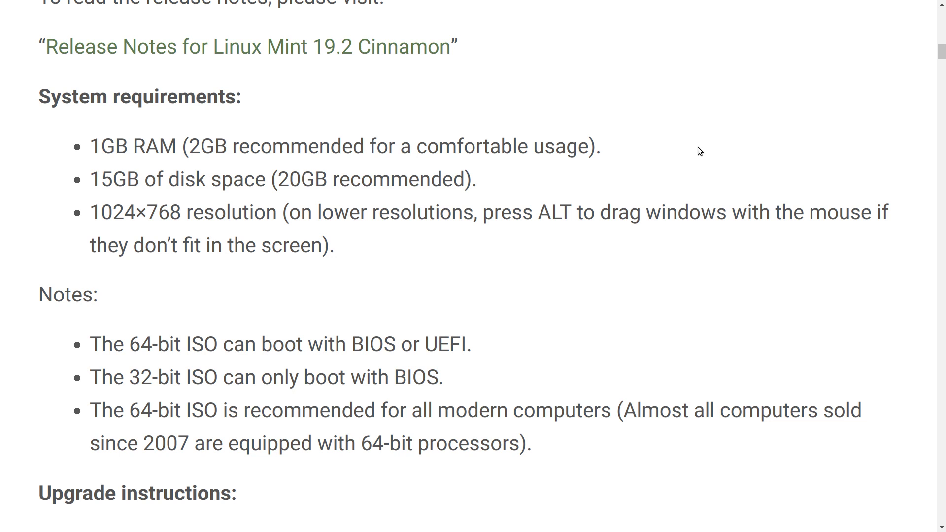
scroll(698, 148, "down", 3)
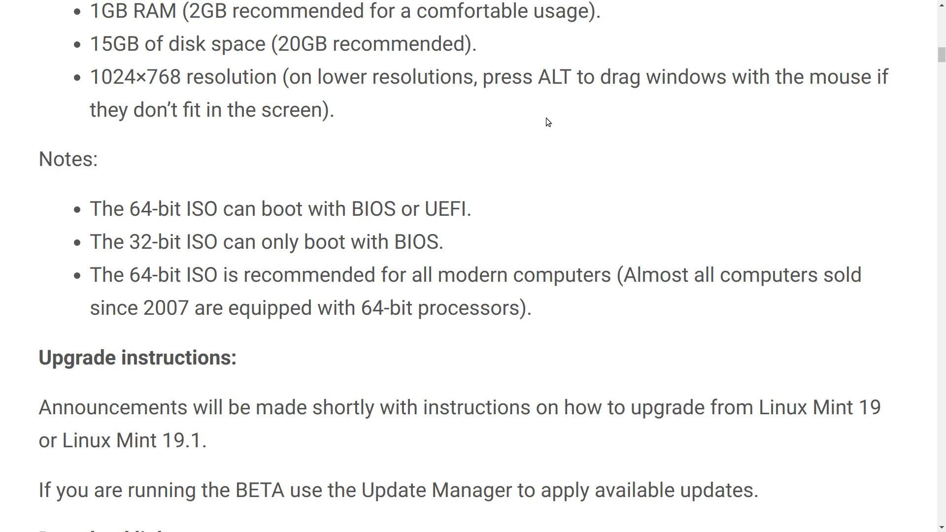
scroll(552, 155, "down", 3)
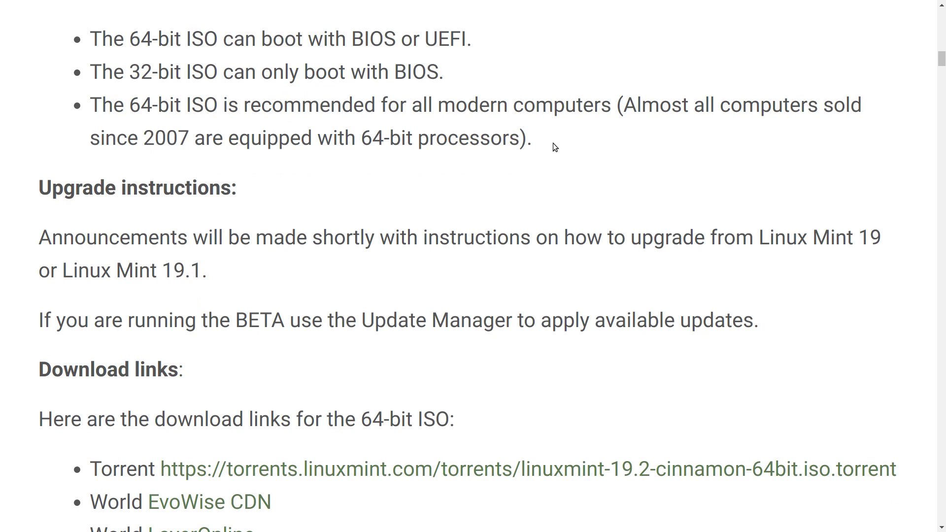
scroll(555, 147, "down", 3)
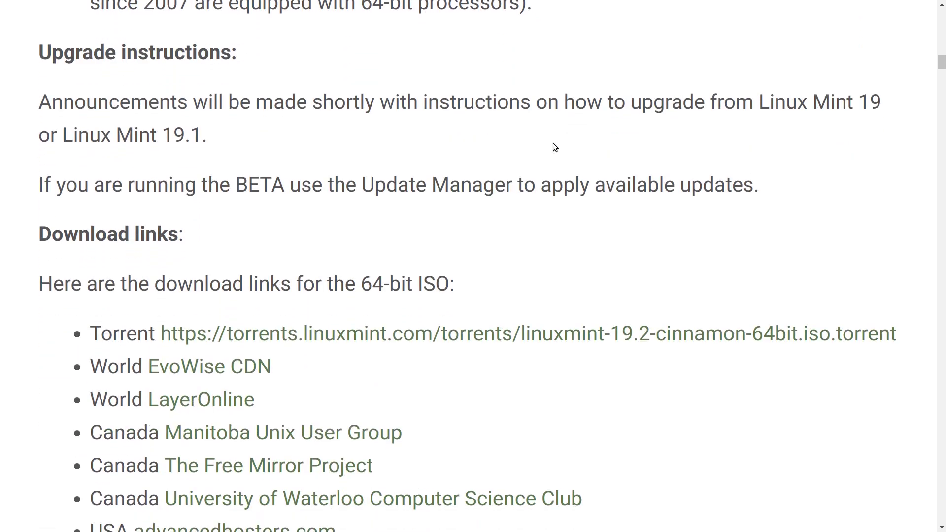
scroll(553, 143, "down", 1)
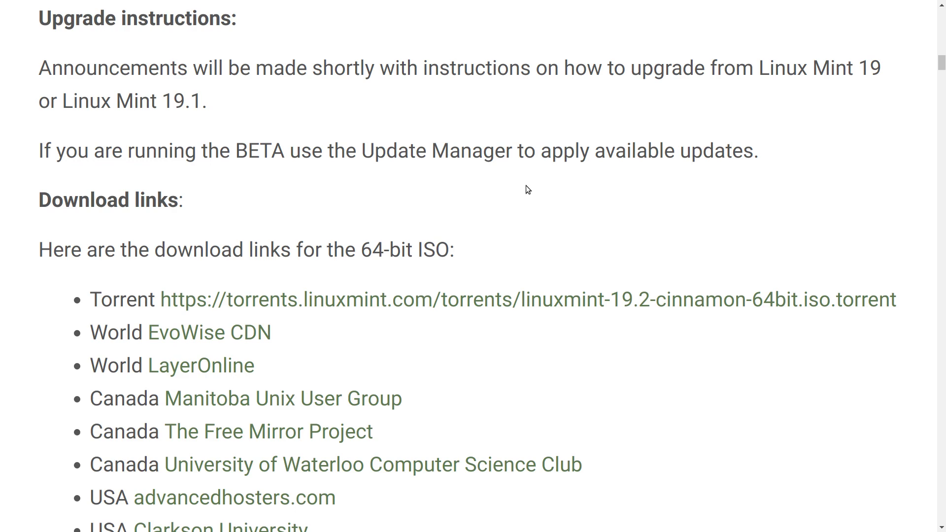
Step: Return to the announcement's new features section and open the "What's new in Linux Mint 19.2 Cinnamon" page
scroll(527, 190, "up", 15)
scroll(527, 190, "up", 11)
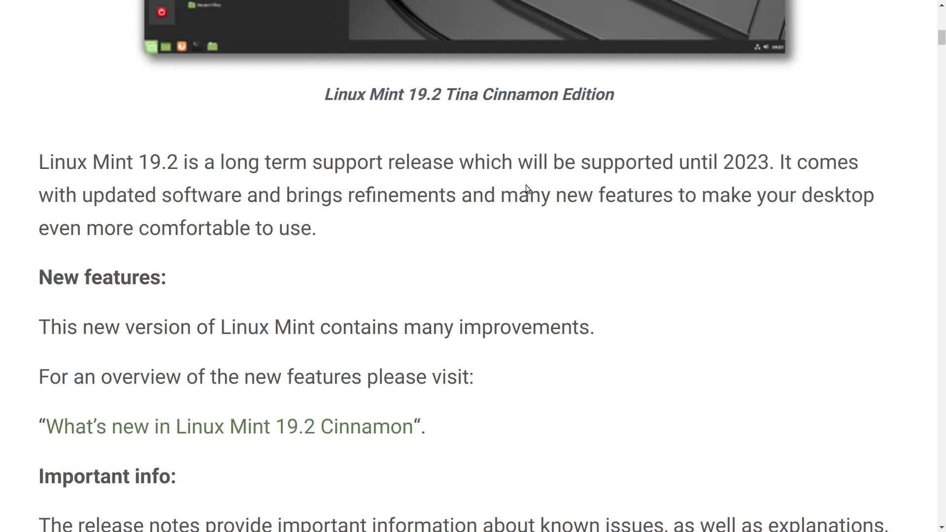
scroll(528, 190, "down", 4)
scroll(527, 189, "down", 6)
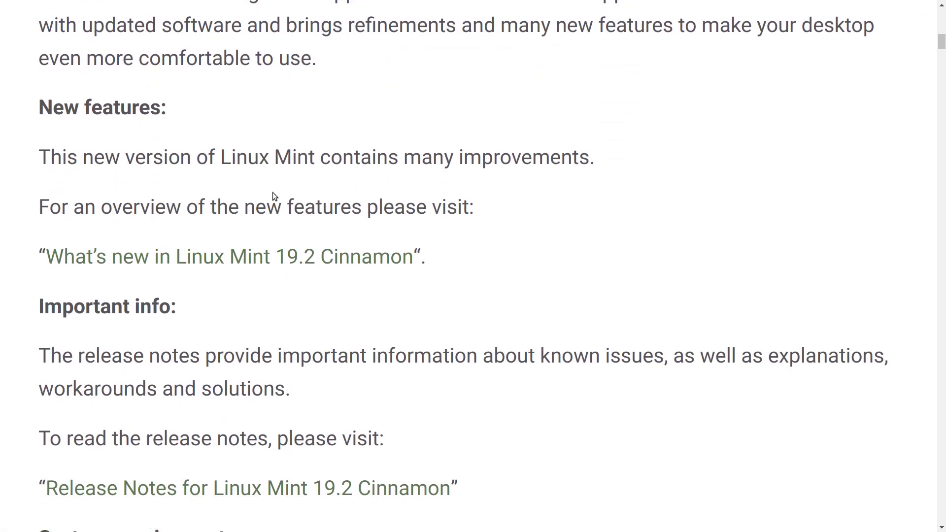
left_click(268, 266)
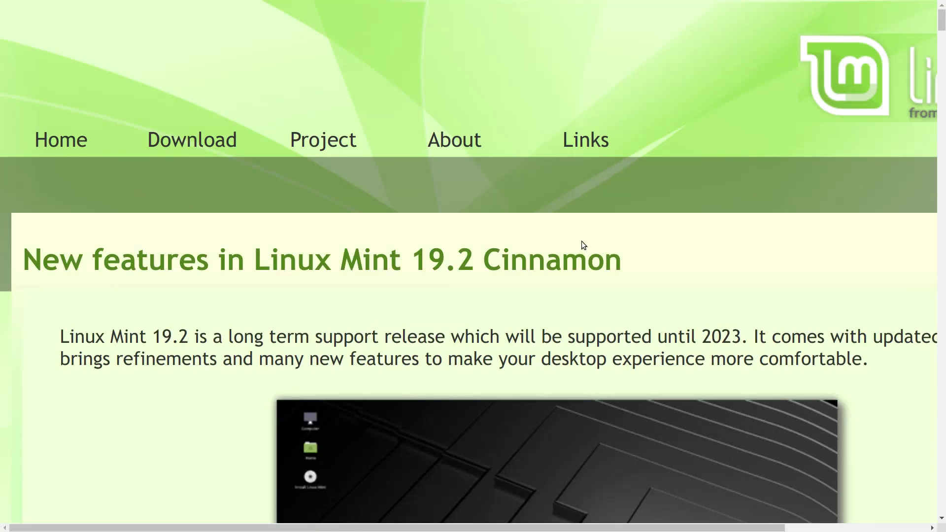
Step: Examine the Update Manager section on improved kernel support, including the Kernels window screenshot and the text beneath it
scroll(583, 244, "down", 15)
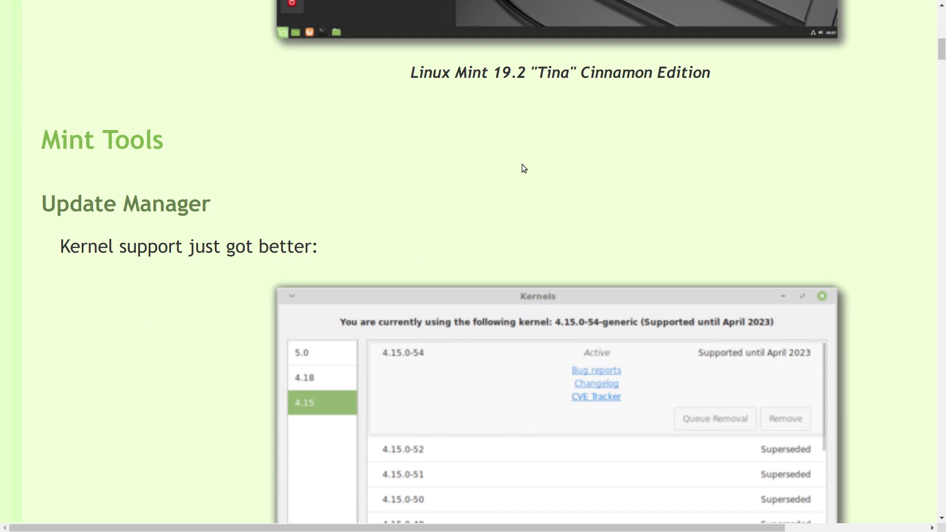
scroll(524, 168, "down", 3)
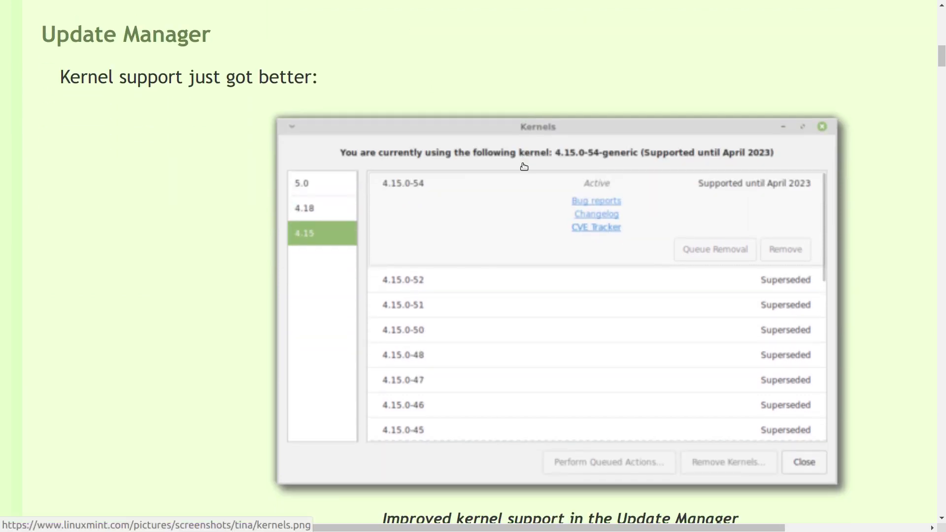
scroll(524, 167, "down", 6)
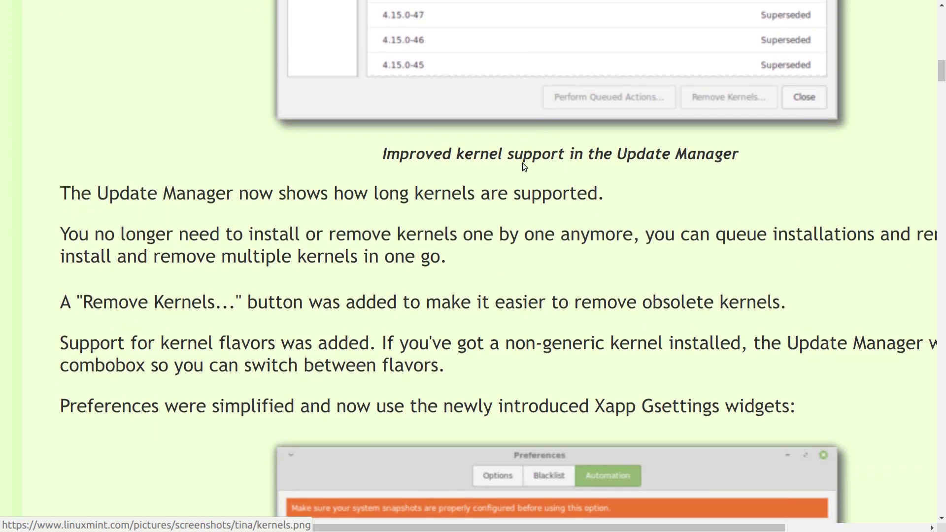
scroll(524, 167, "up", 2)
scroll(524, 166, "up", 2)
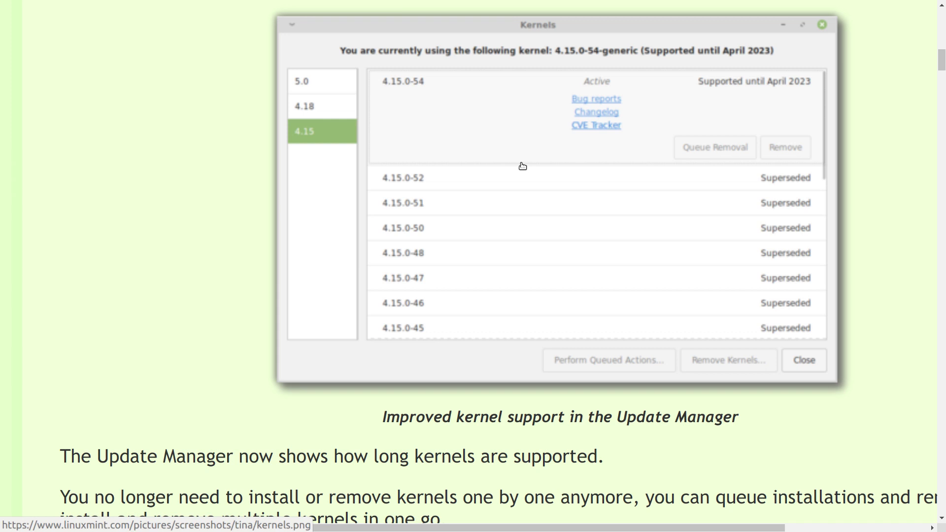
scroll(523, 166, "down", 6)
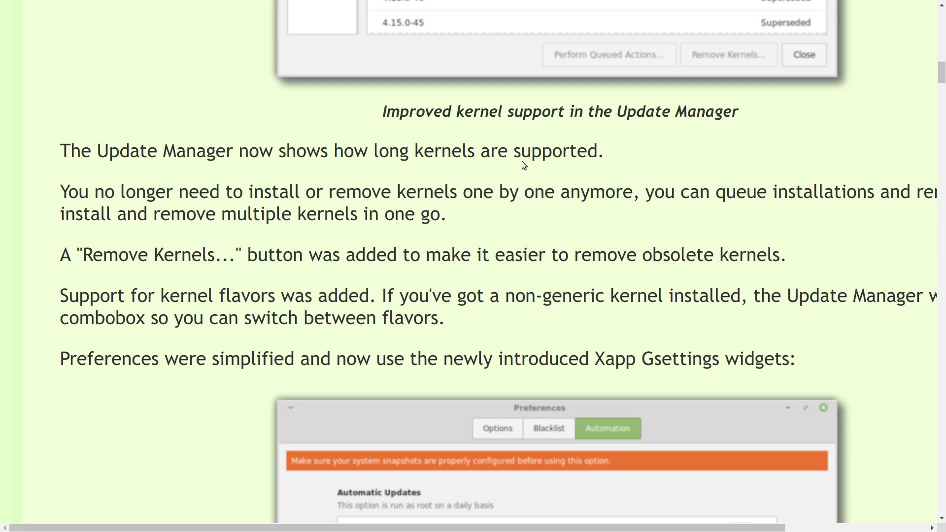
scroll(532, 163, "down", 2)
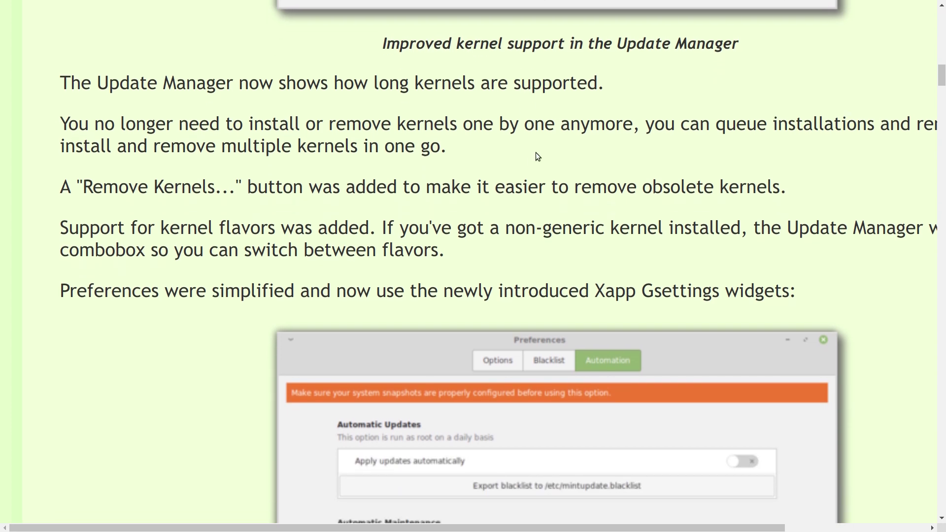
scroll(536, 155, "up", 1)
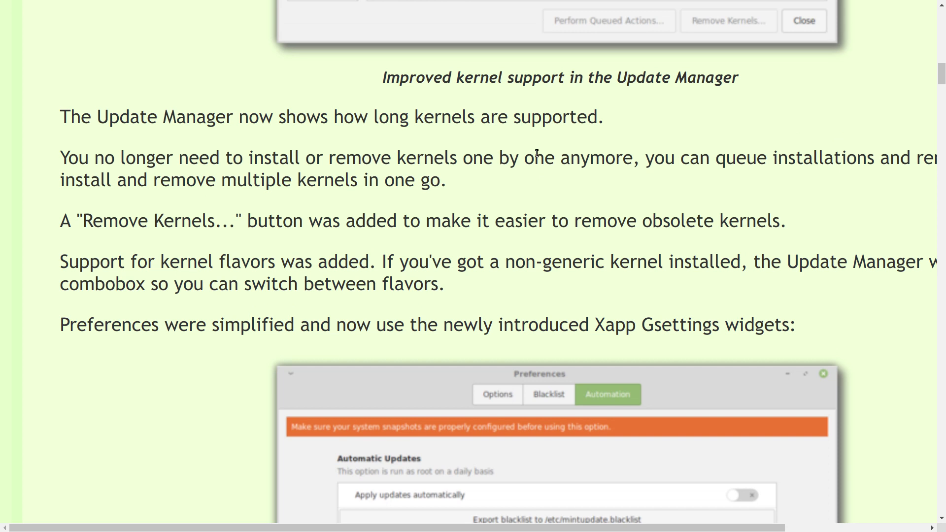
scroll(537, 153, "up", 5)
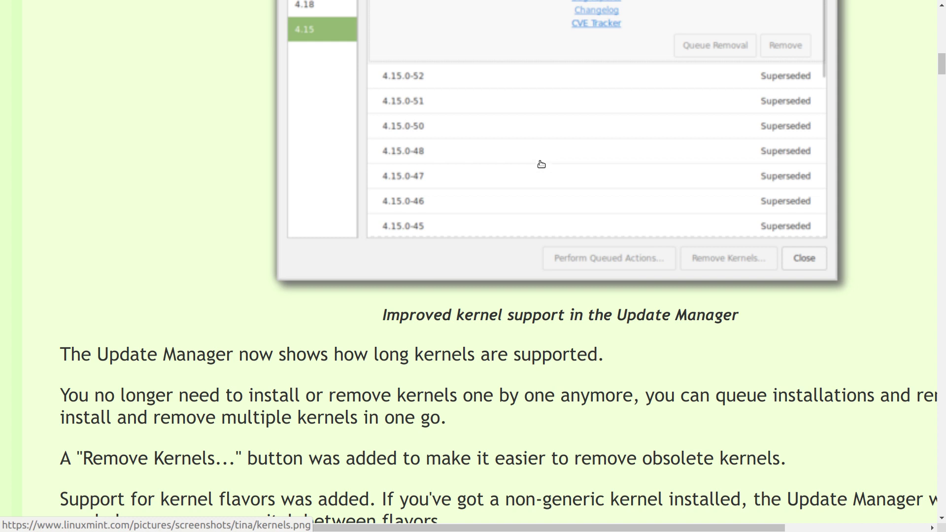
scroll(541, 164, "down", 7)
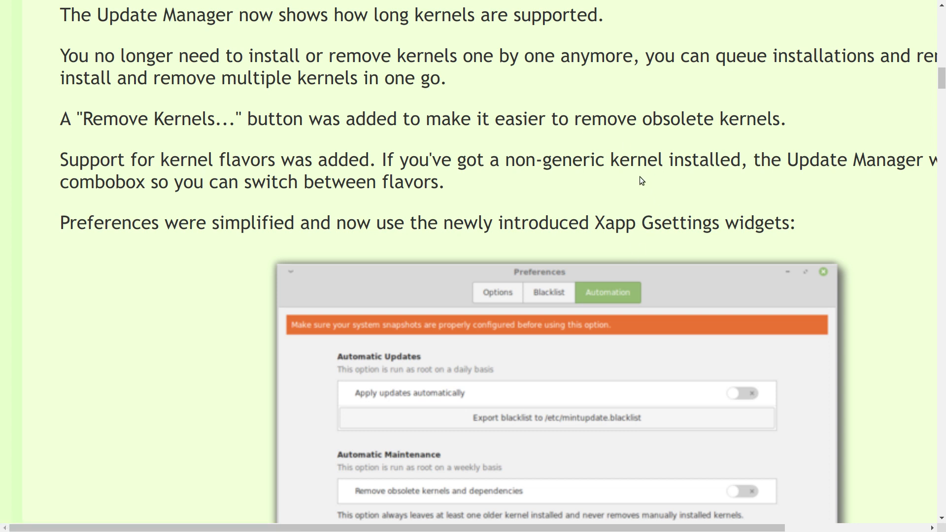
Step: Review the Update Manager's simplified preferences, including the Automation screenshot and the notes on blacklisting and automatic refresh
scroll(640, 176, "down", 4)
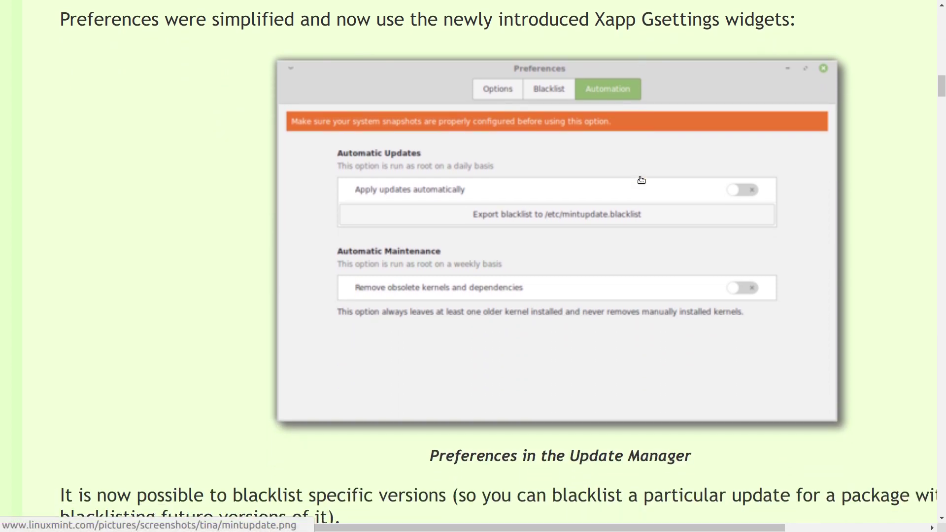
scroll(641, 180, "up", 1)
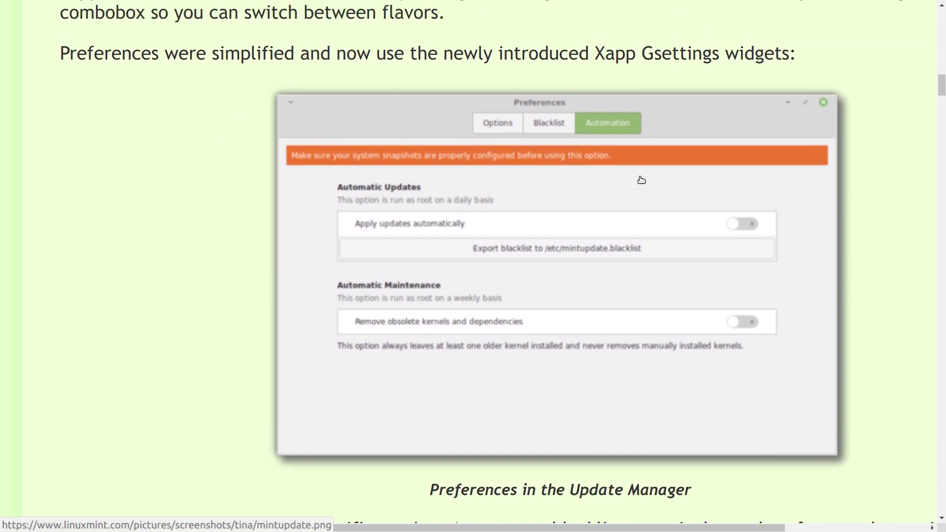
scroll(640, 169, "up", 5)
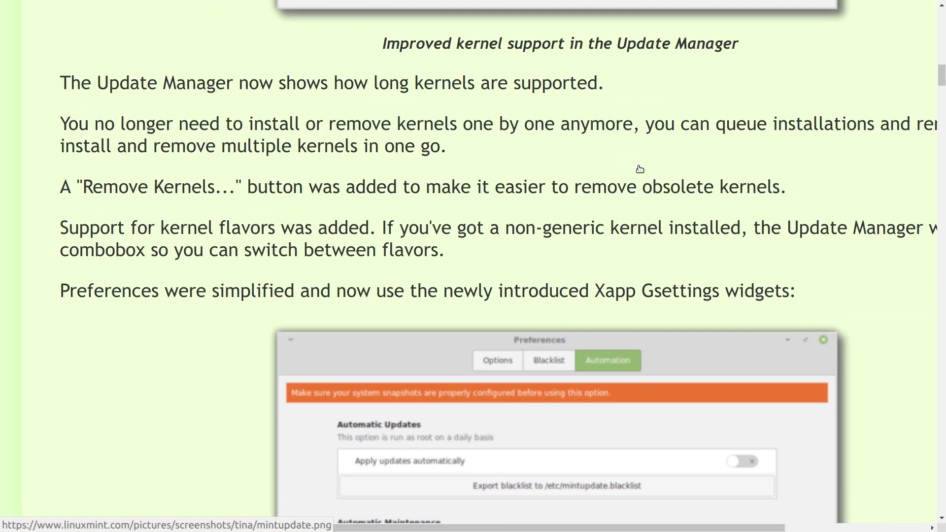
scroll(638, 168, "down", 9)
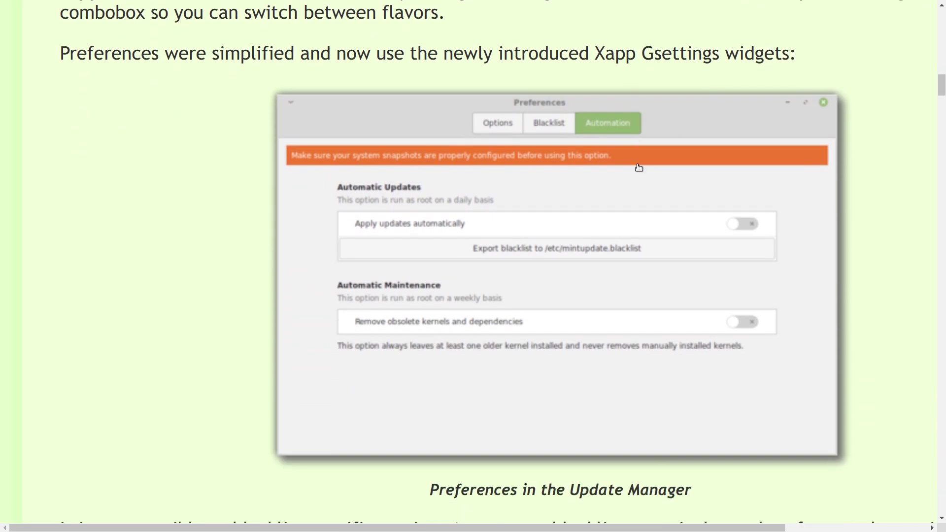
scroll(568, 163, "down", 2)
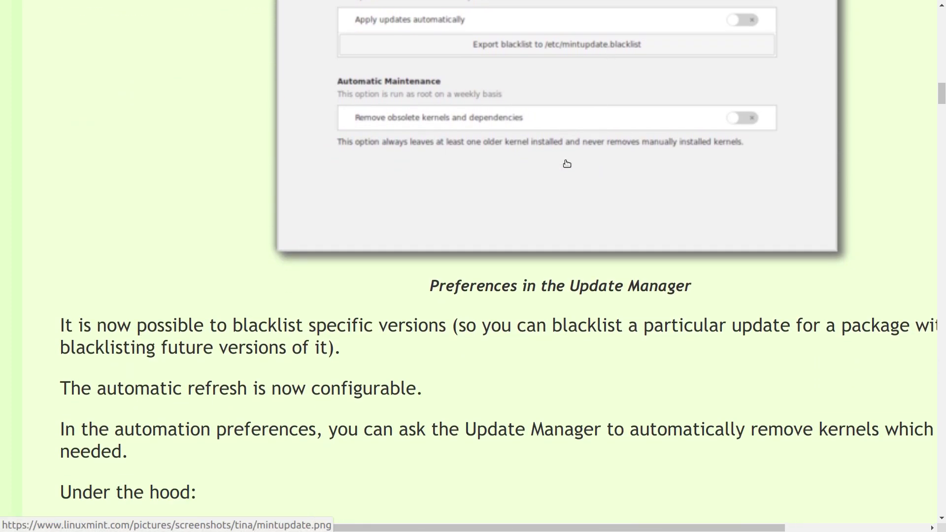
scroll(569, 160, "down", 1)
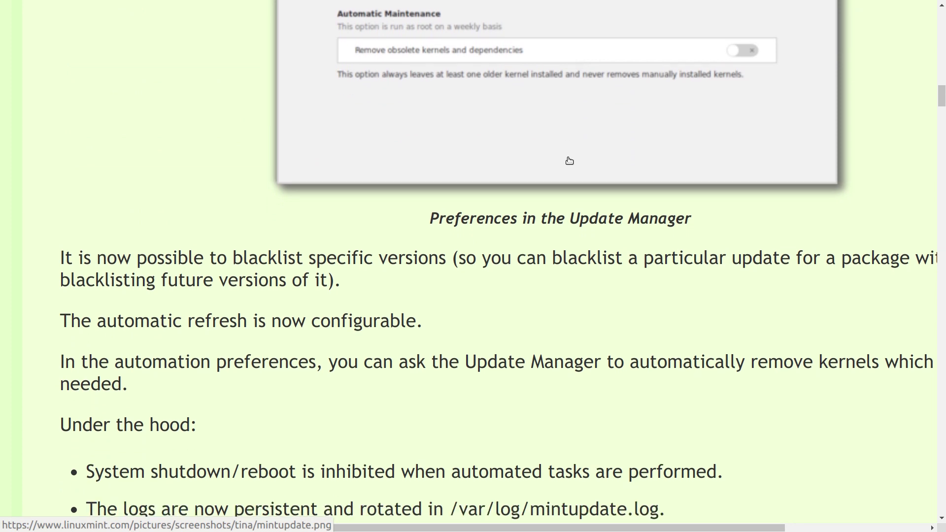
scroll(569, 161, "down", 2)
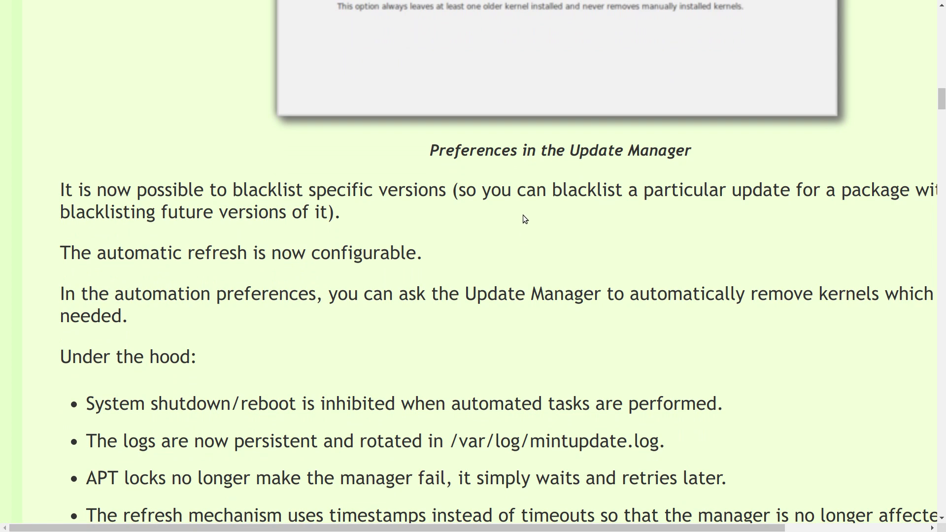
Step: Read the Update Manager's under-the-hood changes and the list of user interface improvements
scroll(524, 219, "down", 3)
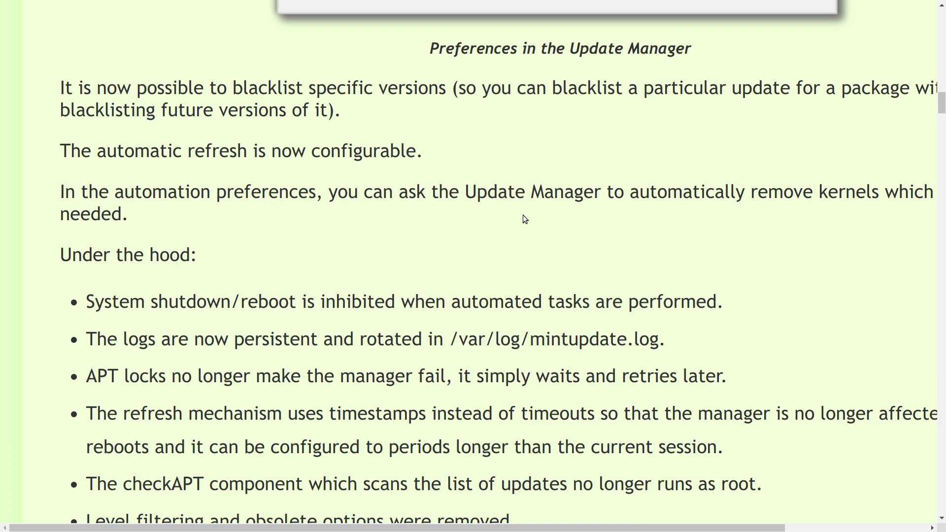
scroll(525, 219, "down", 2)
scroll(524, 219, "up", 2)
scroll(524, 219, "down", 3)
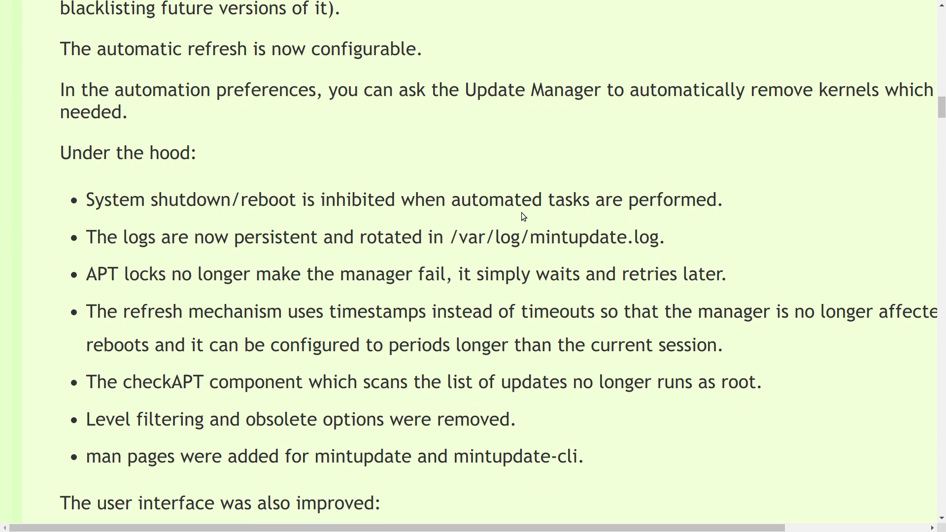
scroll(523, 217, "down", 2)
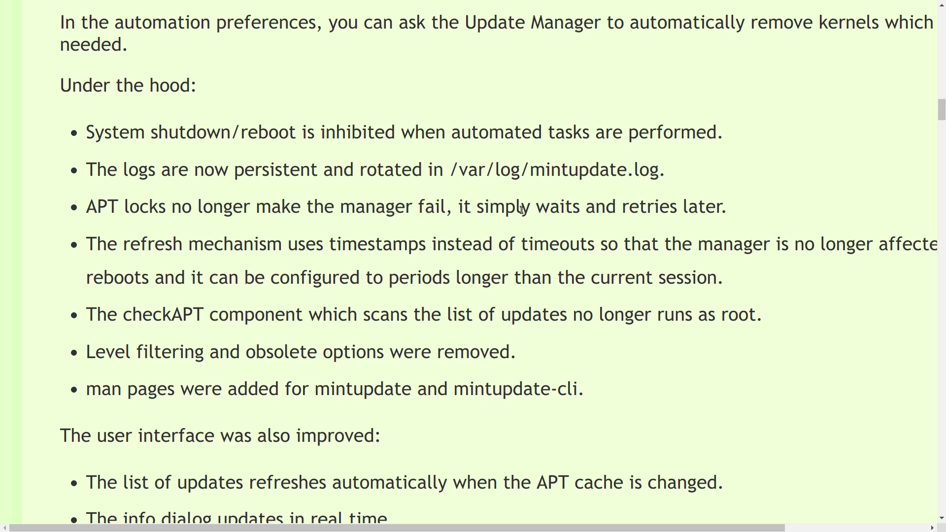
scroll(521, 210, "down", 5)
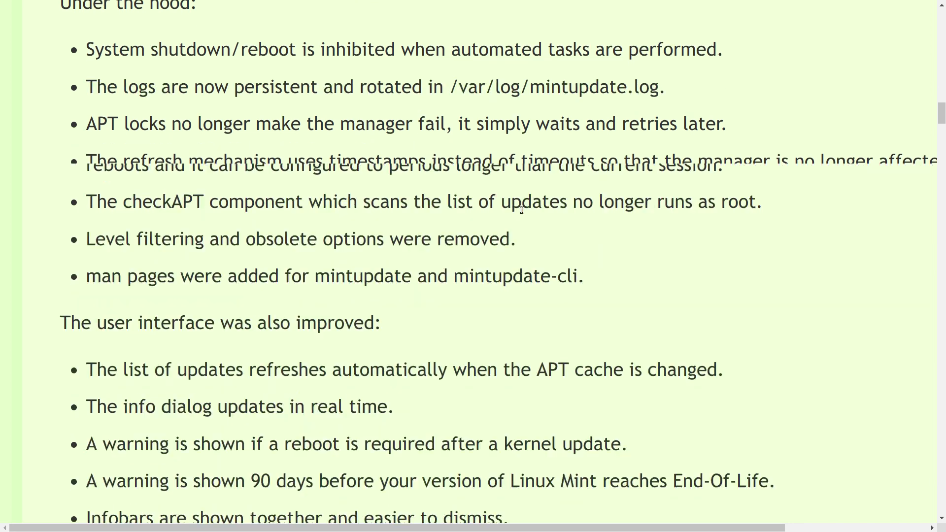
scroll(520, 210, "down", 7)
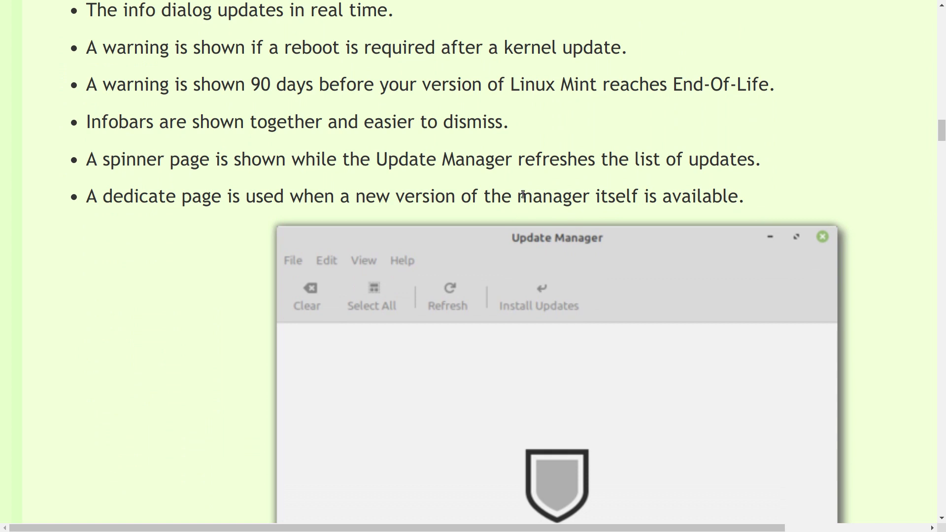
Step: Review the last Update Manager interface improvements and the screenshot of its page for a new manager version
scroll(523, 191, "down", 3)
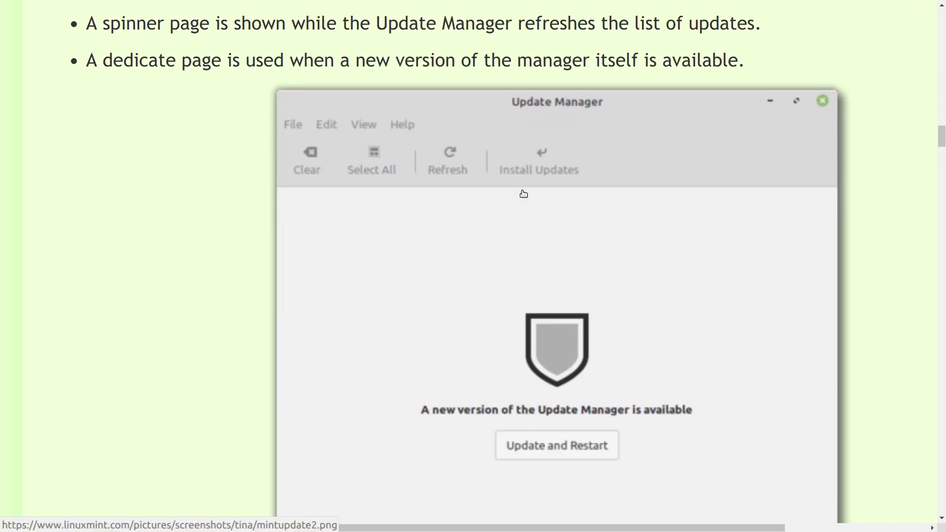
scroll(524, 193, "up", 4)
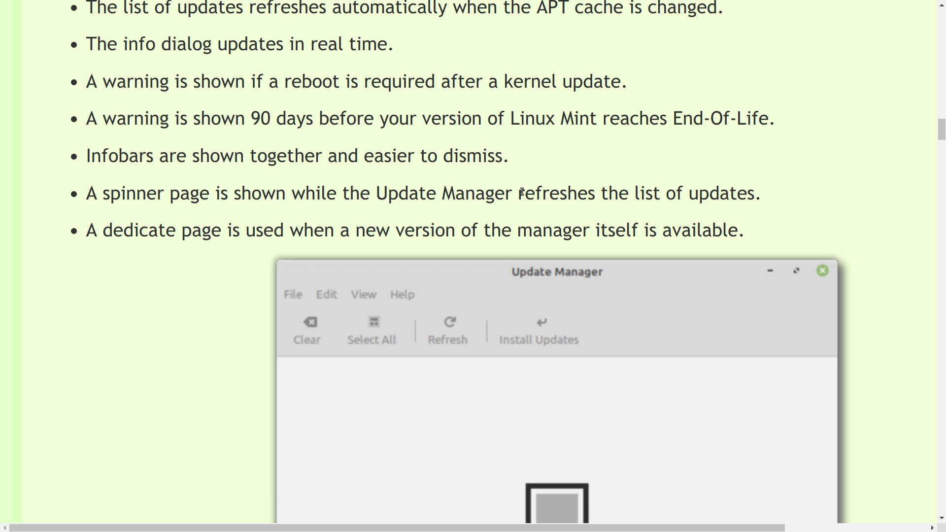
scroll(522, 192, "down", 6)
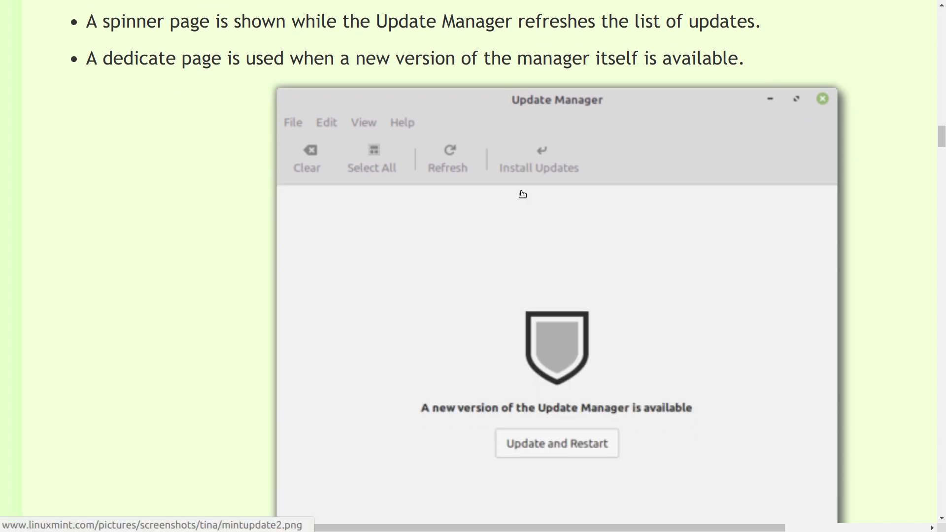
Step: Read the Software Manager section about the loading screen, the shared cache and low resolution screen support
scroll(522, 194, "down", 4)
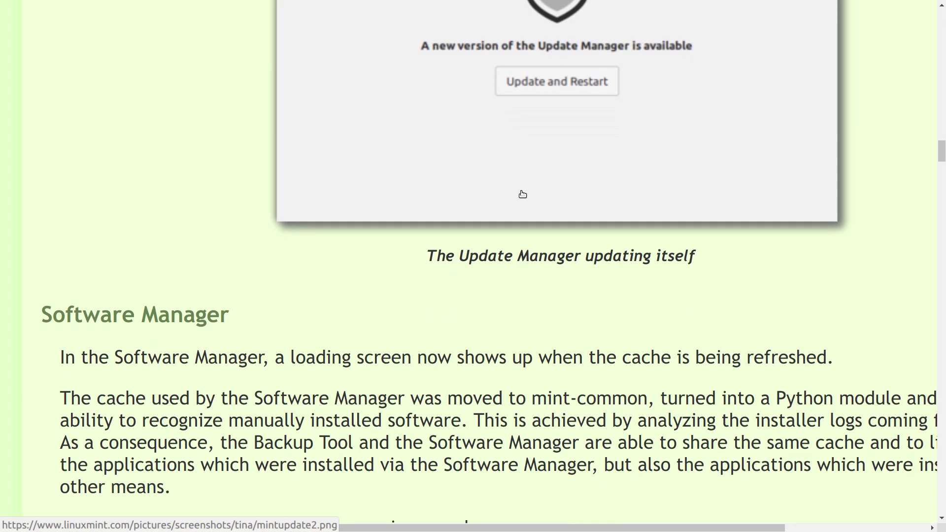
scroll(525, 178, "down", 2)
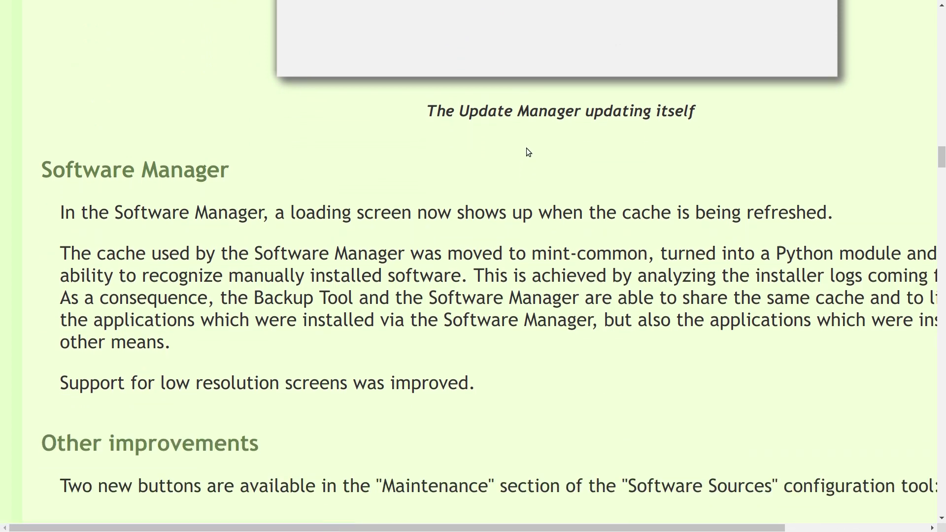
scroll(526, 147, "down", 1)
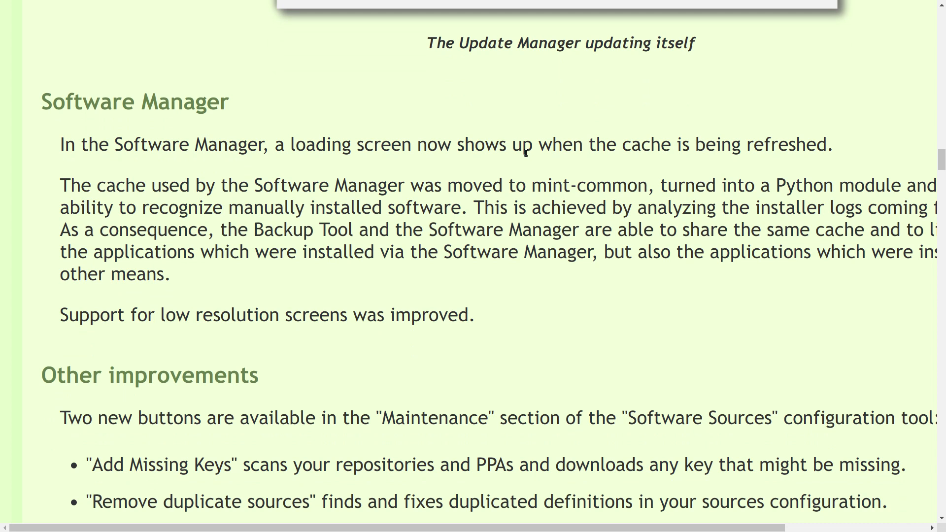
scroll(525, 154, "down", 2)
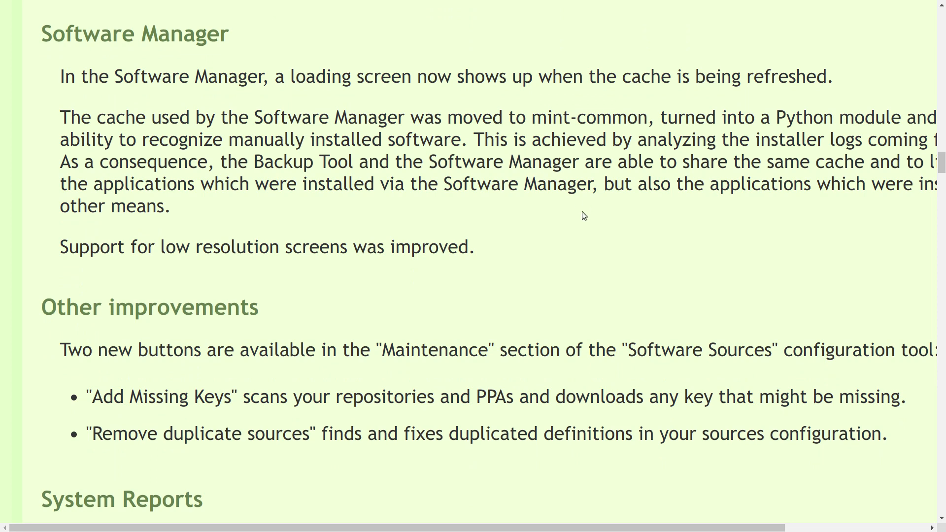
scroll(583, 216, "down", 2)
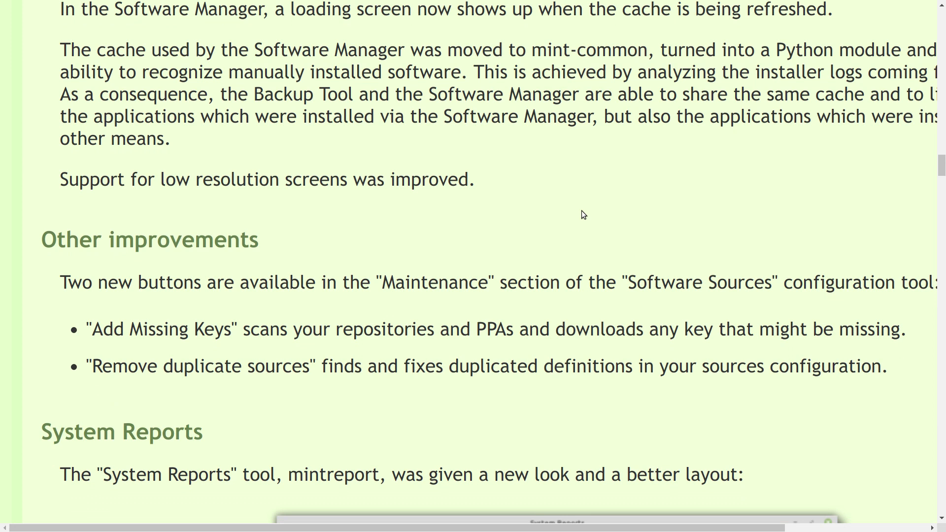
scroll(589, 196, "up", 4)
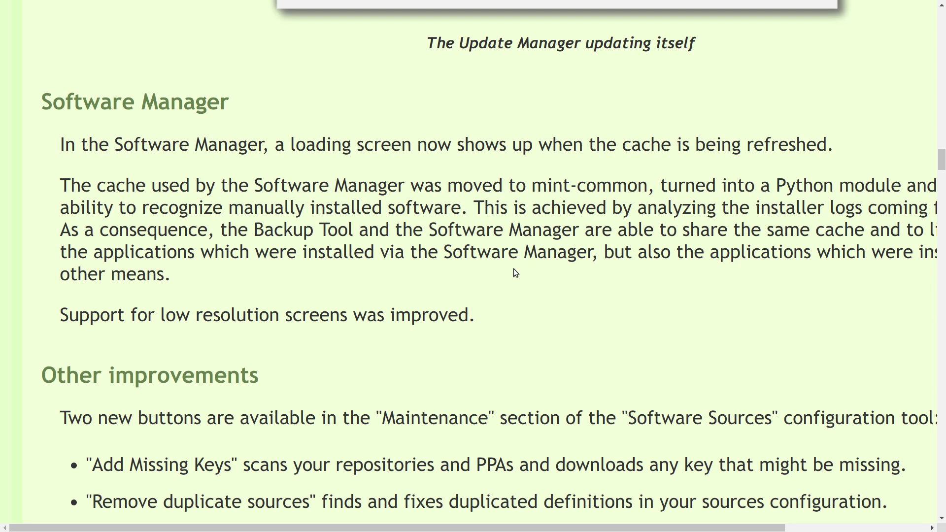
scroll(513, 269, "down", 3)
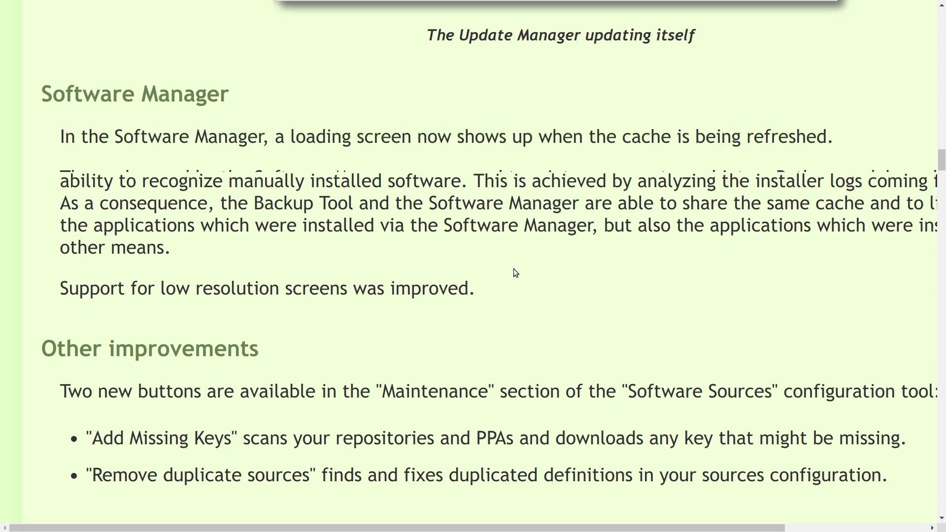
Step: Review the new Software Sources maintenance buttons and the System Reports section with its screenshot and notes
scroll(515, 261, "down", 1)
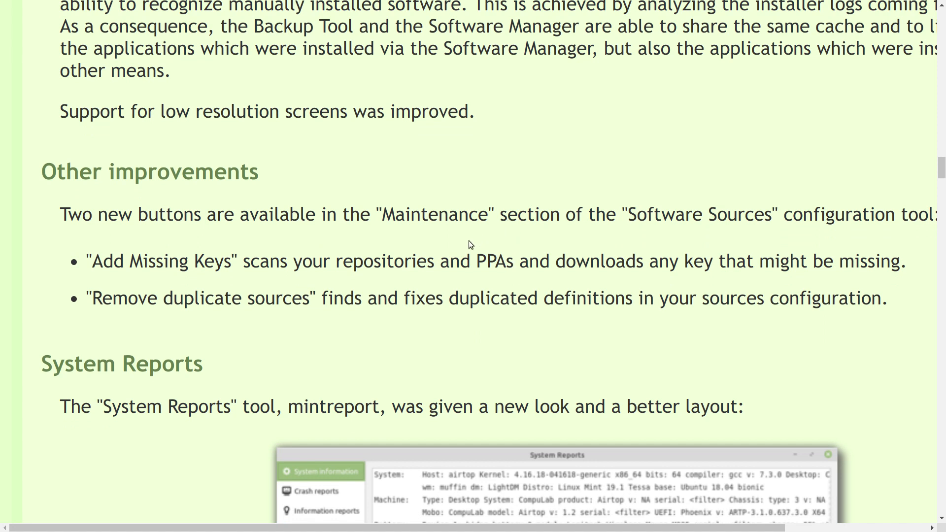
scroll(469, 244, "down", 3)
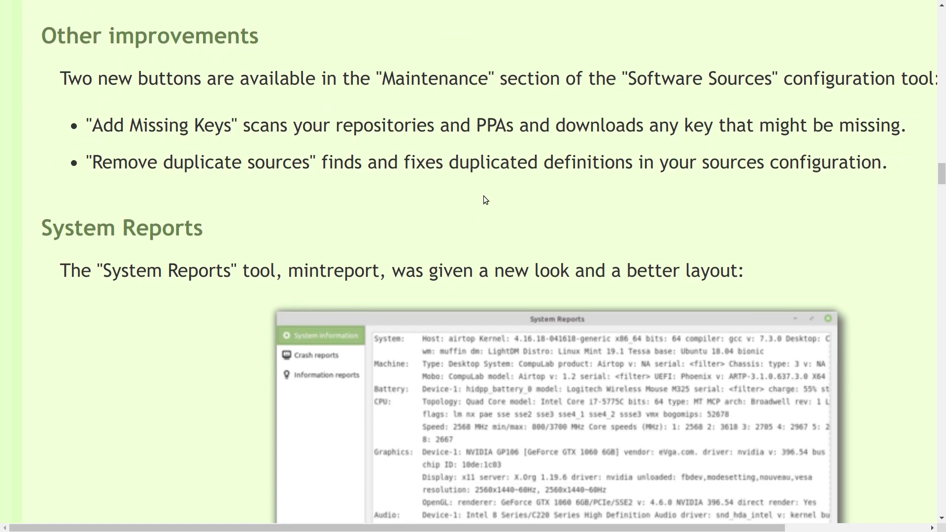
scroll(485, 200, "down", 3)
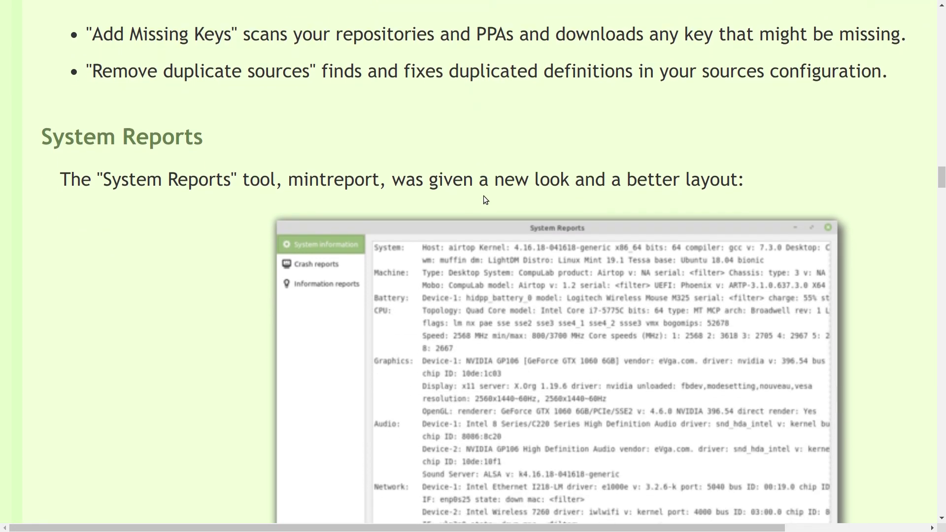
scroll(486, 199, "up", 2)
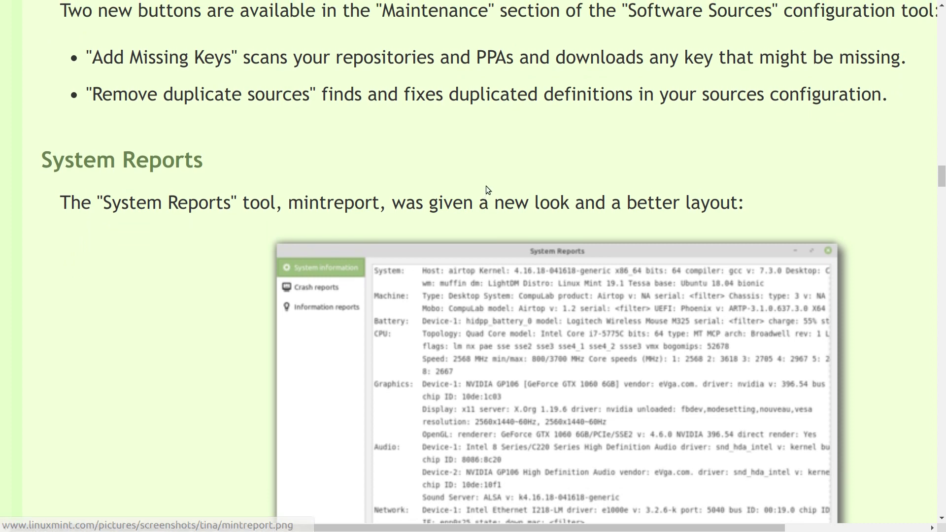
scroll(487, 189, "down", 1)
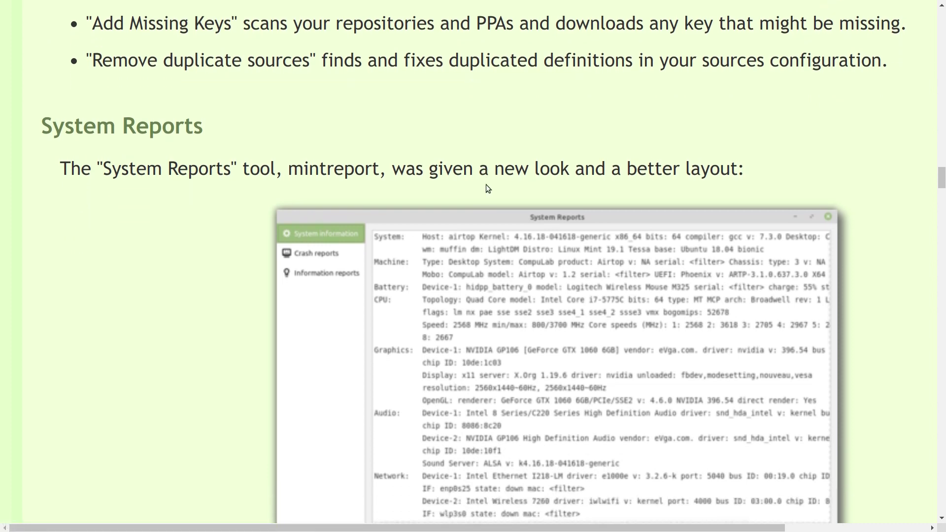
scroll(487, 189, "down", 8)
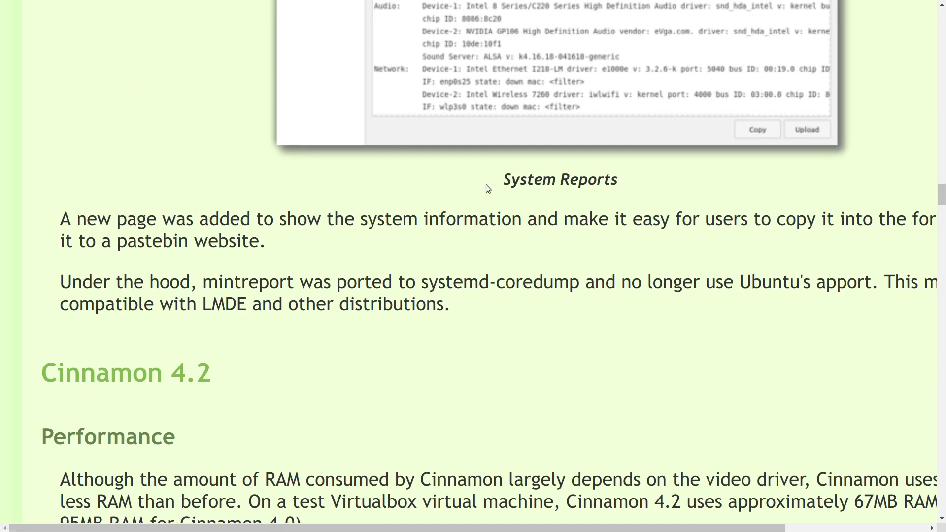
Step: Read the Cinnamon 4.2 Performance section and the Menu section on distinguishing duplicate applications and Flatpaks
scroll(488, 189, "down", 4)
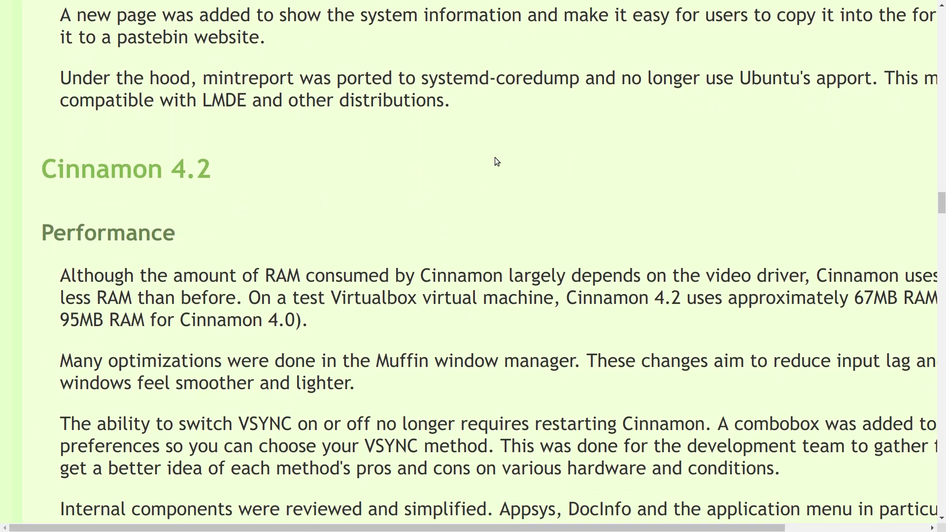
scroll(495, 158, "down", 3)
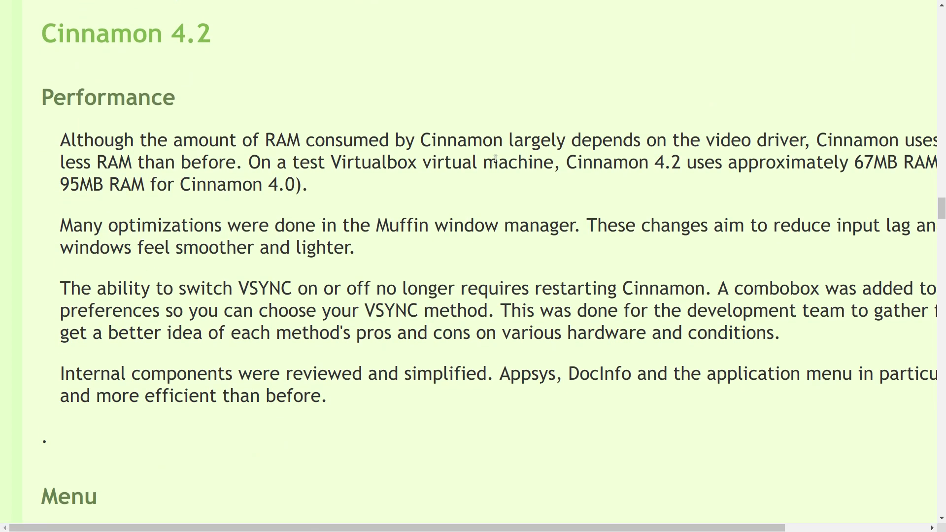
scroll(495, 159, "down", 7)
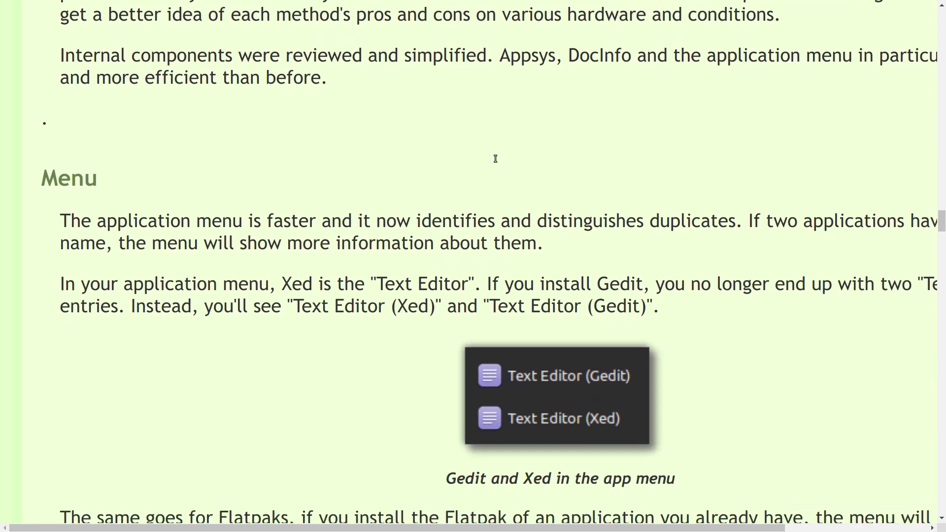
scroll(495, 159, "down", 2)
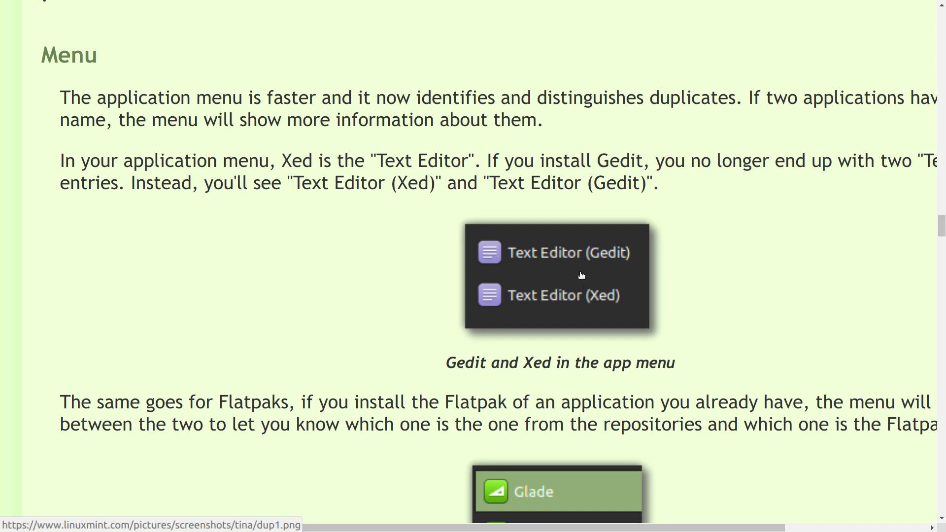
scroll(582, 269, "down", 4)
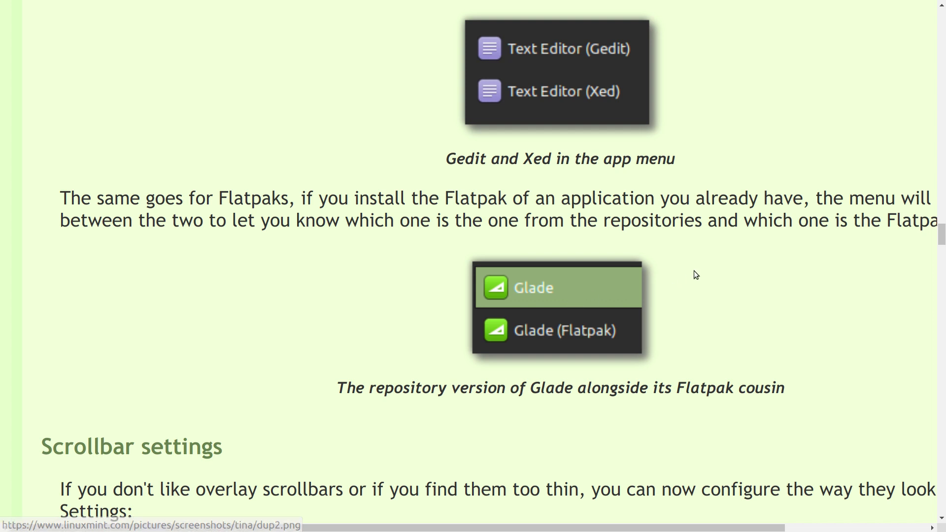
scroll(697, 274, "down", 1)
Step: Examine the Scrollbar settings section and its System Settings screenshot of the scrollbar behavior options
scroll(697, 274, "down", 3)
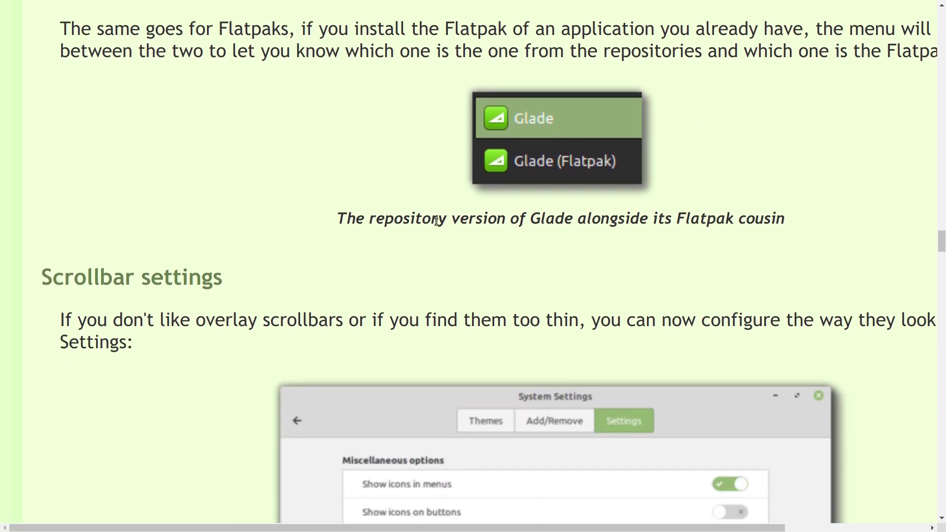
scroll(449, 207, "down", 3)
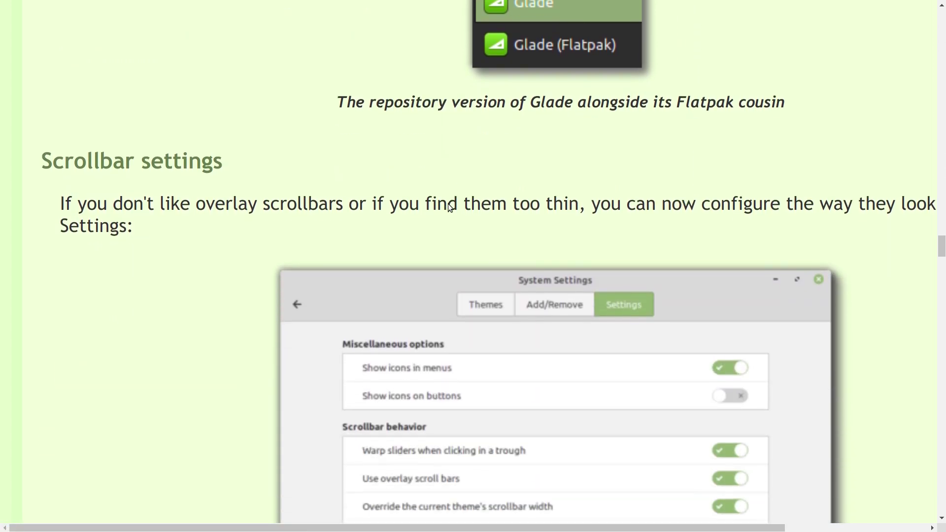
scroll(449, 207, "down", 3)
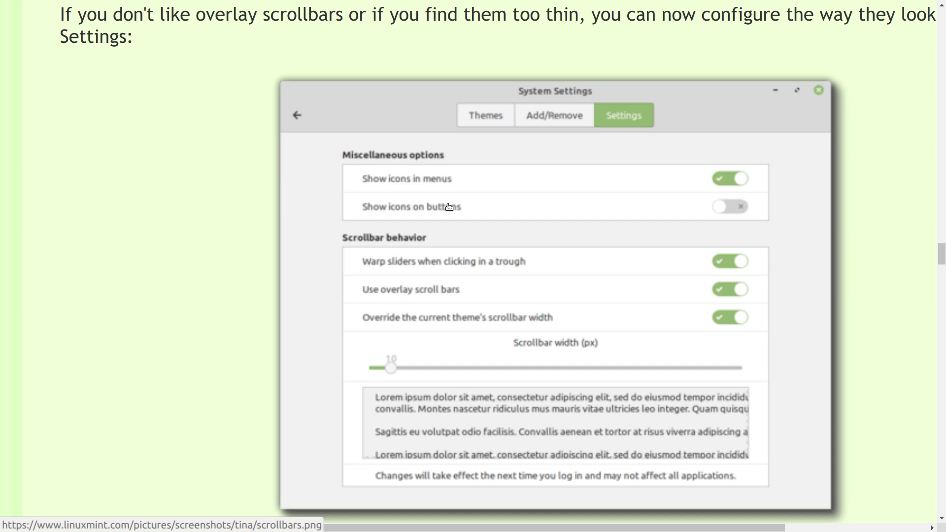
Step: Review the Pinning files section, including the Nemo screenshot with the pinned folder and document
scroll(455, 204, "down", 7)
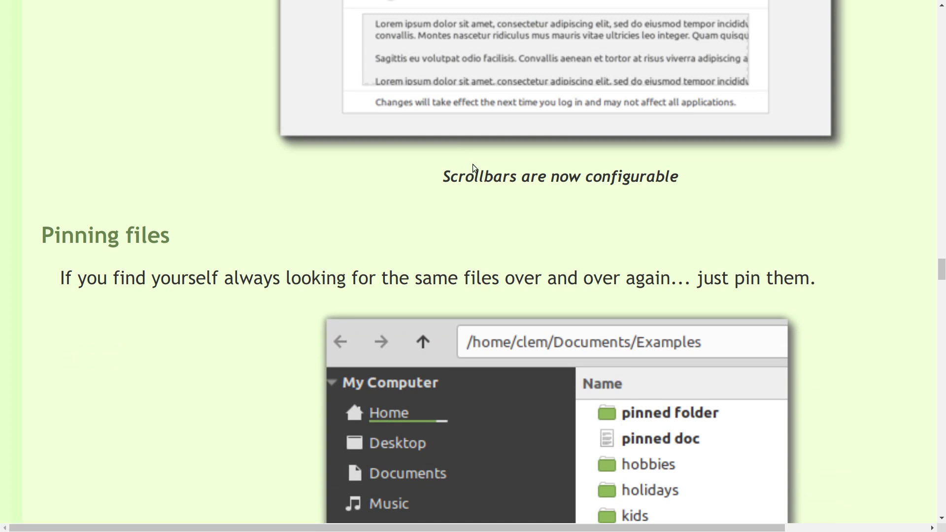
scroll(473, 164, "down", 6)
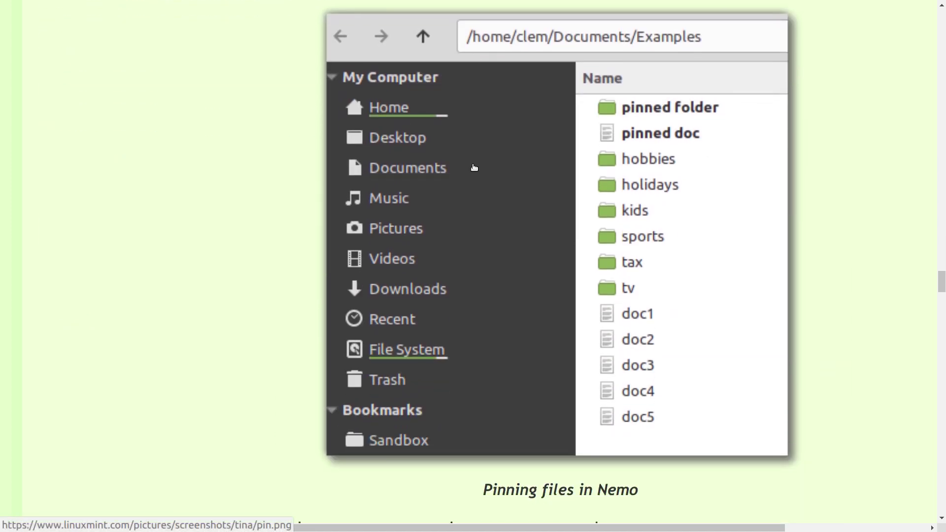
scroll(471, 209, "down", 4)
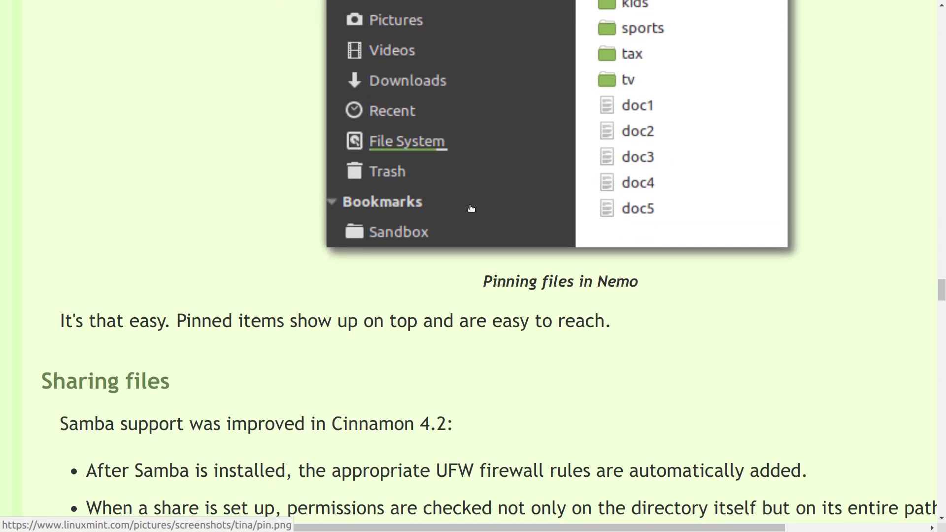
Step: Read the Sharing files section on Samba support and examine its Folder Sharing screenshot
scroll(471, 208, "down", 4)
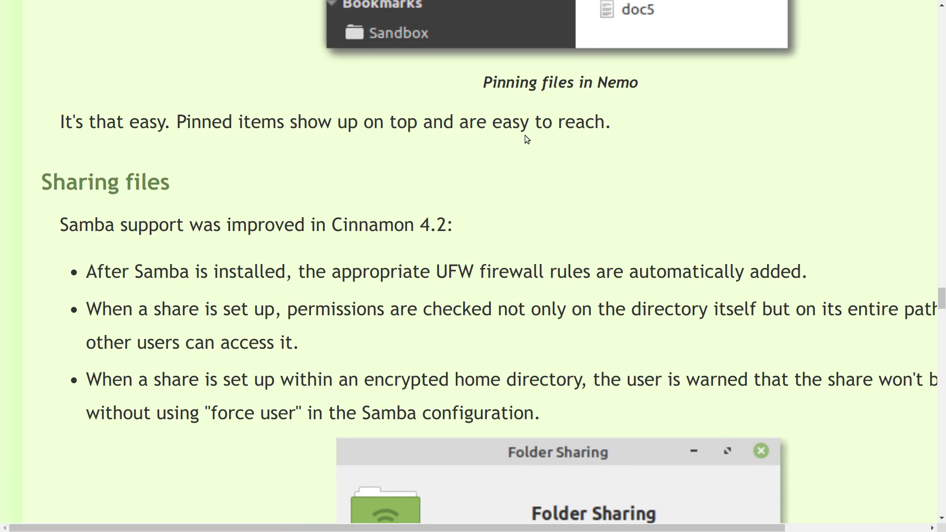
scroll(525, 136, "down", 1)
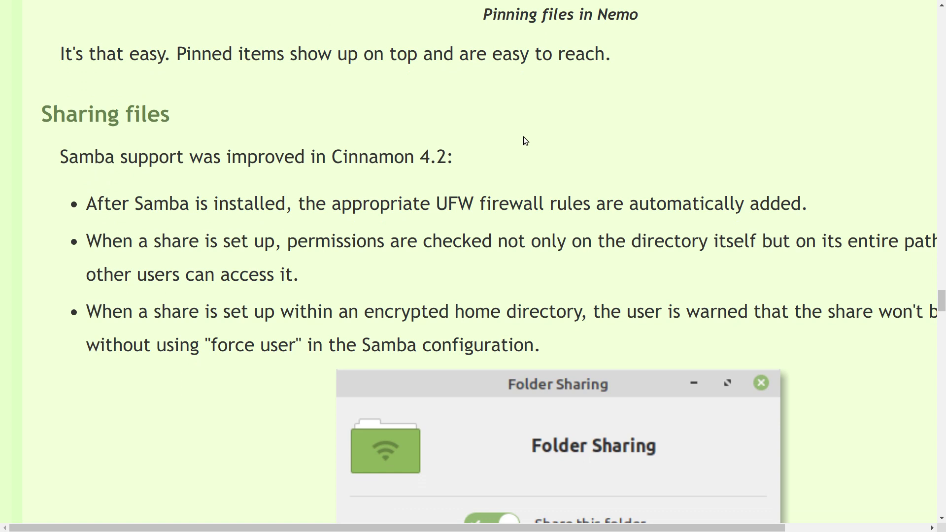
scroll(525, 141, "down", 8)
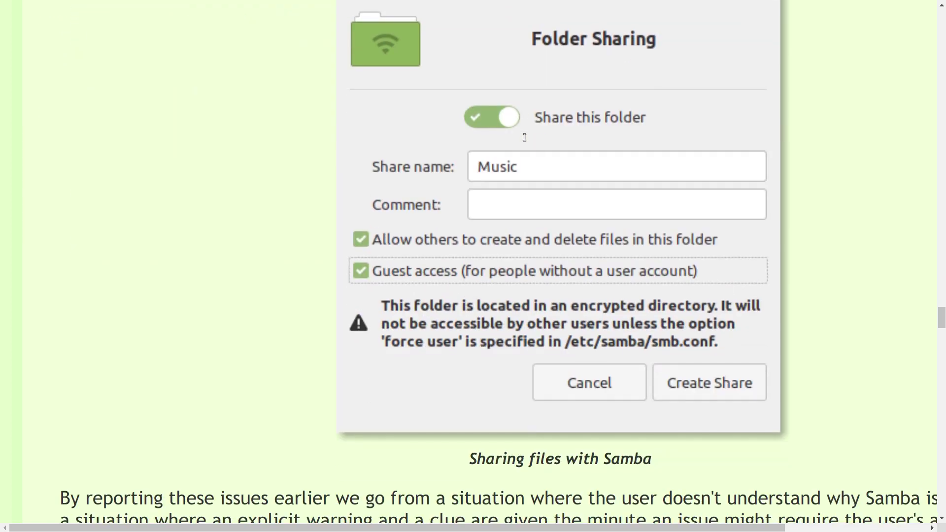
scroll(526, 140, "up", 2)
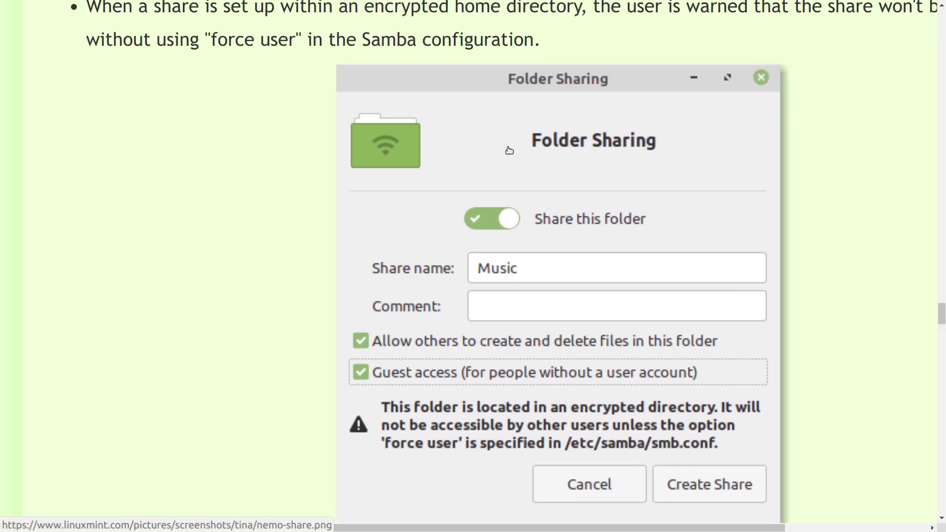
scroll(507, 148, "down", 5)
Step: Read through the list of other improvements in Cinnamon 4.2, down to the XApps improvements heading
scroll(510, 150, "down", 6)
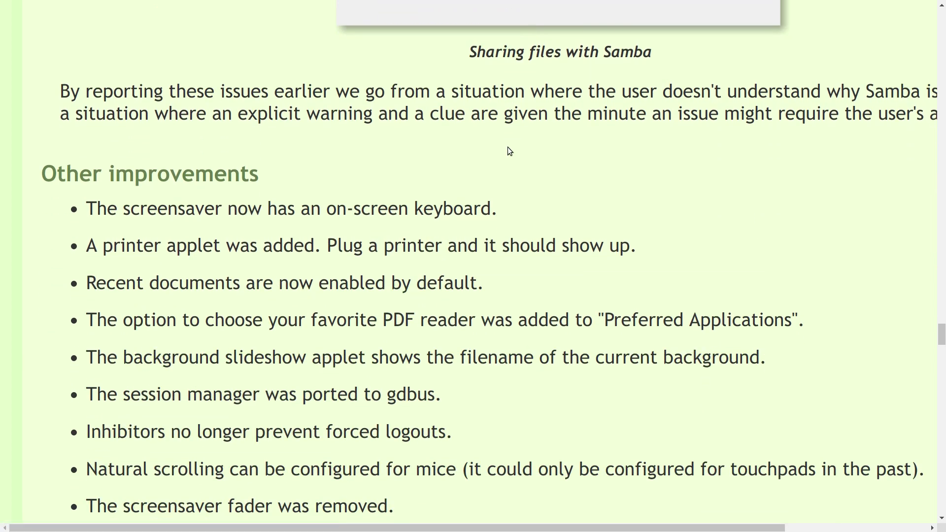
scroll(509, 149, "down", 2)
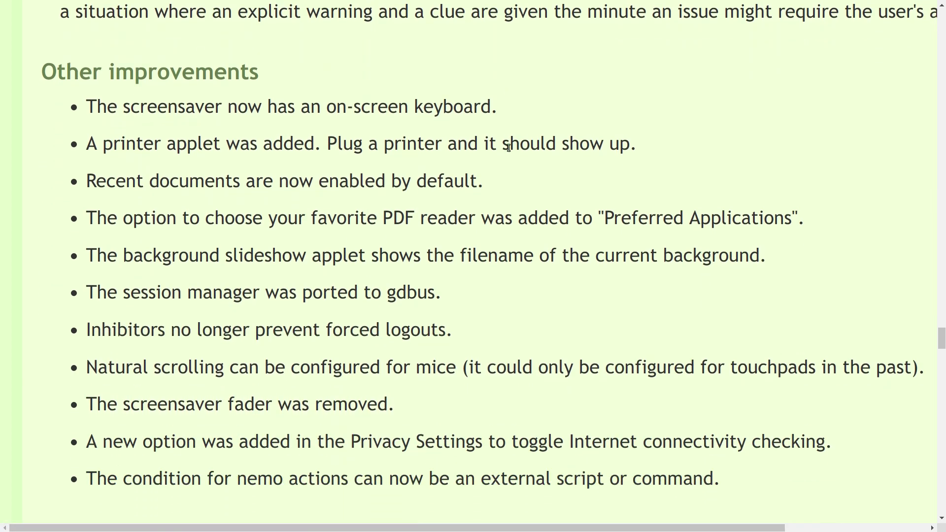
scroll(509, 148, "up", 1)
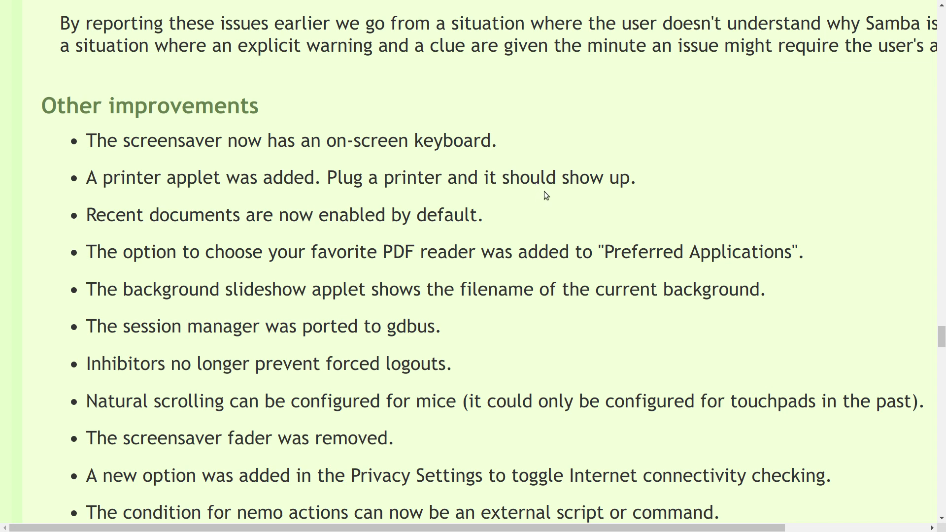
scroll(544, 192, "down", 2)
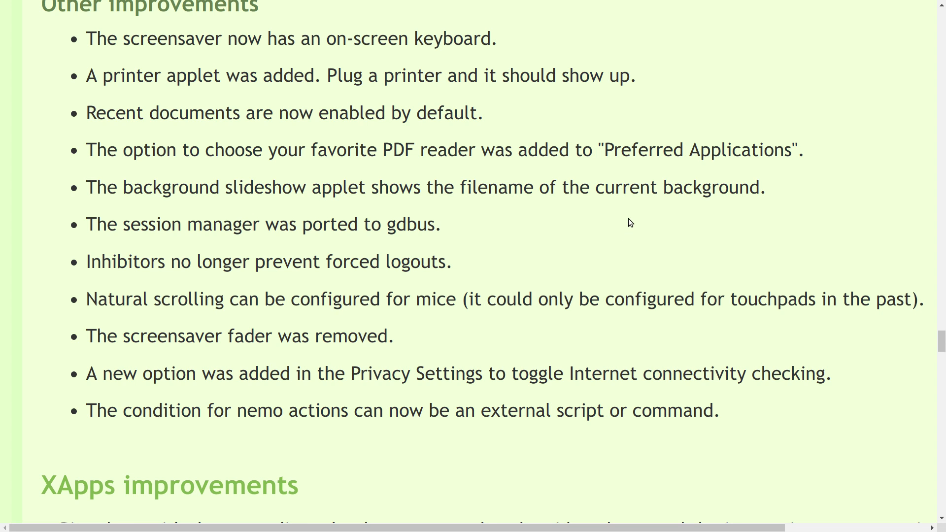
Step: Read the rest of the Cinnamon 4.2 other improvements list and continue into the XApps improvements section
scroll(630, 223, "down", 2)
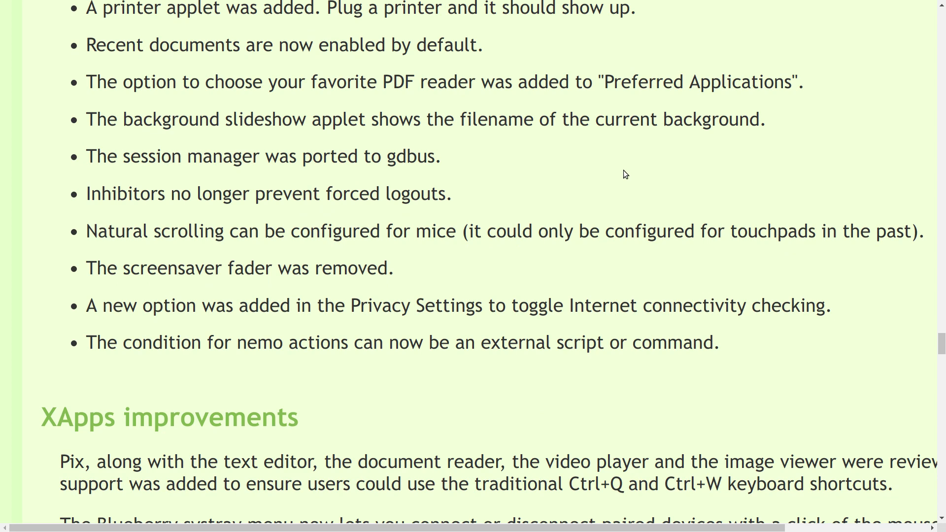
scroll(625, 173, "down", 2)
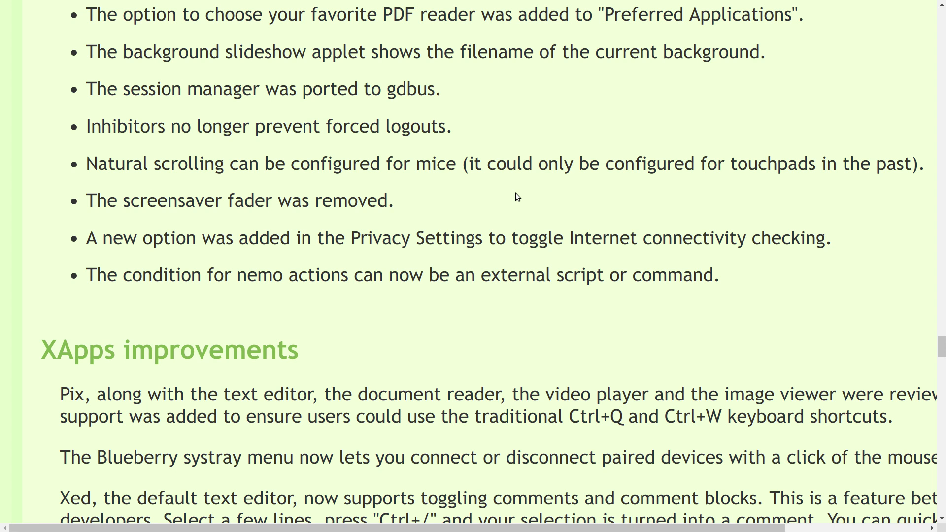
scroll(518, 197, "down", 1)
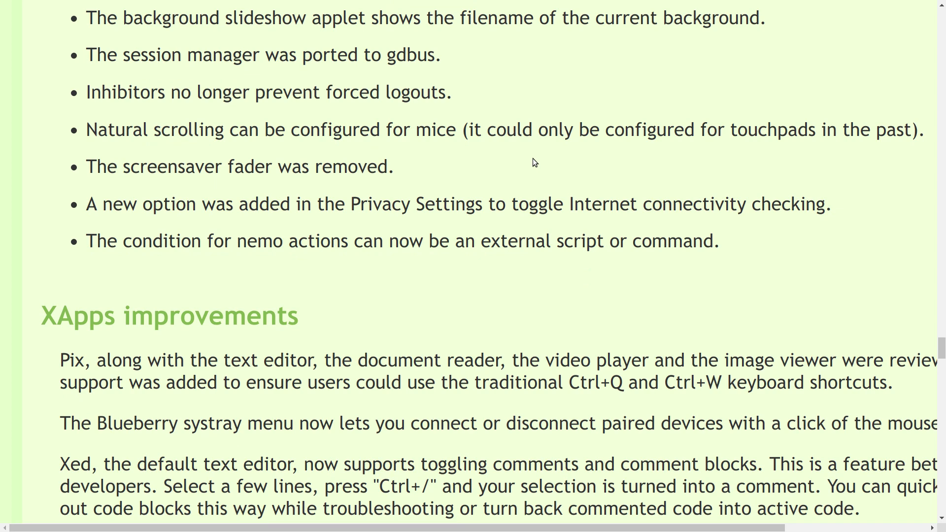
scroll(533, 163, "down", 1)
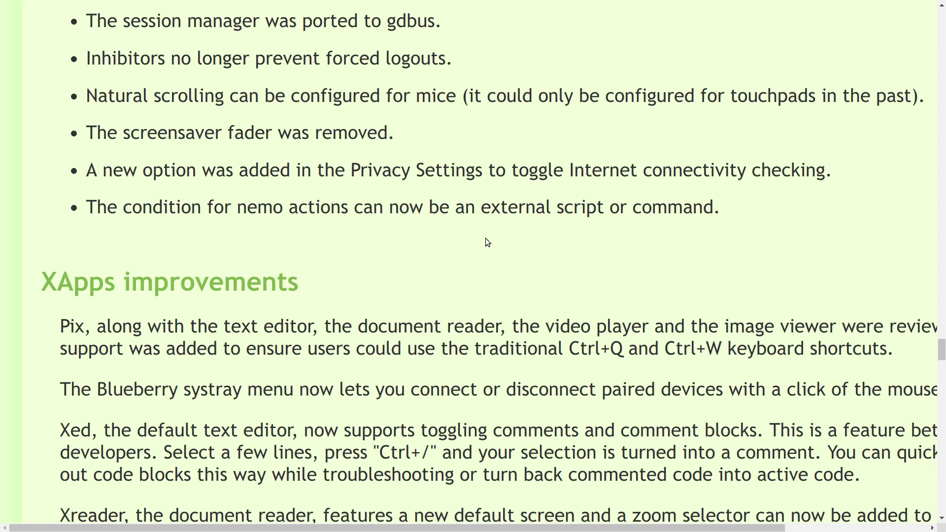
scroll(489, 237, "down", 1)
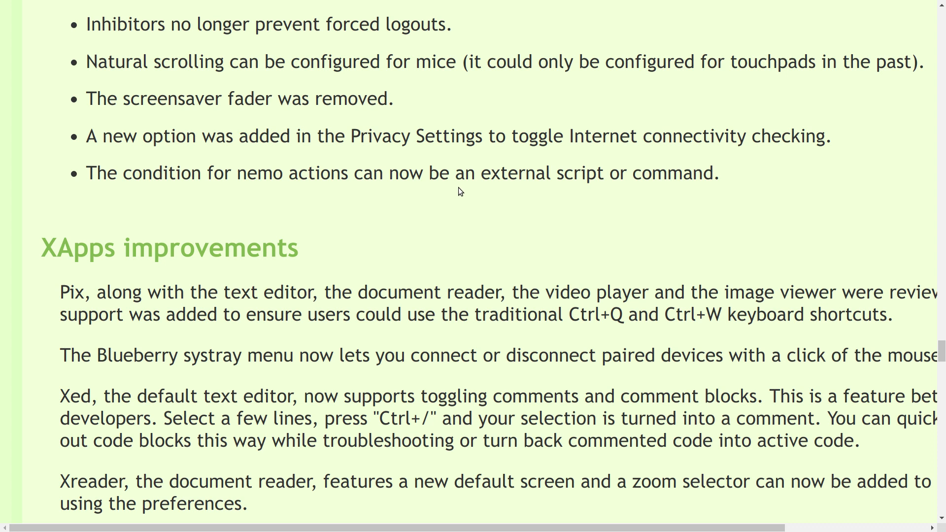
scroll(461, 192, "down", 5)
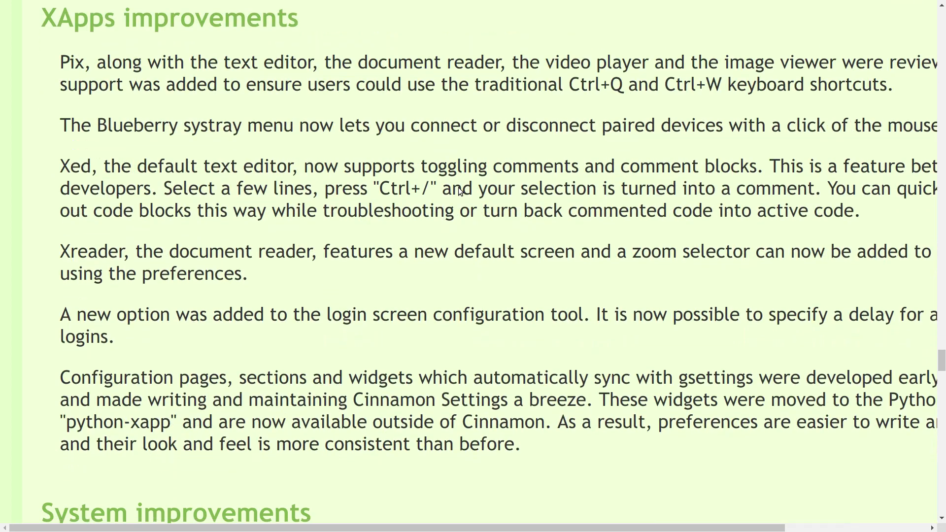
Step: Review the System improvements section, including the Boot Repair screenshot and the search command, firmware and kernel notes
scroll(461, 192, "down", 8)
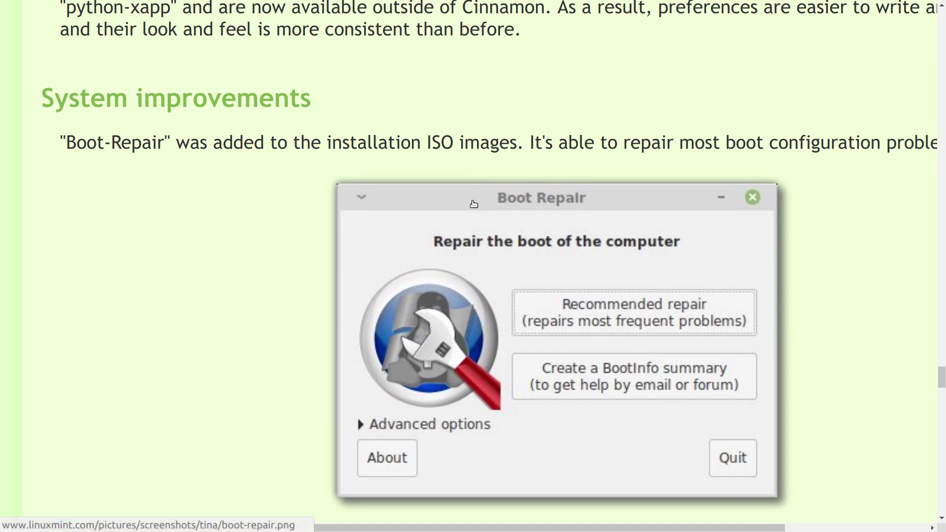
scroll(473, 204, "down", 4)
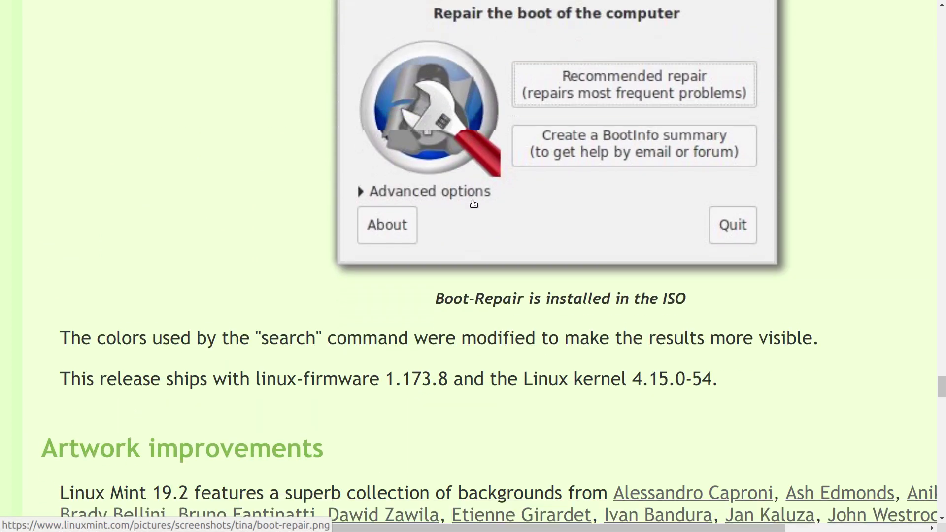
scroll(473, 204, "up", 3)
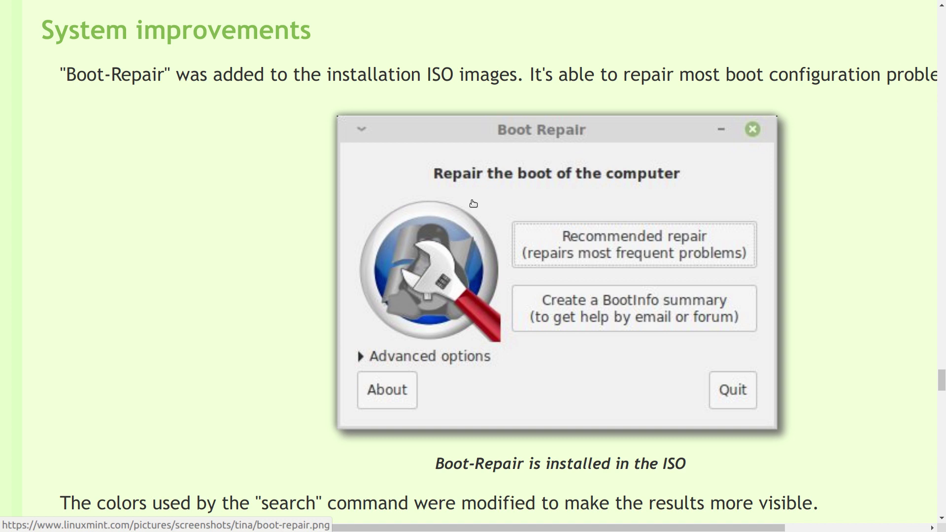
scroll(473, 204, "down", 5)
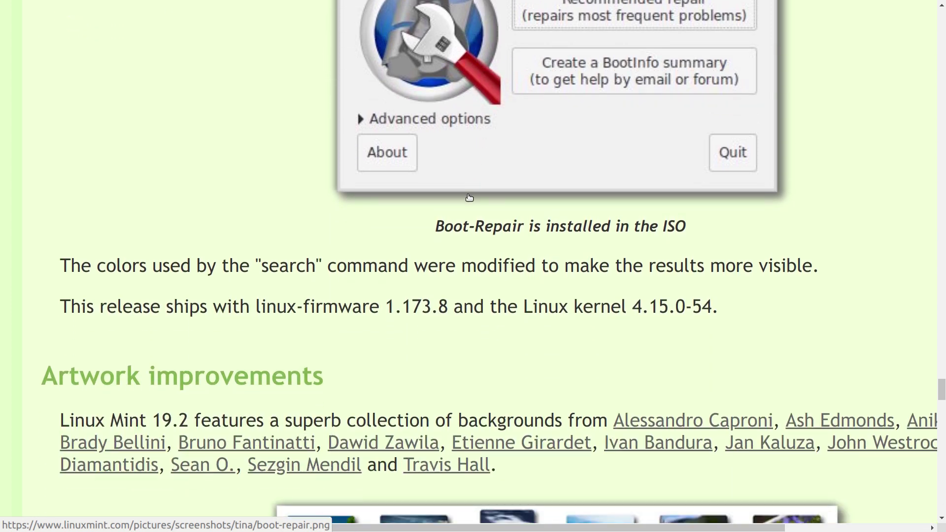
scroll(469, 198, "down", 3)
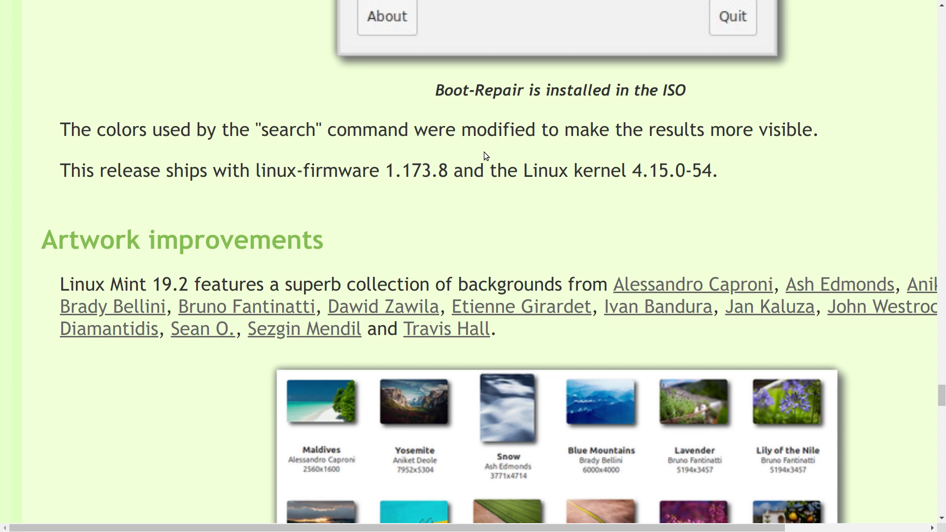
scroll(485, 152, "up", 4)
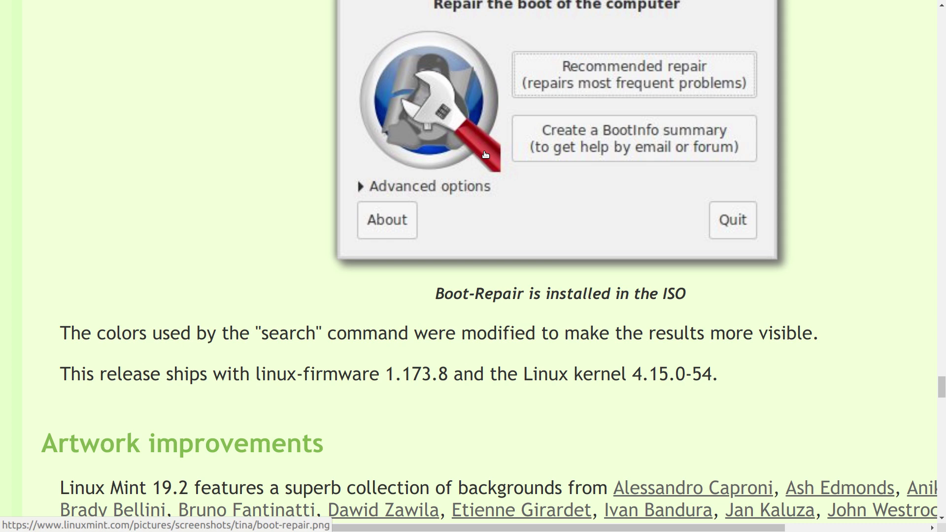
scroll(542, 163, "down", 3)
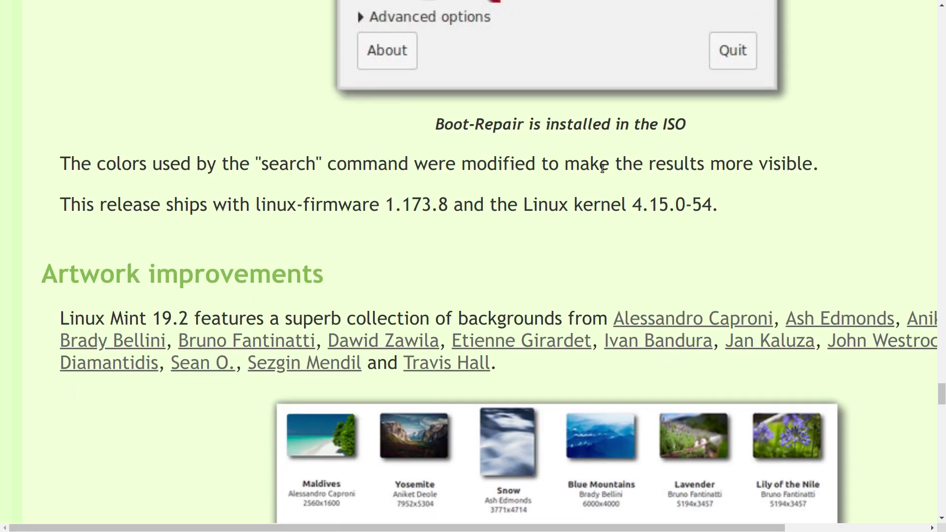
Step: Look over the Artwork improvements section, including the new backgrounds overview and the Mint-Y theme contrast changes
scroll(603, 169, "down", 2)
scroll(602, 172, "down", 10)
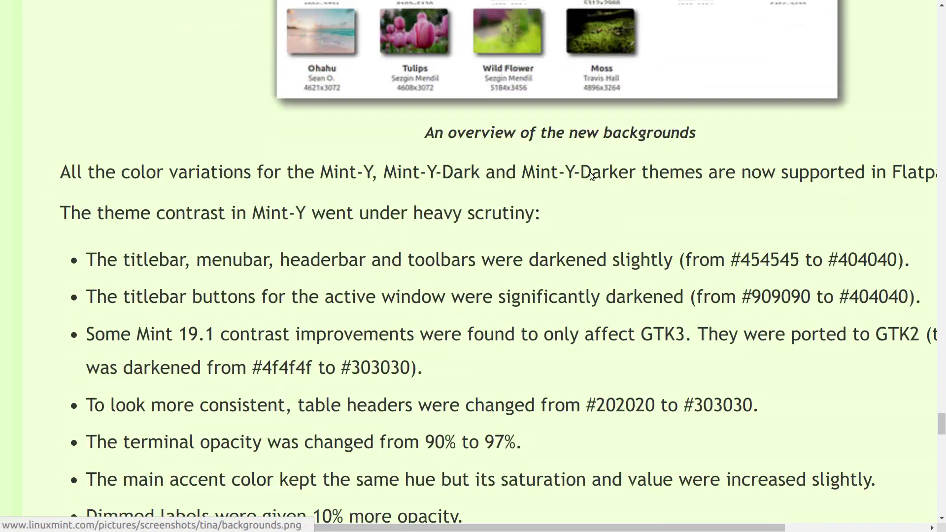
scroll(590, 173, "down", 4)
scroll(590, 173, "up", 8)
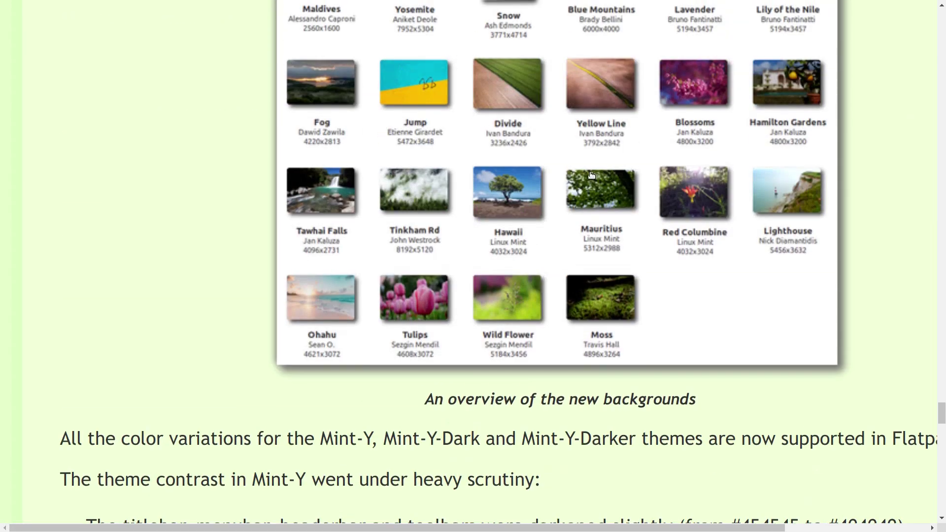
scroll(591, 175, "up", 5)
Step: Read the Linux Mint Blog post "How to upgrade to Linux Mint 19.2" from the system snapshot through the operating system upgrade instructions
key("Home")
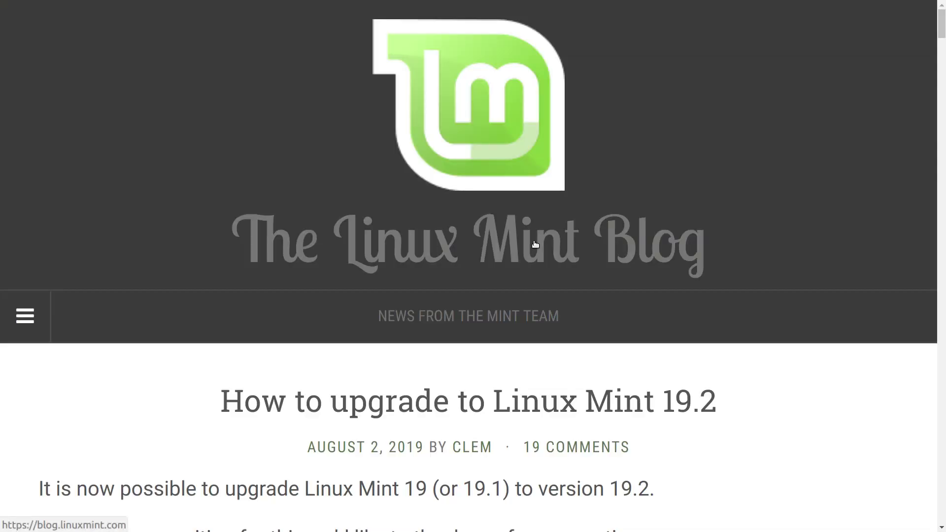
scroll(535, 244, "down", 6)
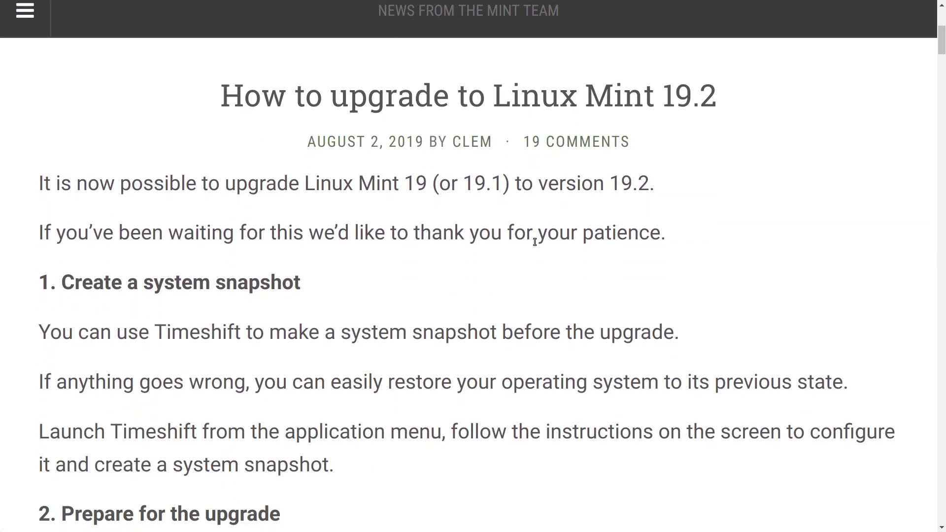
scroll(535, 242, "down", 2)
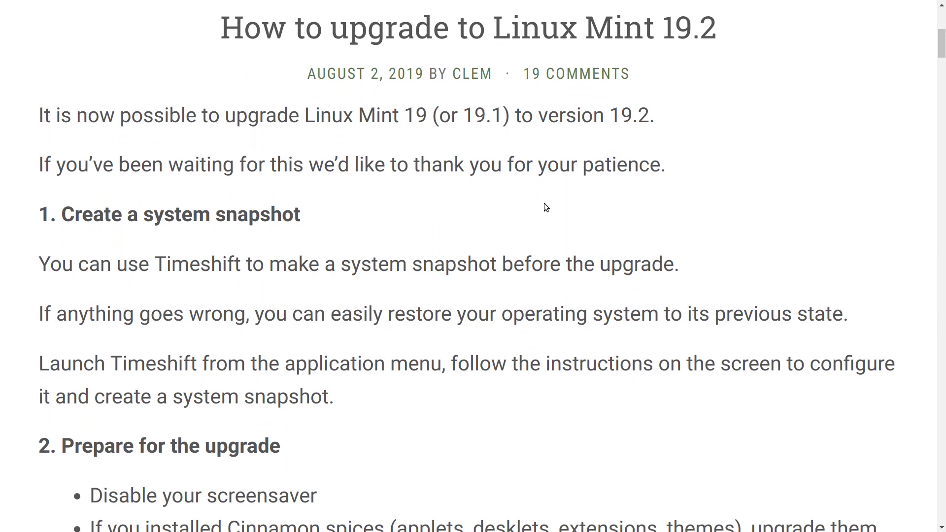
scroll(544, 203, "down", 3)
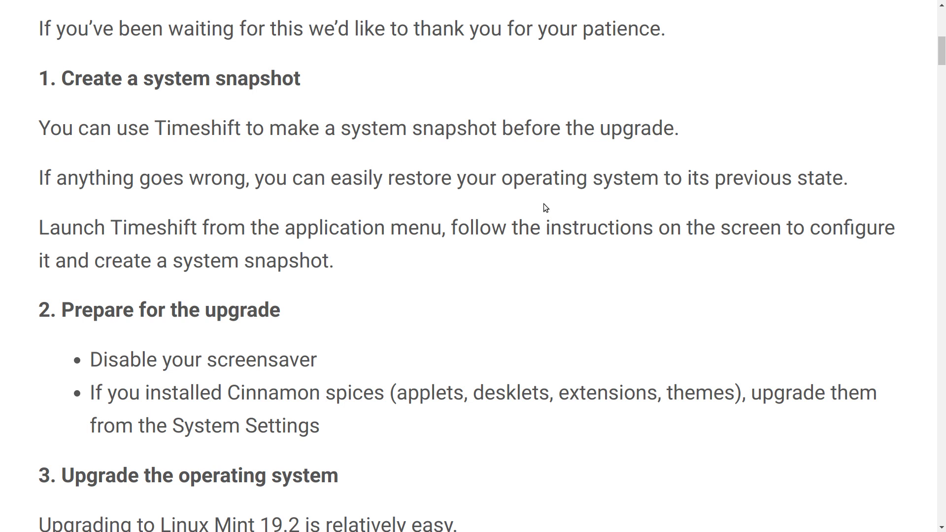
scroll(546, 207, "down", 1)
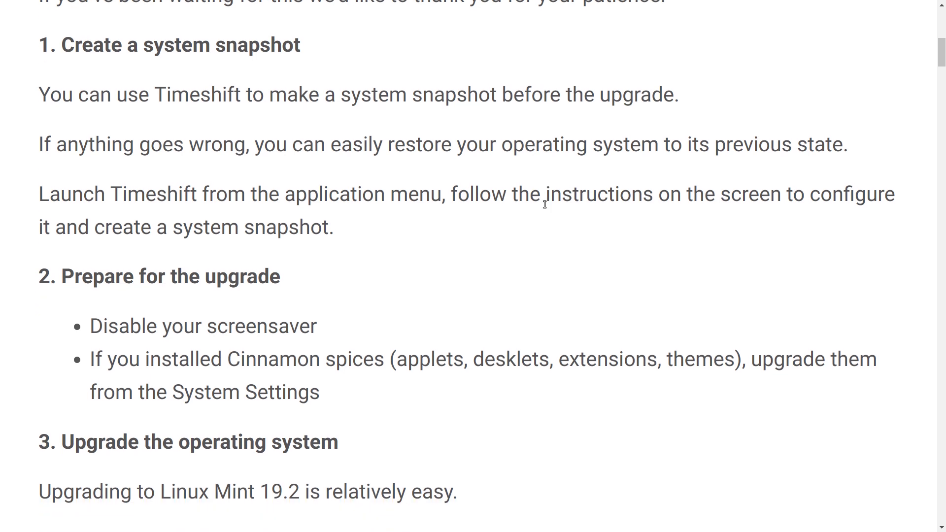
scroll(545, 205, "down", 3)
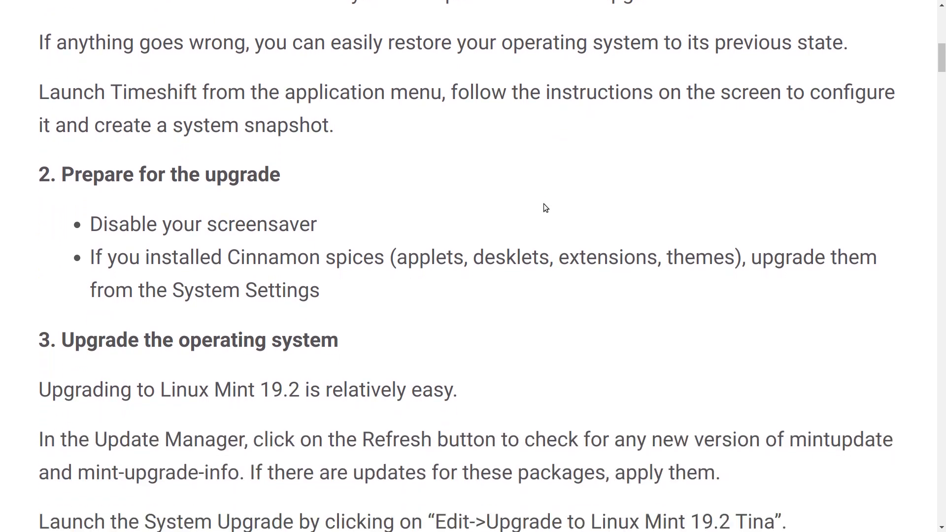
scroll(566, 152, "down", 2)
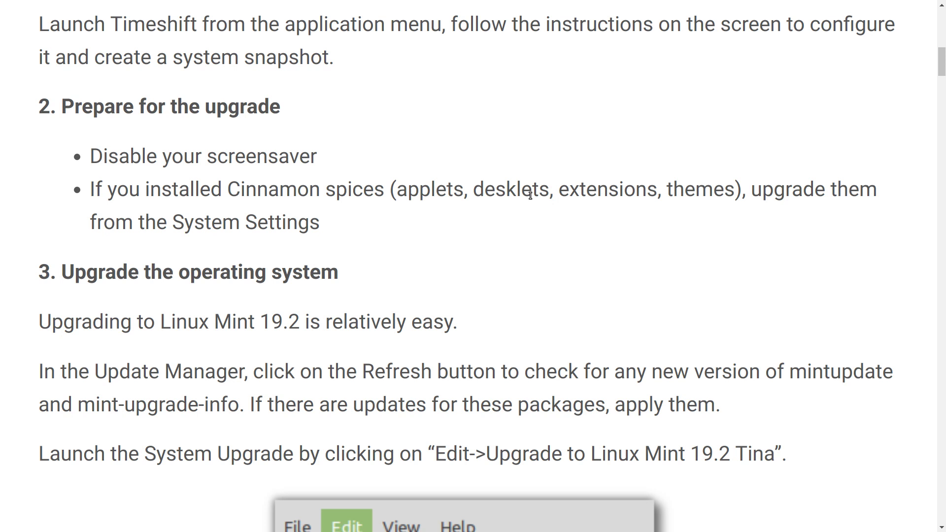
scroll(531, 195, "down", 2)
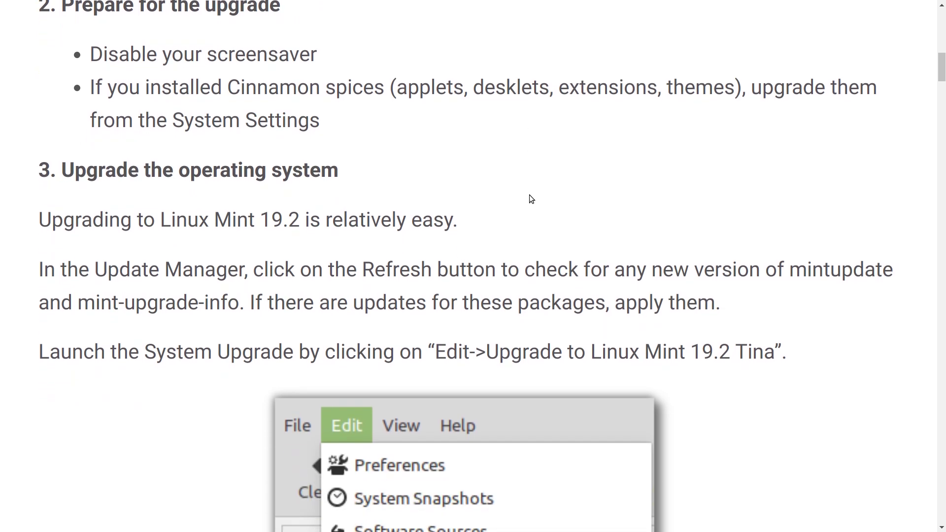
scroll(535, 183, "down", 3)
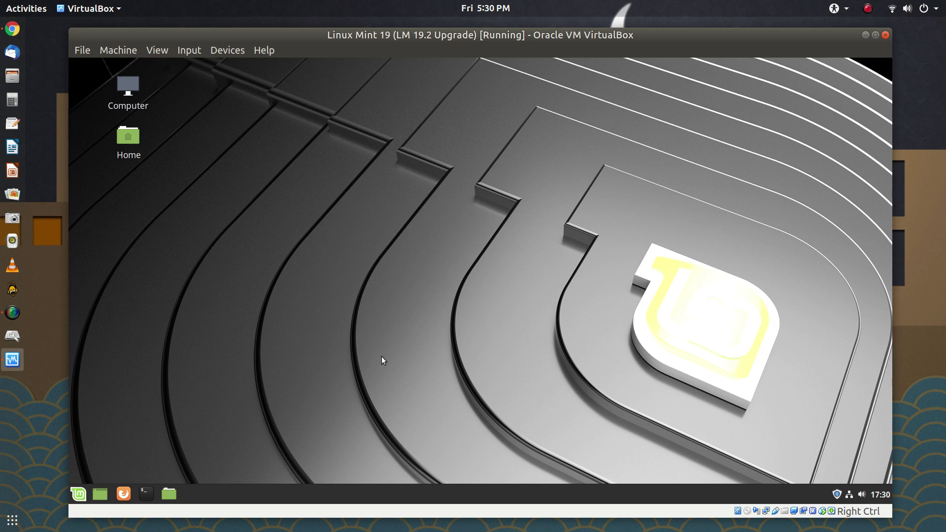
Step: In the Linux Mint 19 virtual machine, install the mint-upgrade-info update with Update Manager, authenticating with the account password
left_click(836, 495)
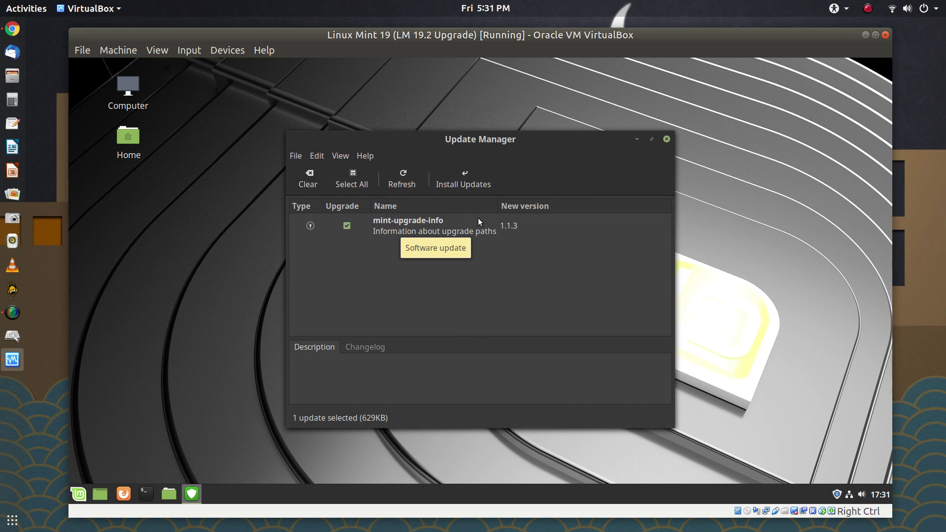
left_click(471, 183)
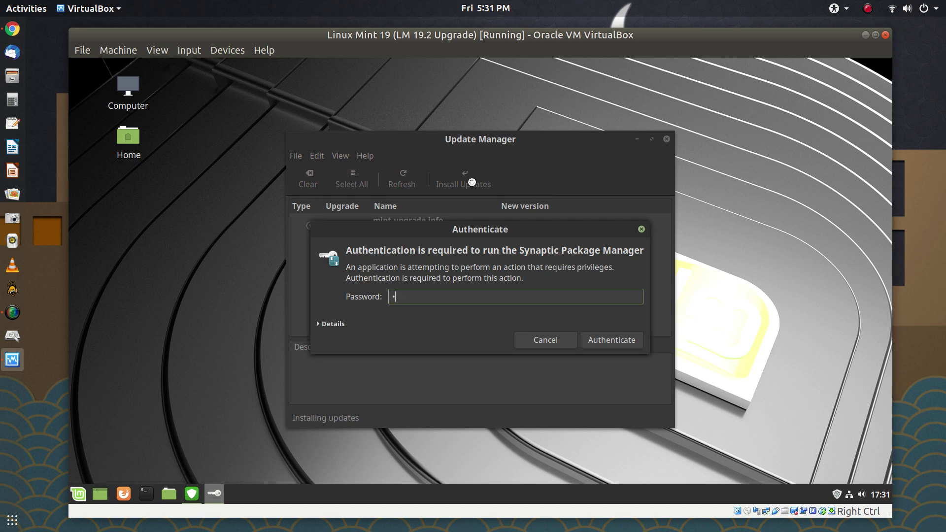
type("*******")
key("Return")
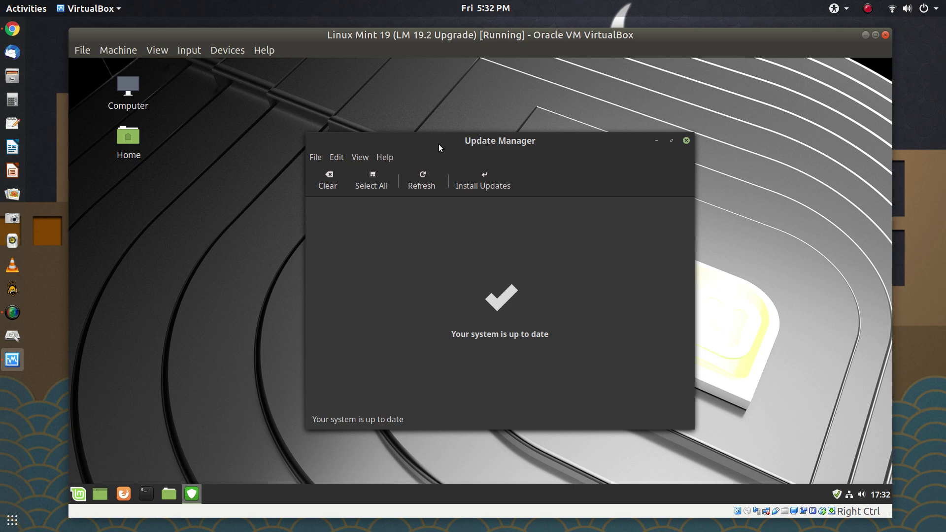
Step: Launch the system upgrade to "Linux Mint 19.2 Tina" from Update Manager
left_click(360, 158)
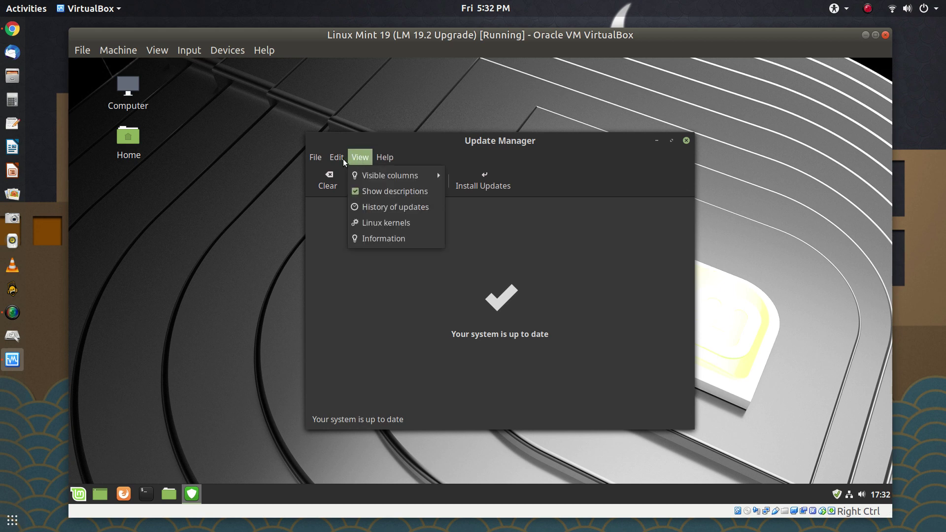
left_click(337, 158)
left_click(337, 159)
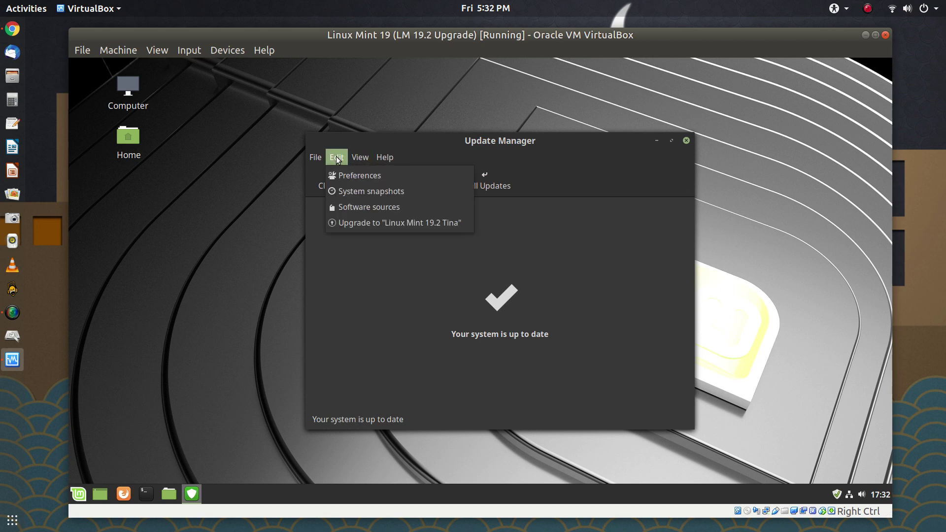
left_click(400, 225)
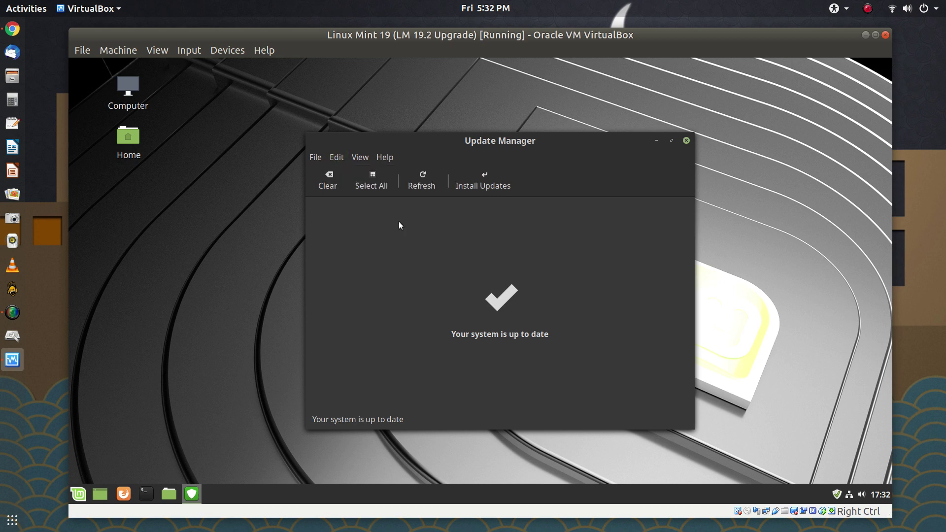
left_click(333, 158)
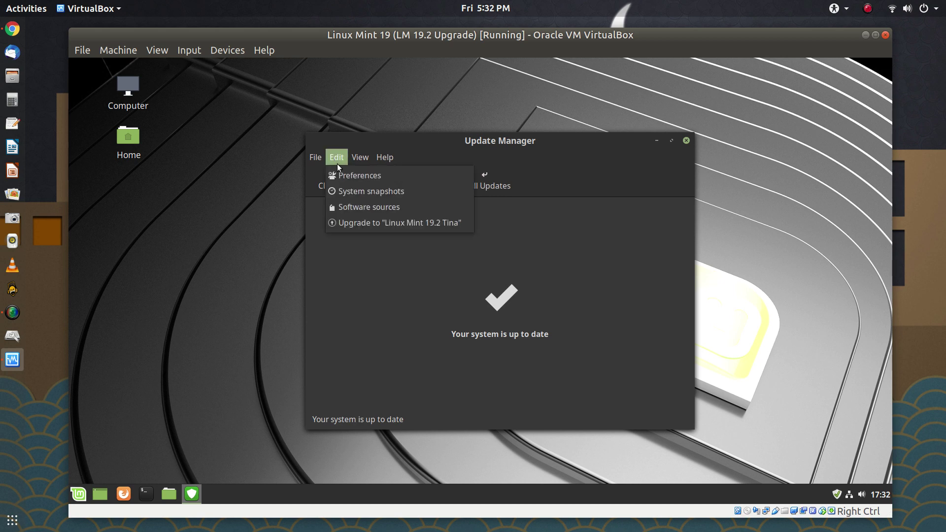
left_click(361, 222)
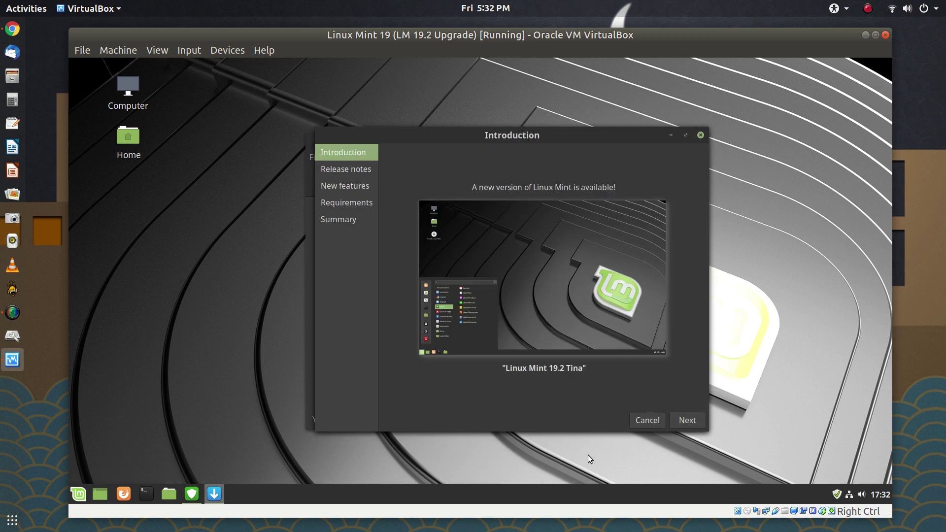
Step: Advance the upgrade wizard past the Introduction, Release notes and New features pages to the Requirements page
left_click(688, 420)
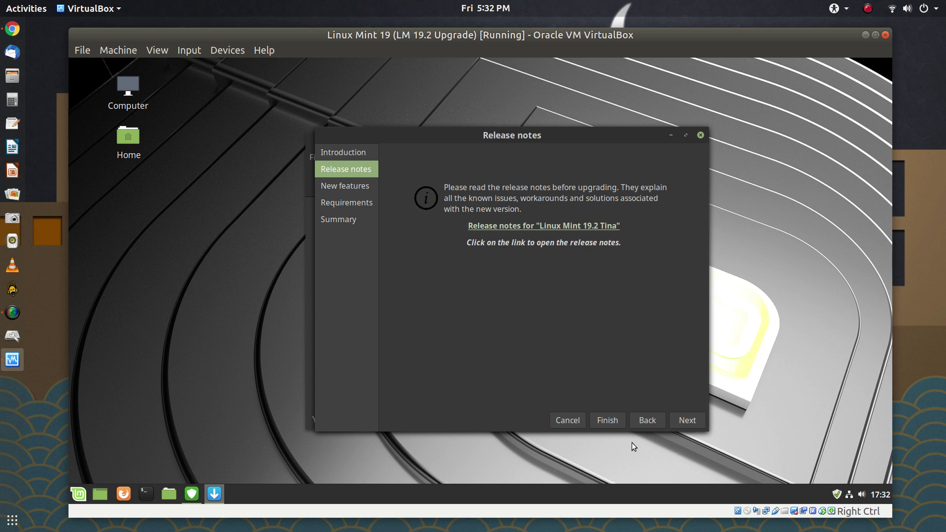
left_click(678, 422)
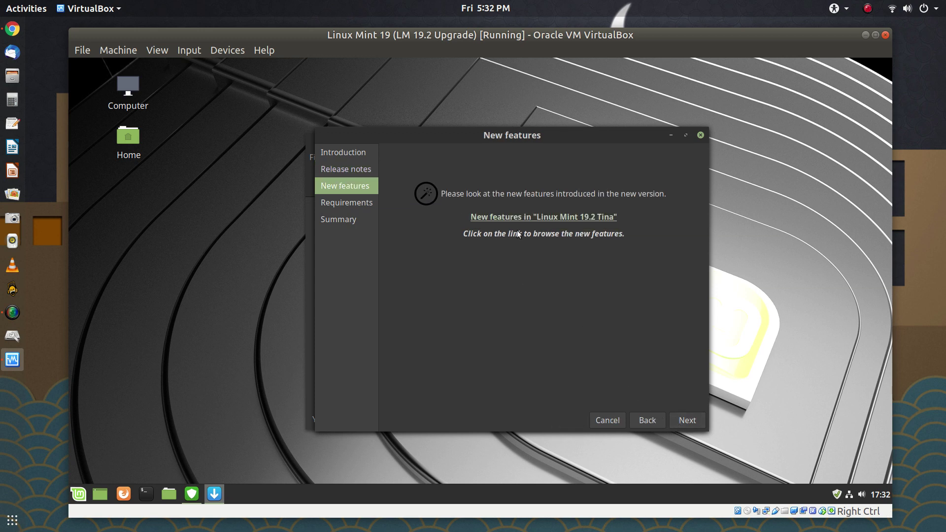
left_click(691, 421)
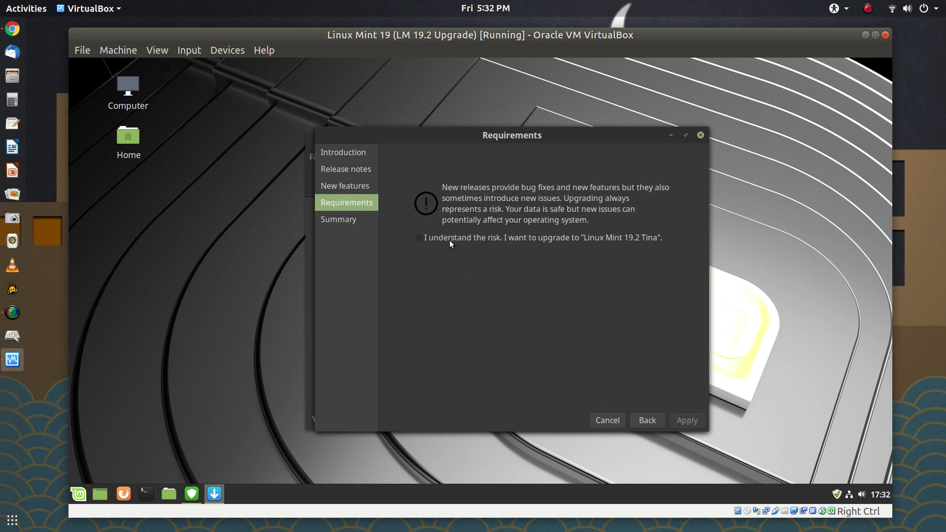
Step: Accept the risk of upgrading to "Linux Mint 19.2 Tina", apply the upgrade and authenticate with the account password
left_click(420, 238)
key("space")
left_click(680, 423)
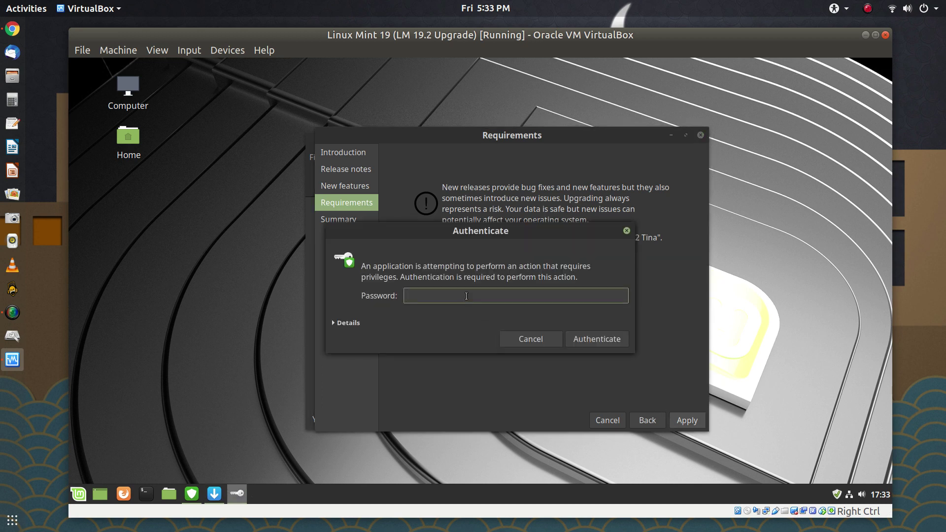
type("********")
key("Return")
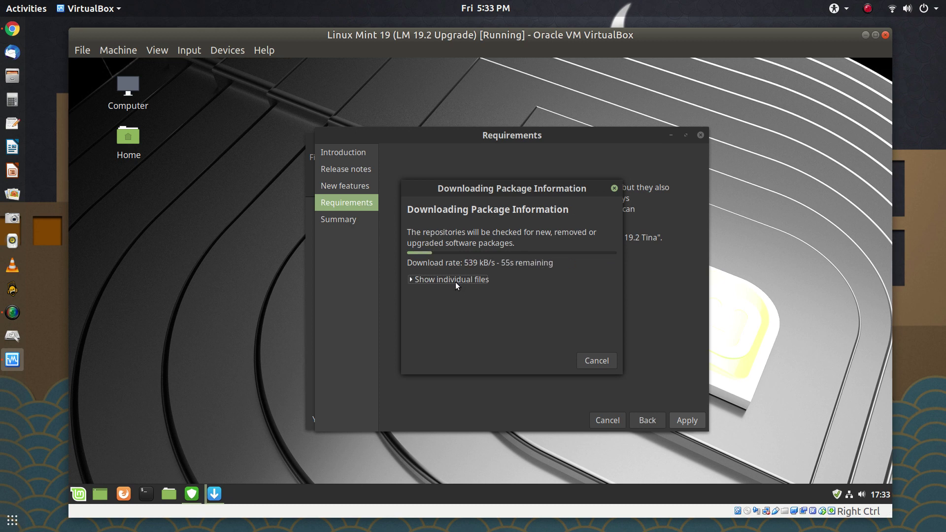
Step: Expand the individual file lists during the downloads and the installation details while the upgrade's changes are applied
left_click(455, 282)
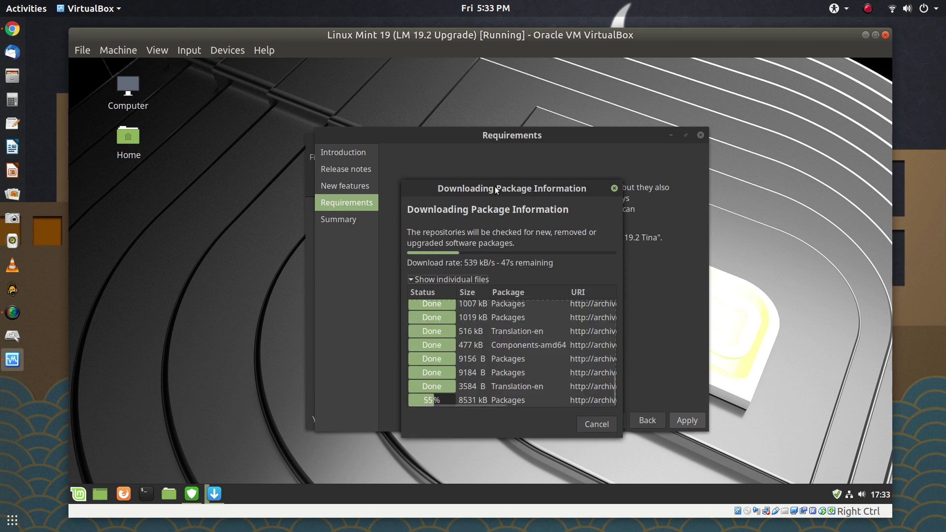
left_click_drag(495, 188, 443, 150)
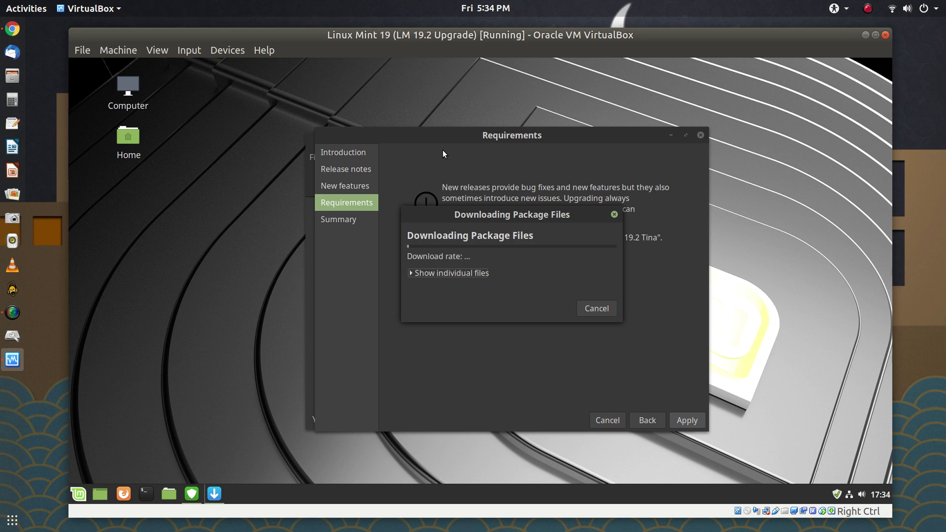
left_click(456, 274)
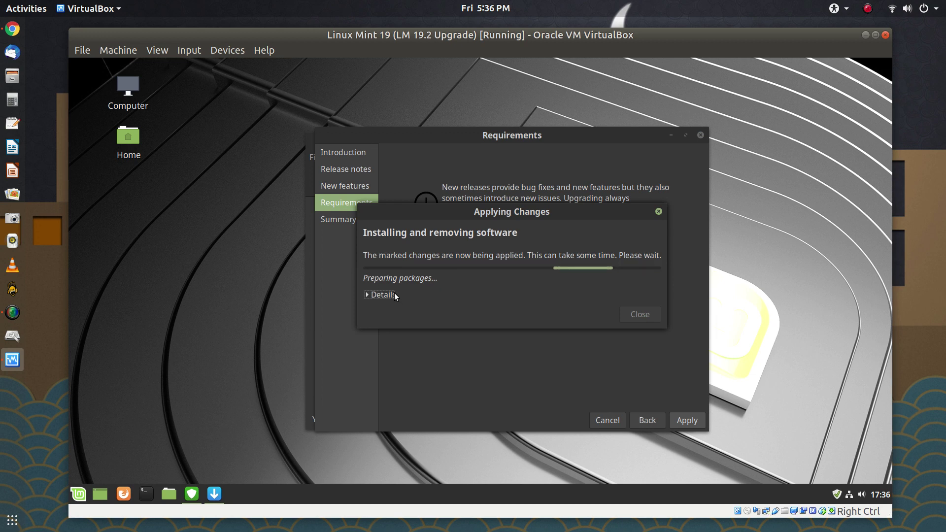
left_click(380, 295)
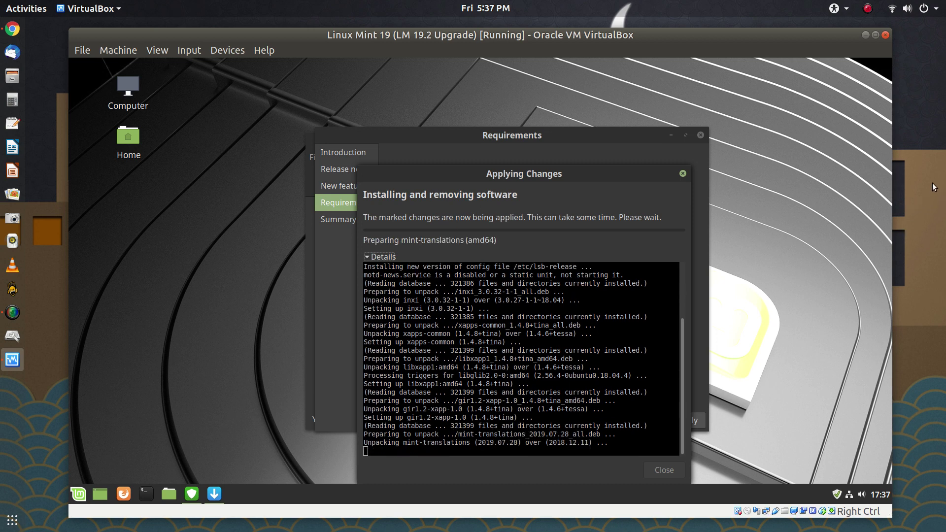
left_click(934, 187)
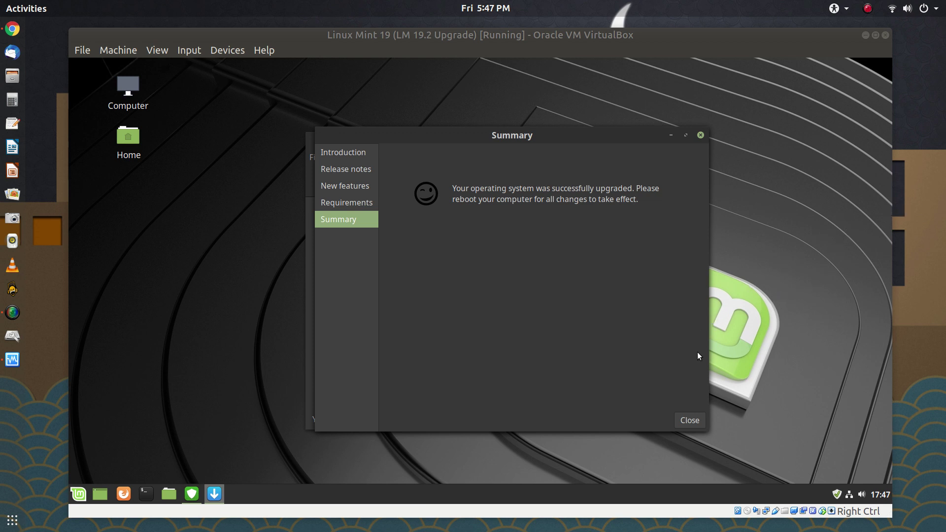
Step: Close the upgrade wizard's Summary page and restart the virtual machine
left_click(688, 421)
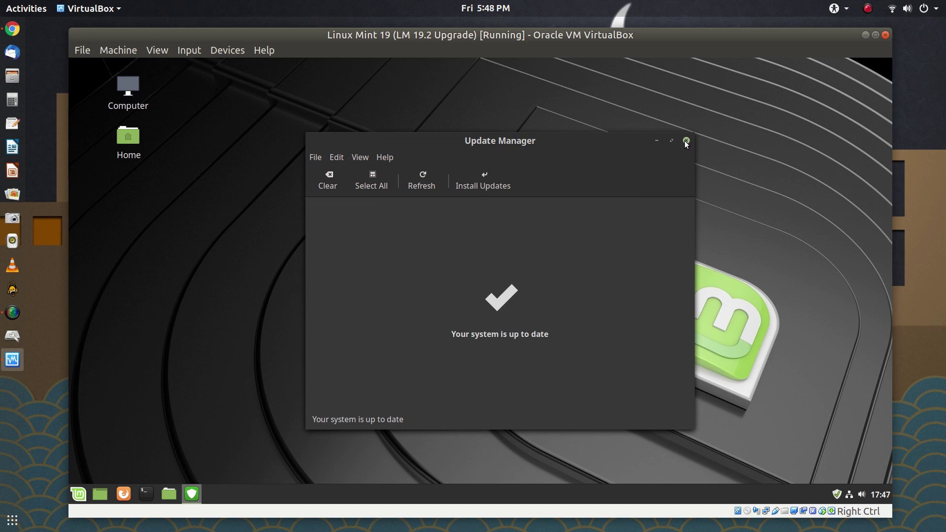
left_click(79, 495)
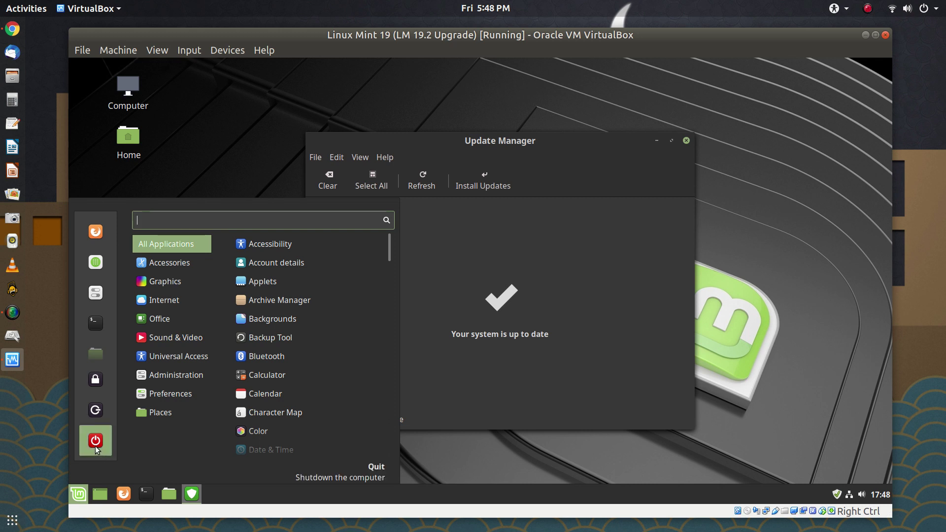
left_click(96, 441)
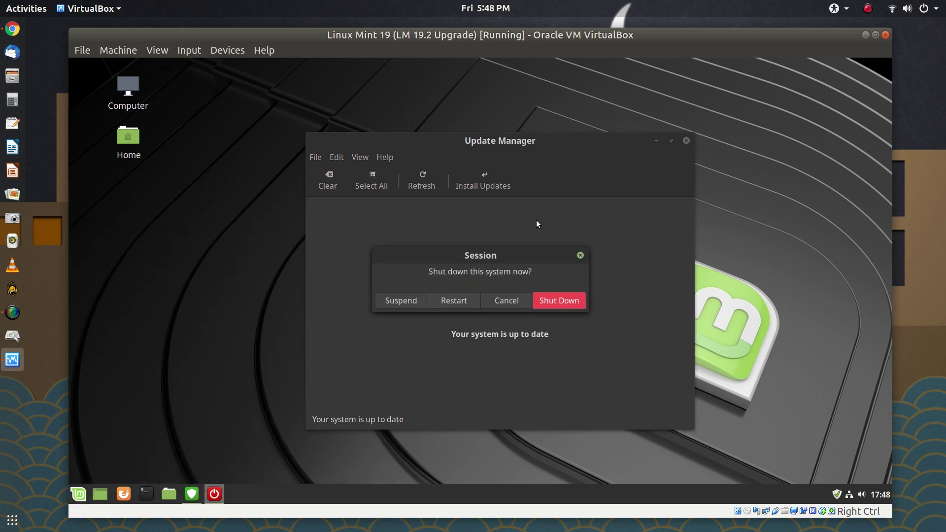
left_click(457, 303)
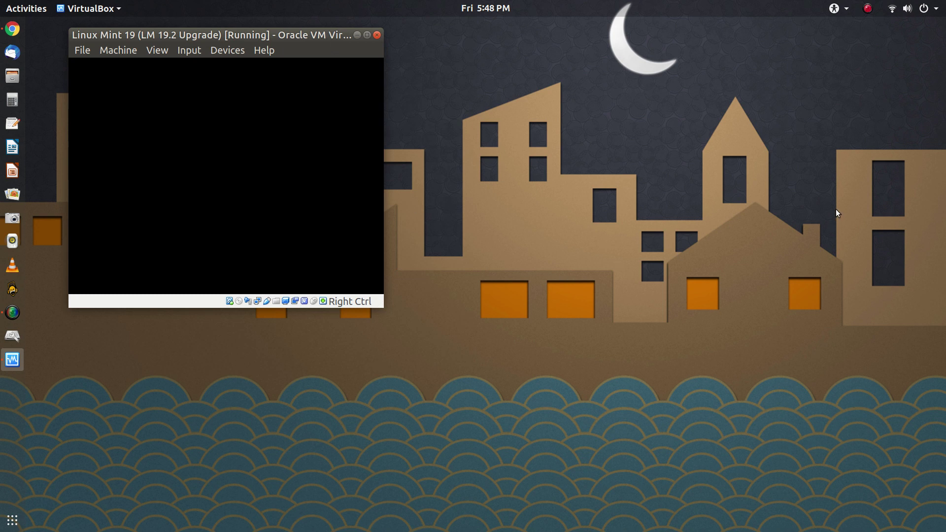
left_click(654, 210)
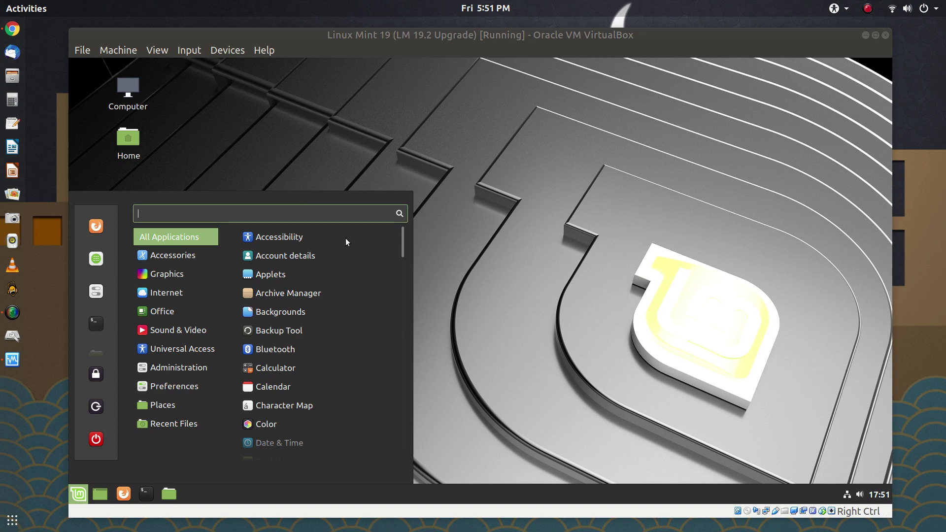
Step: Find Update Manager by searching the applications for "updat", open it and decline switching to a local mirror
left_click(334, 212)
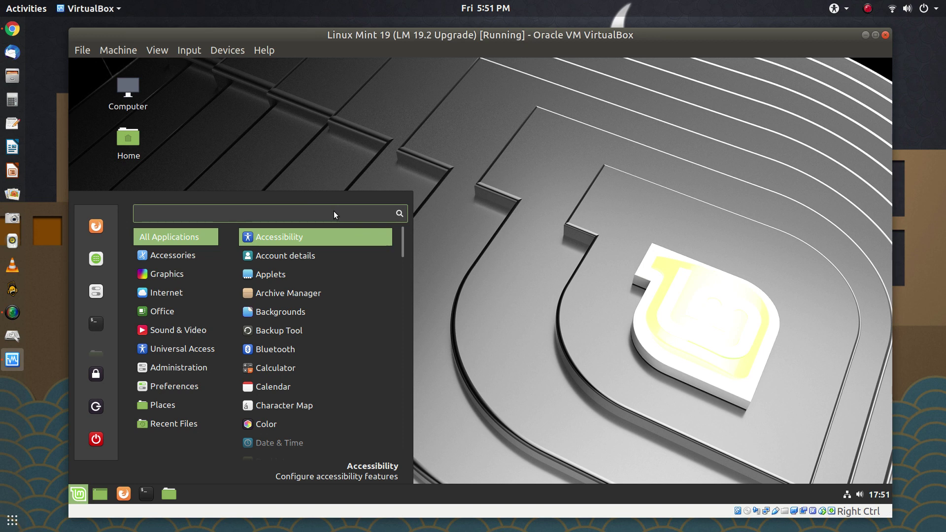
type("u")
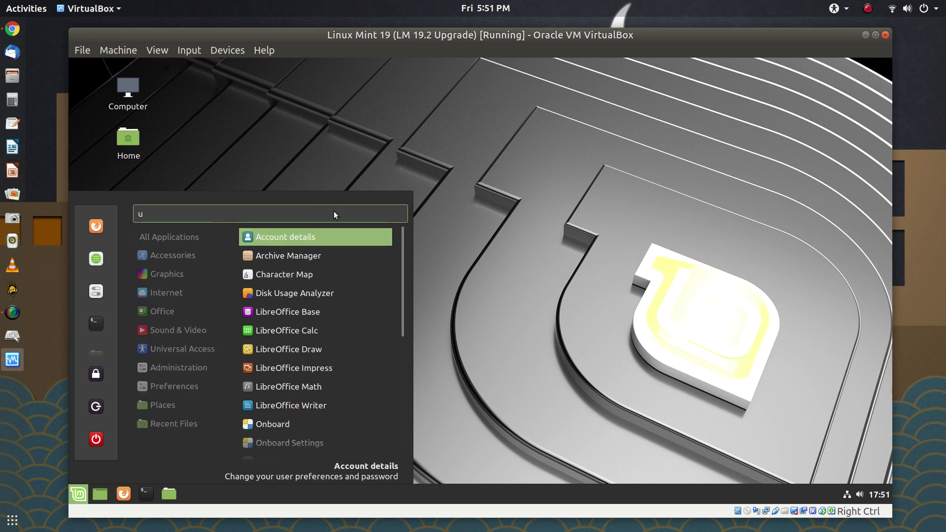
type("pdat")
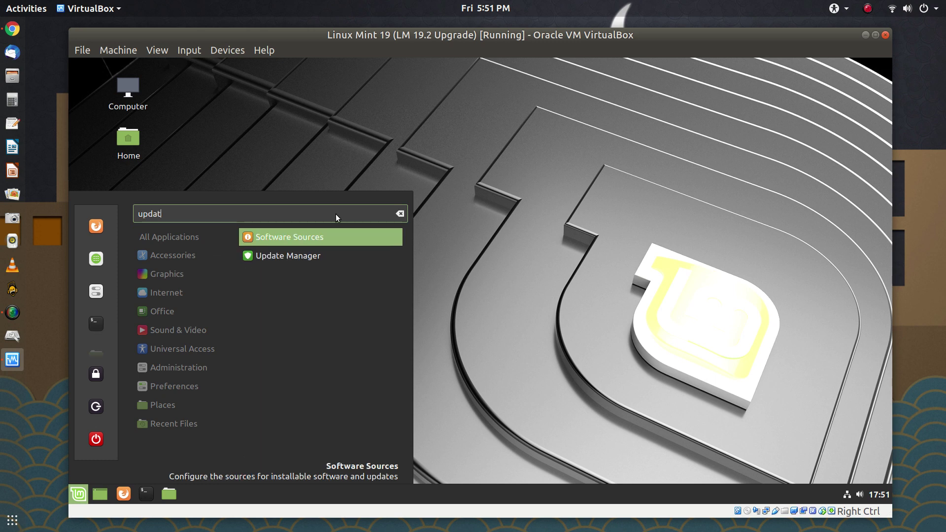
left_click(317, 256)
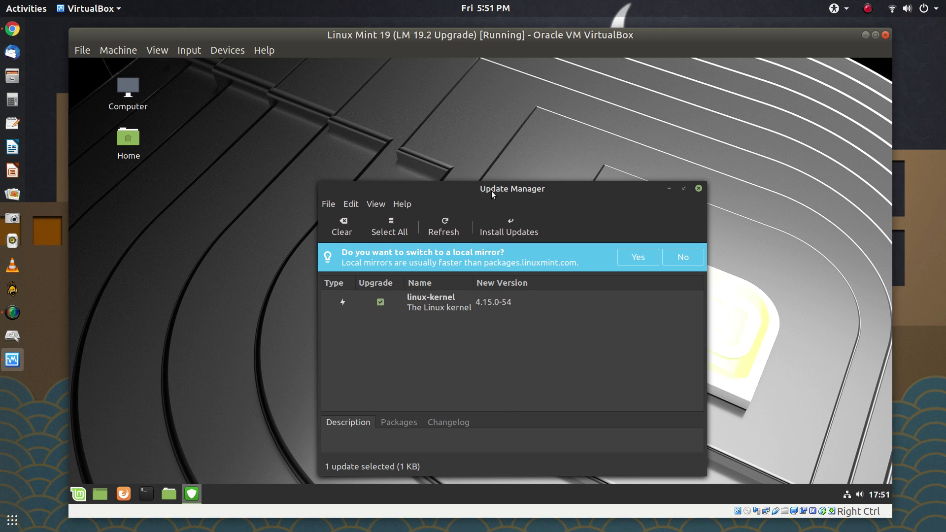
left_click_drag(492, 191, 485, 155)
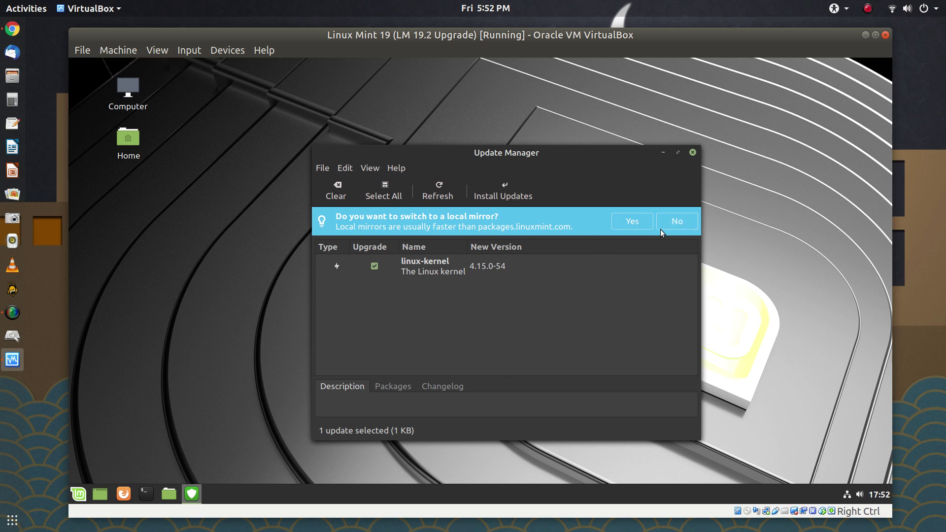
left_click(676, 222)
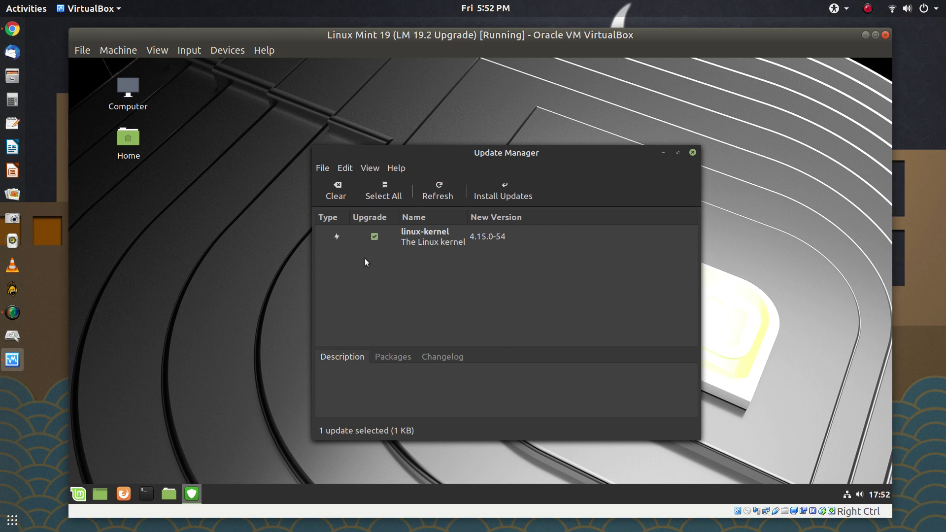
Step: Examine the available Linux kernels in the 5.0, 4.18 and 4.15 series, including their support status, then close the Kernels window
left_click(369, 170)
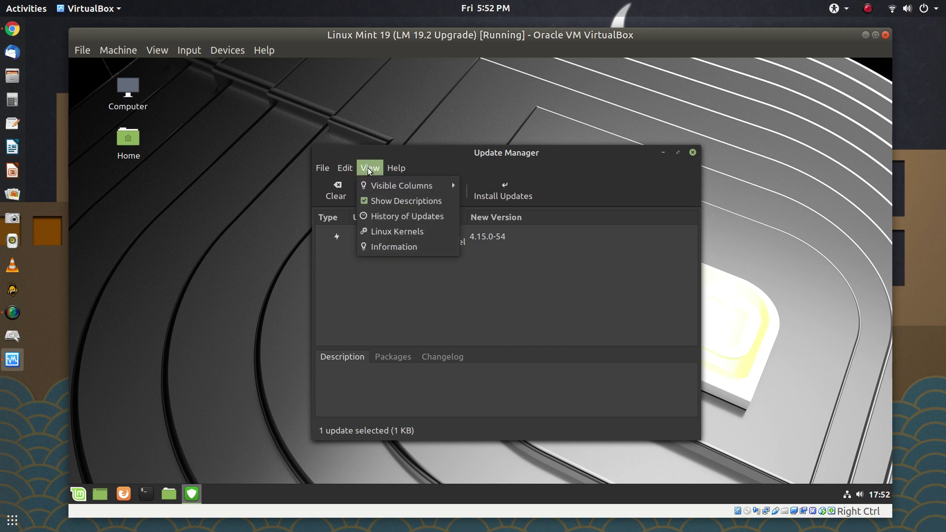
left_click(425, 232)
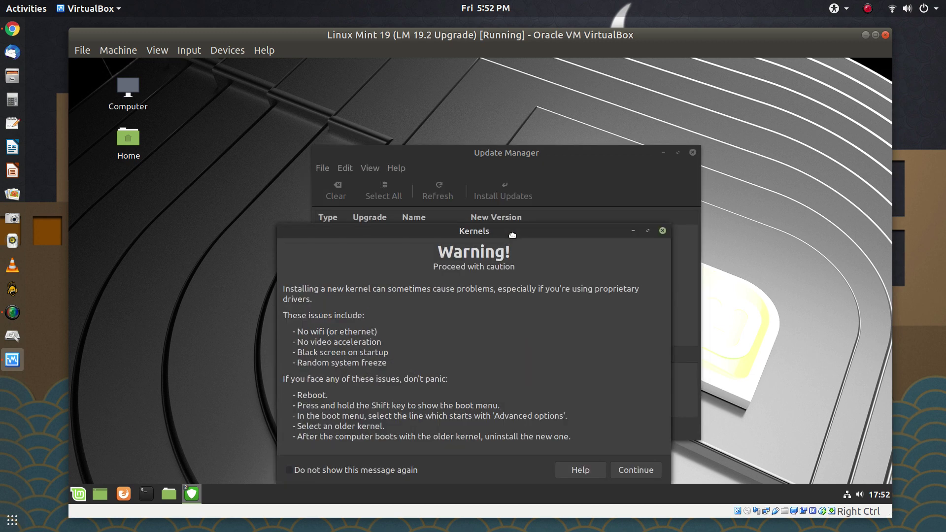
left_click_drag(520, 205, 531, 146)
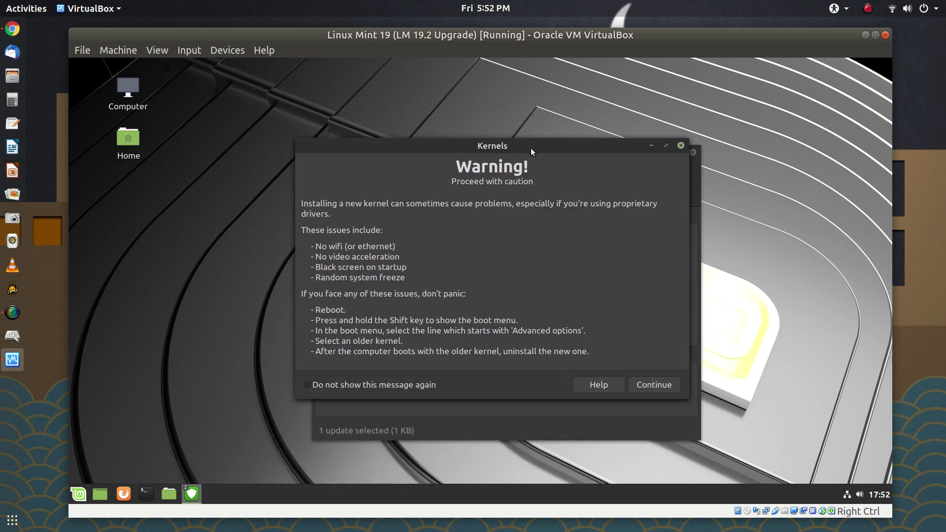
left_click(652, 380)
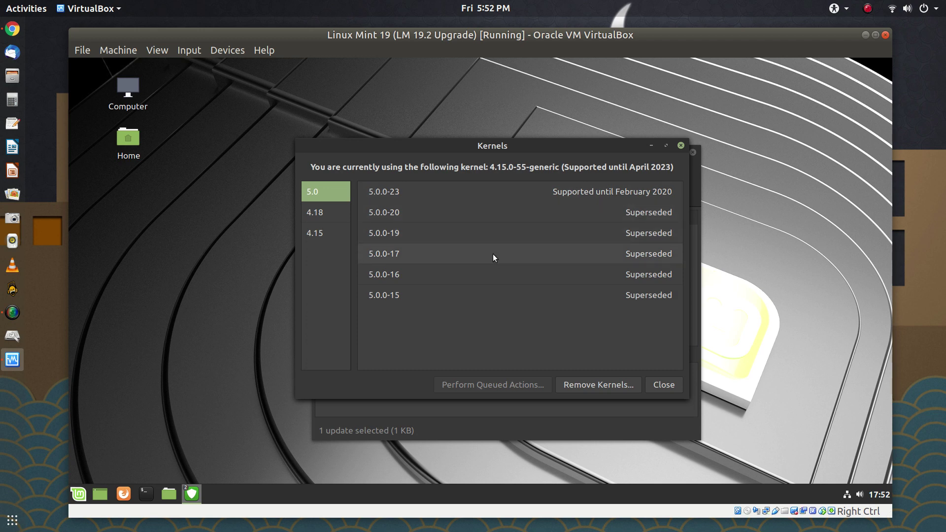
left_click(335, 212)
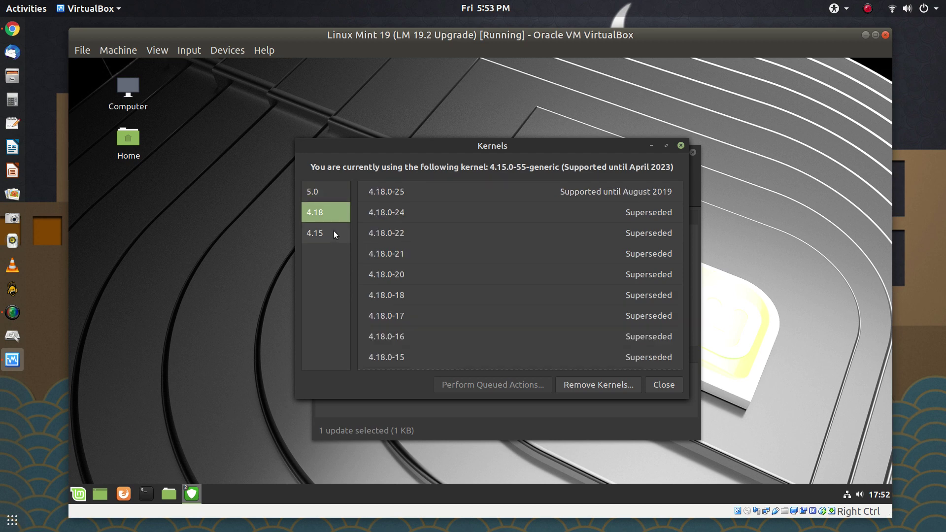
left_click(333, 231)
left_click(338, 207)
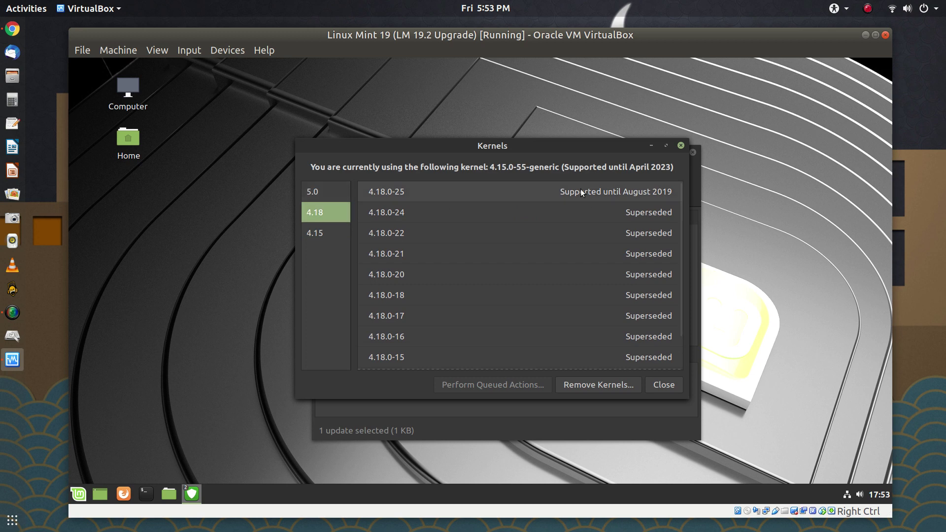
left_click(328, 192)
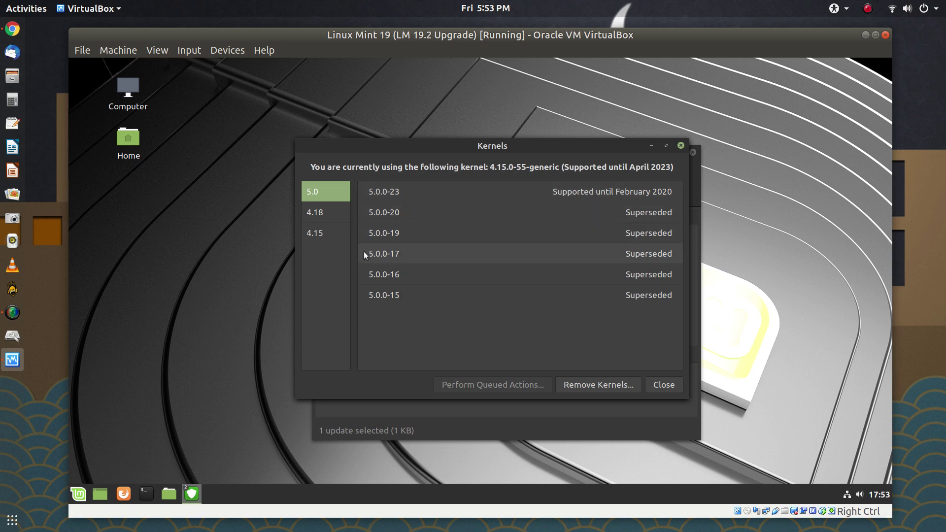
left_click(327, 234)
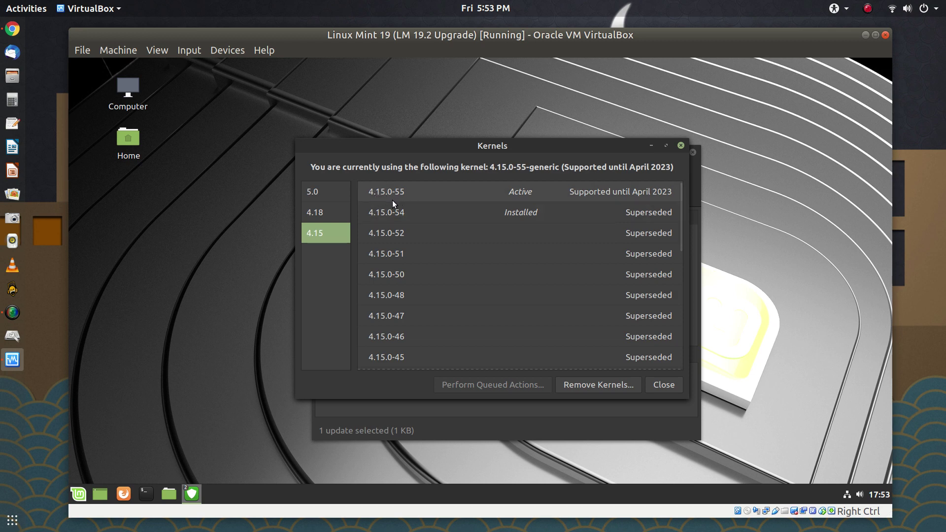
left_click(681, 146)
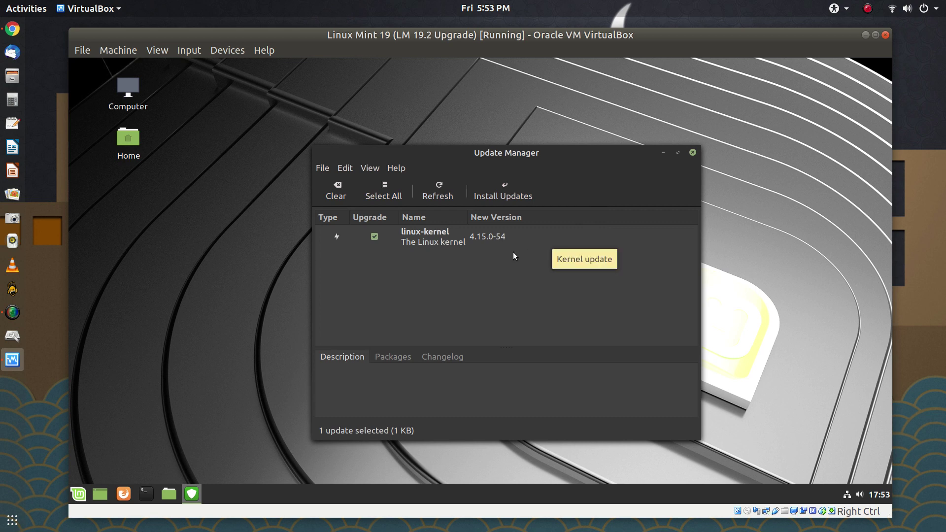
Step: Remove the 4.15.0-54-generic and 4.15.0-20-generic kernels through the Kernels window, authenticating with the account password
left_click(369, 169)
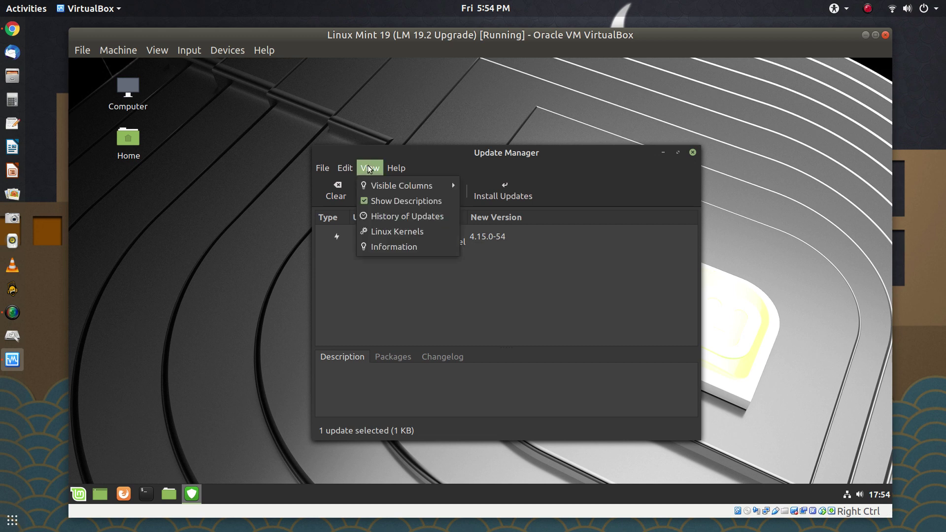
left_click(407, 233)
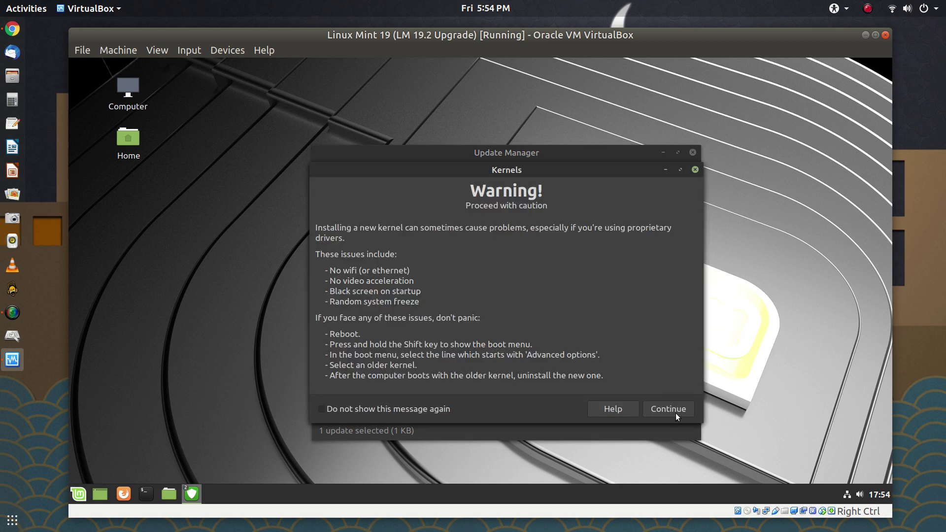
left_click(673, 411)
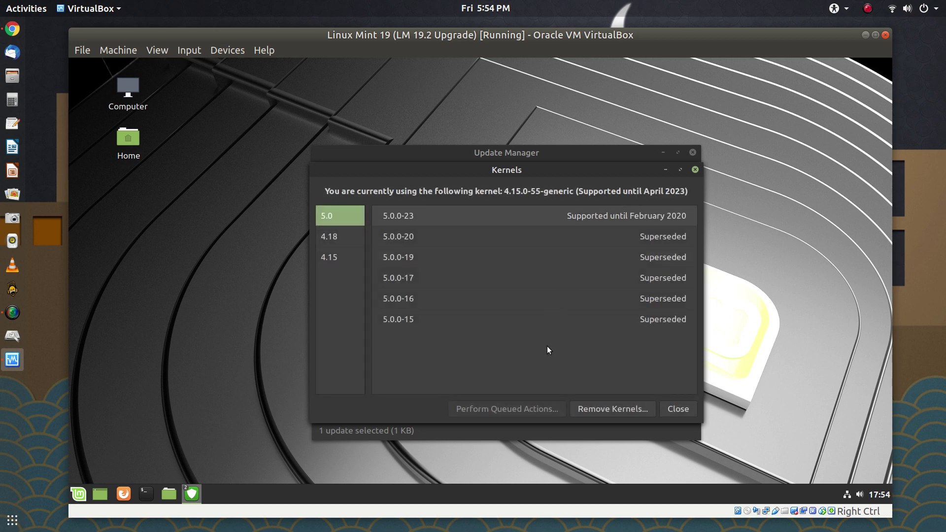
left_click(608, 406)
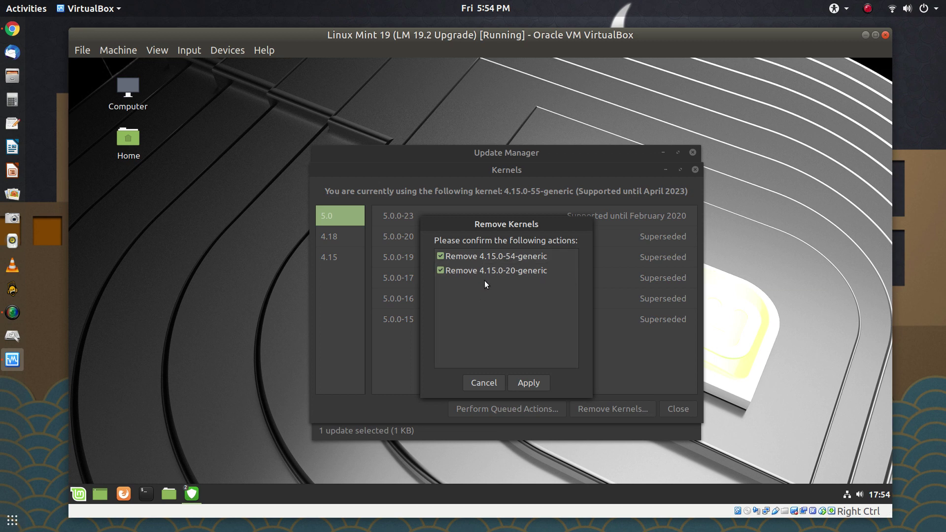
left_click(528, 382)
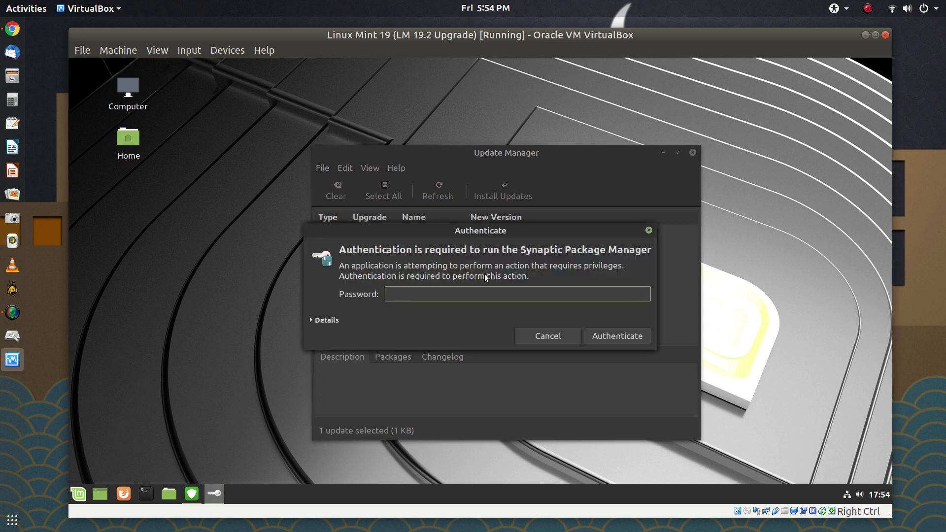
type("••••••••")
key("Return")
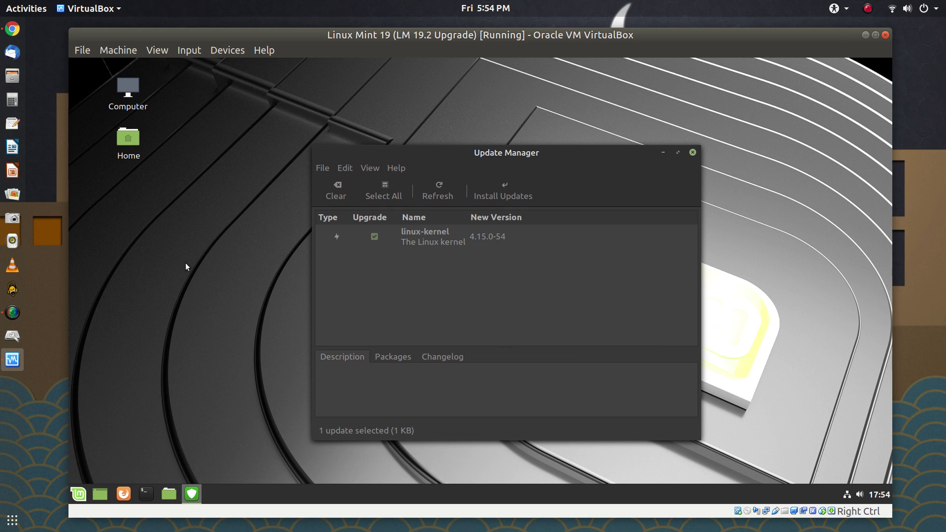
Step: Open the bin folder inside the Home folder to view its files
left_click(137, 103)
left_click(128, 140)
left_click(129, 139)
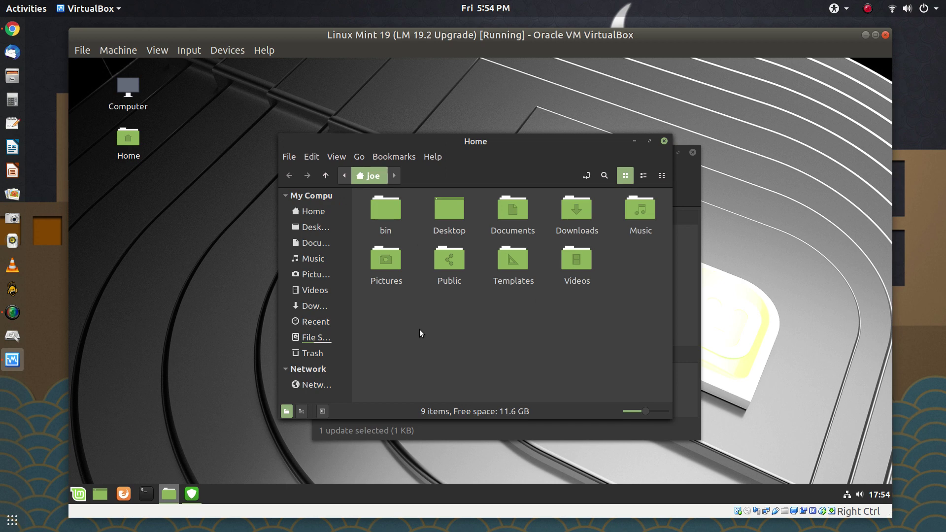
double_click(382, 213)
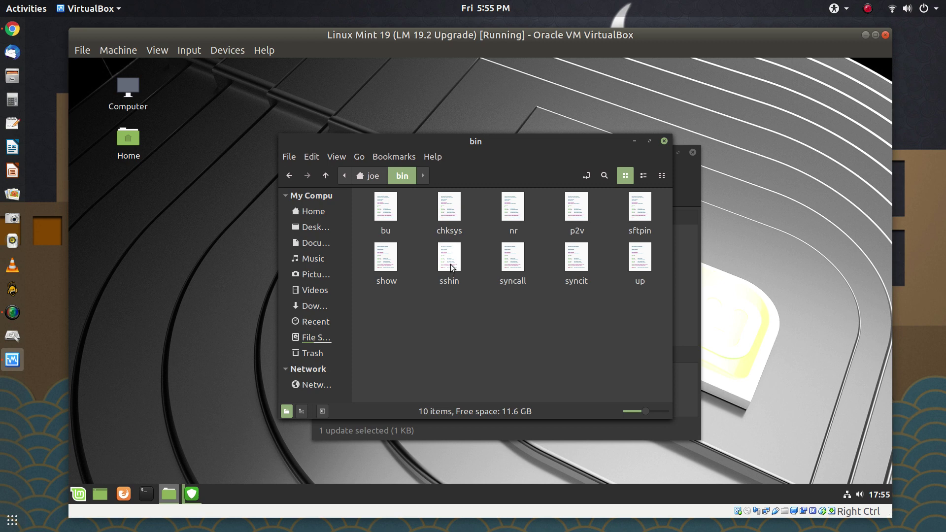
Step: Pin the sshin file in the bin folder, then return to Home and reopen bin to check the file order
right_click(451, 267)
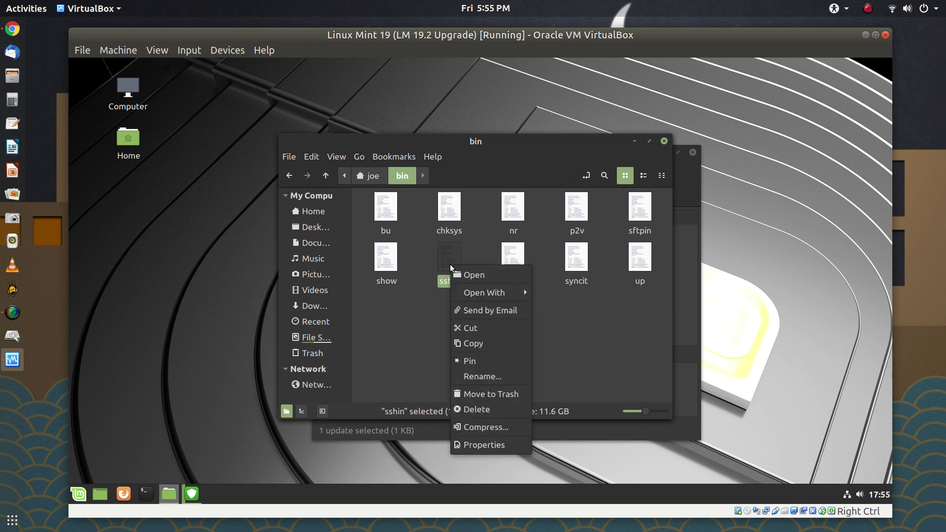
left_click(487, 366)
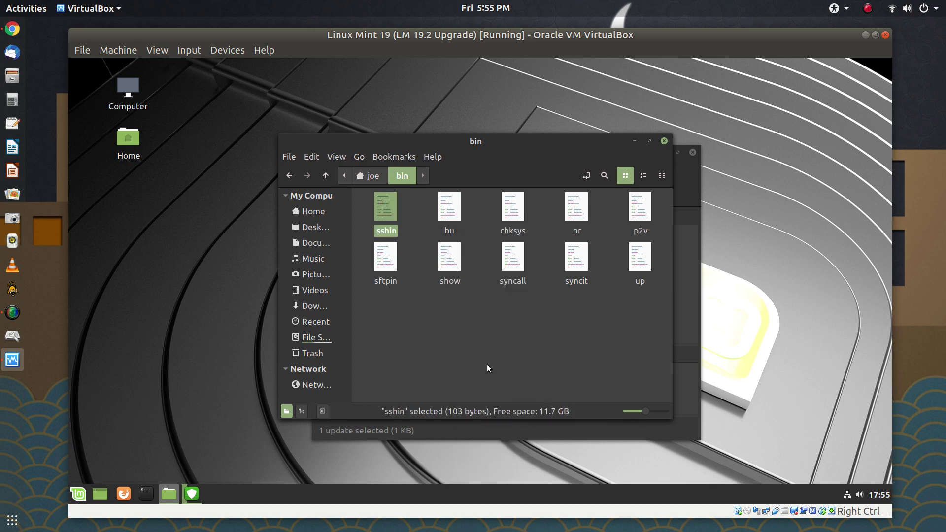
left_click(415, 217)
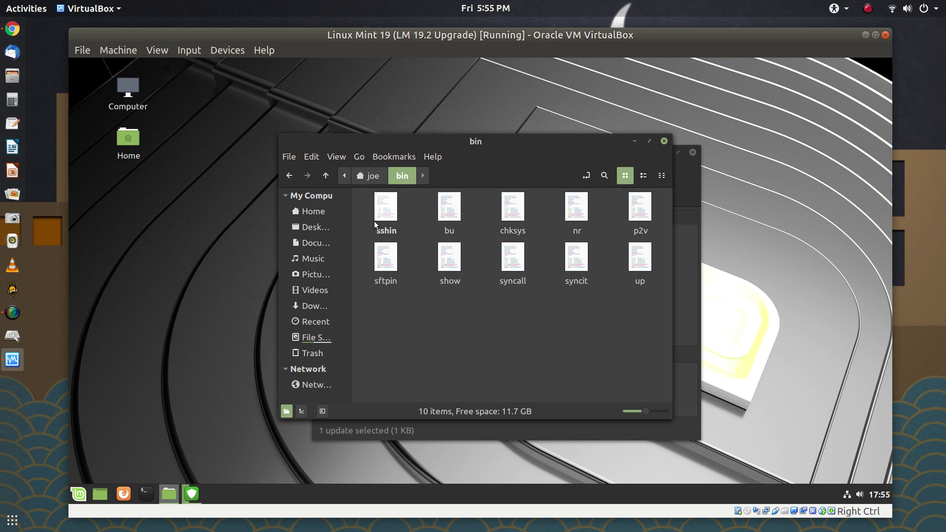
left_click(376, 178)
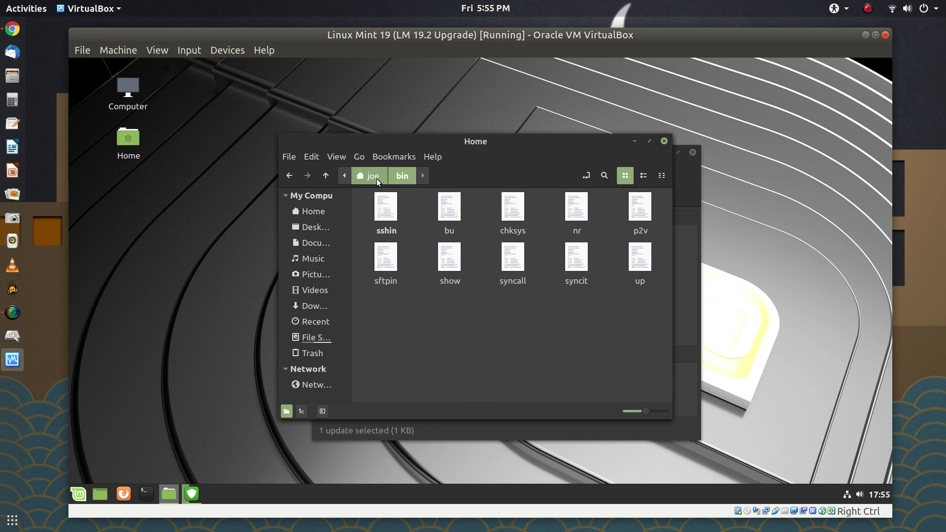
left_click(402, 179)
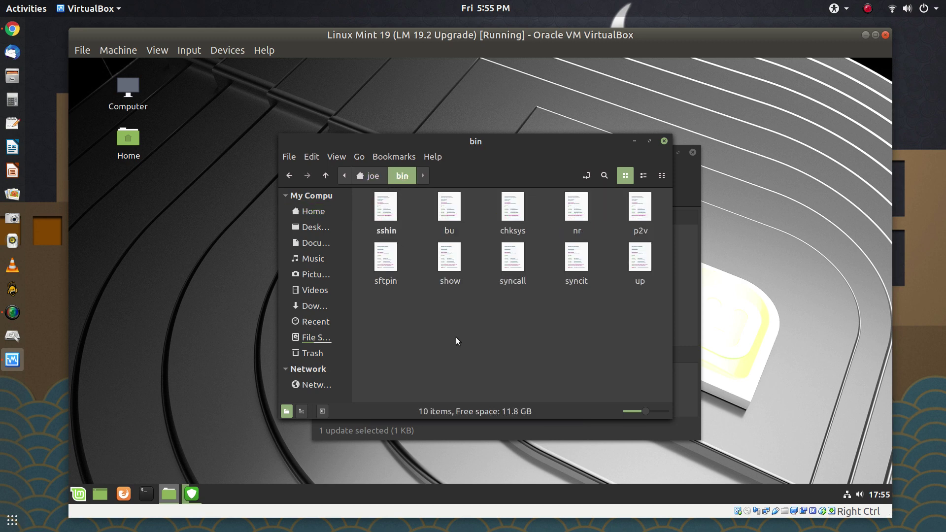
Step: Check the unpin option of the sshin file and the pin option of the show file, then close the bin folder window
right_click(385, 210)
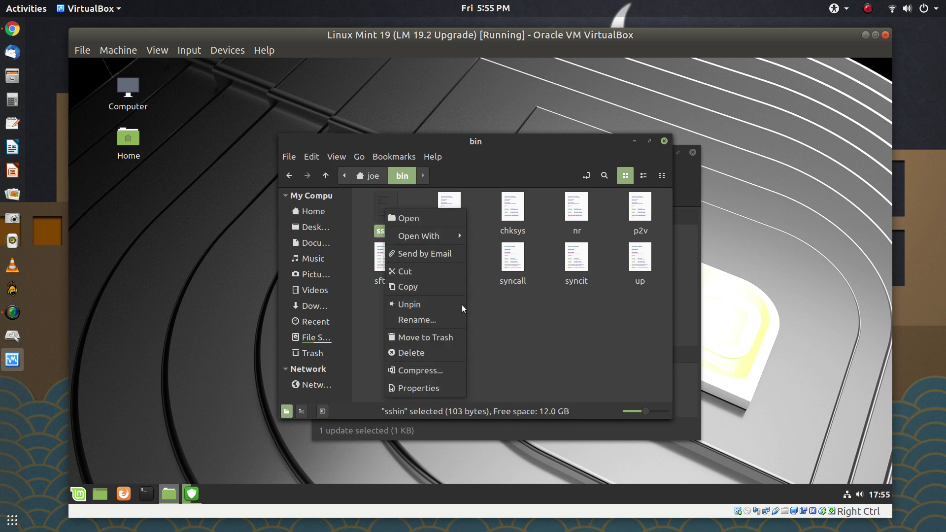
left_click(480, 298)
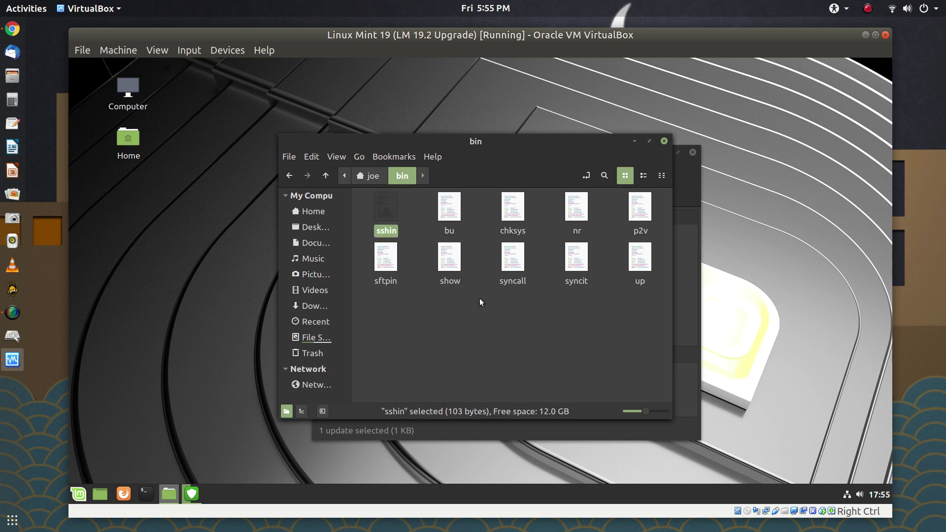
left_click(454, 266)
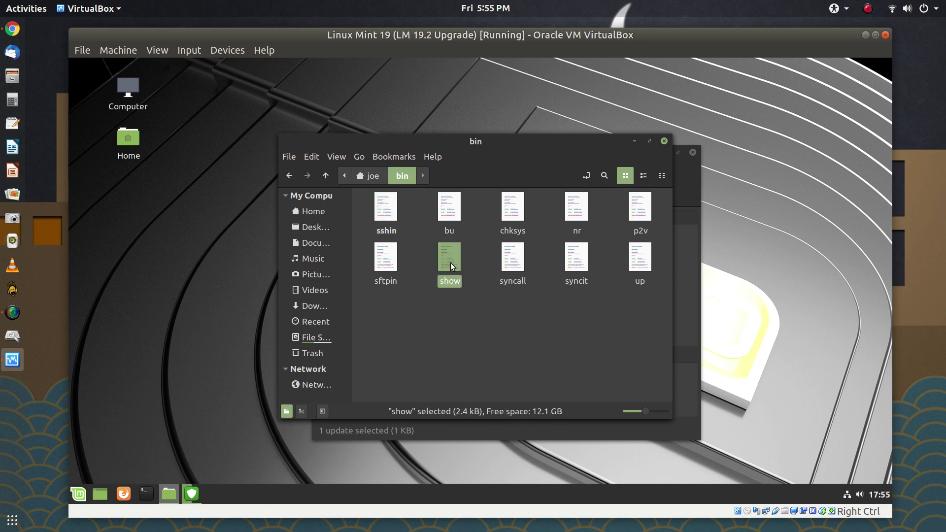
right_click(451, 262)
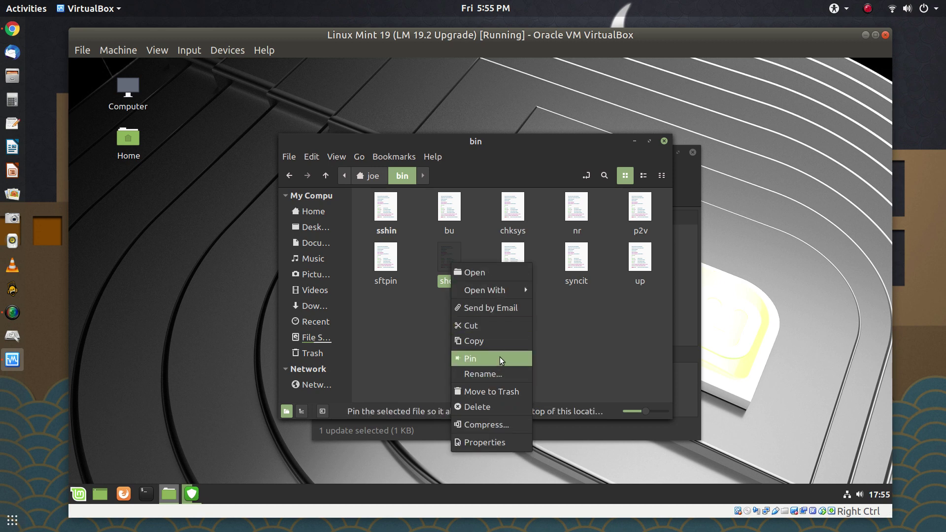
key("Return")
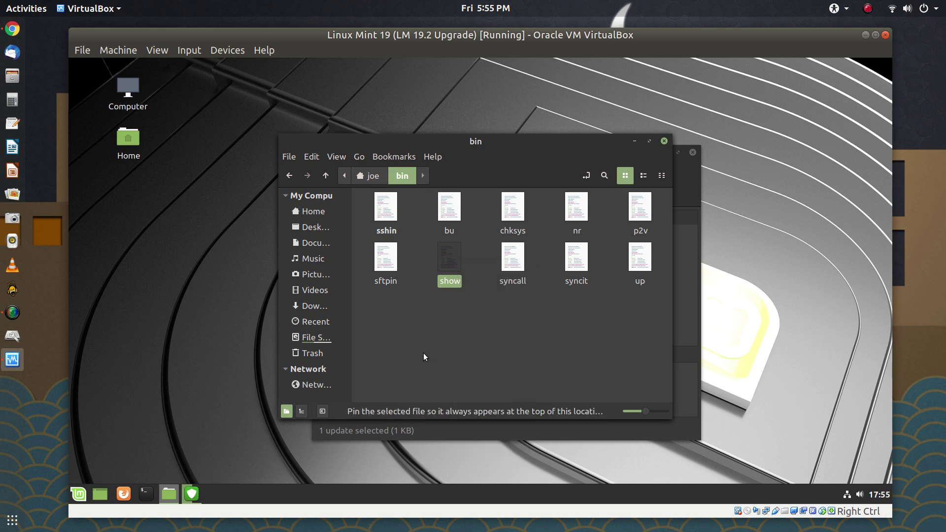
left_click(664, 142)
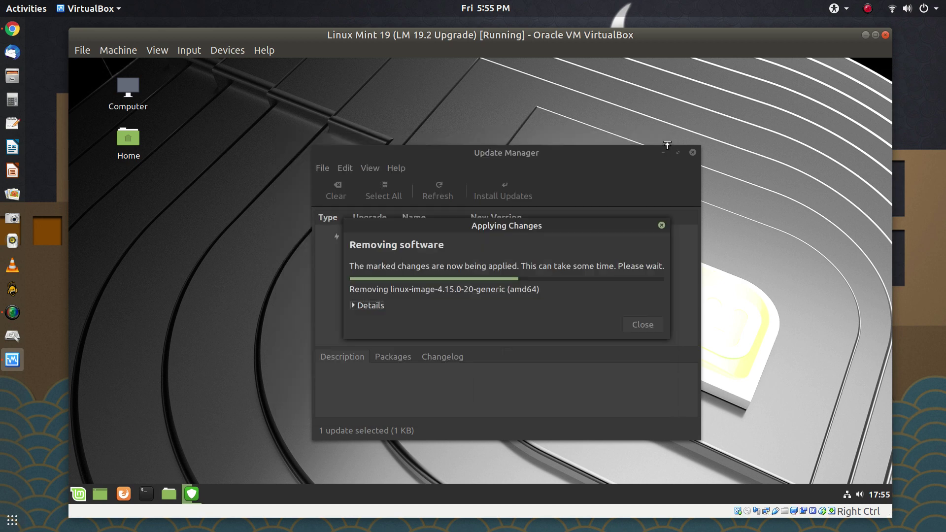
Step: Set the text scaling factor to 1.5 in the Font Selection page of System Settings, then return to the settings overview
left_click(81, 493)
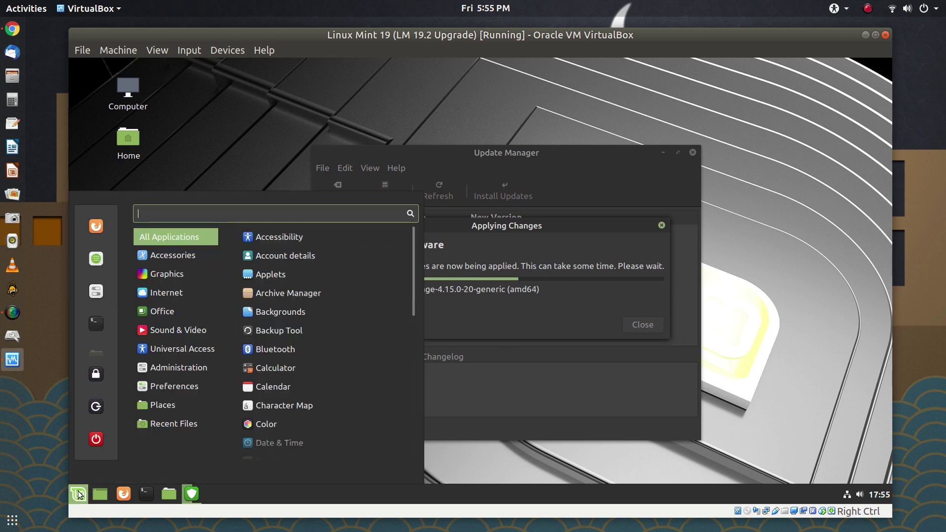
left_click(97, 290)
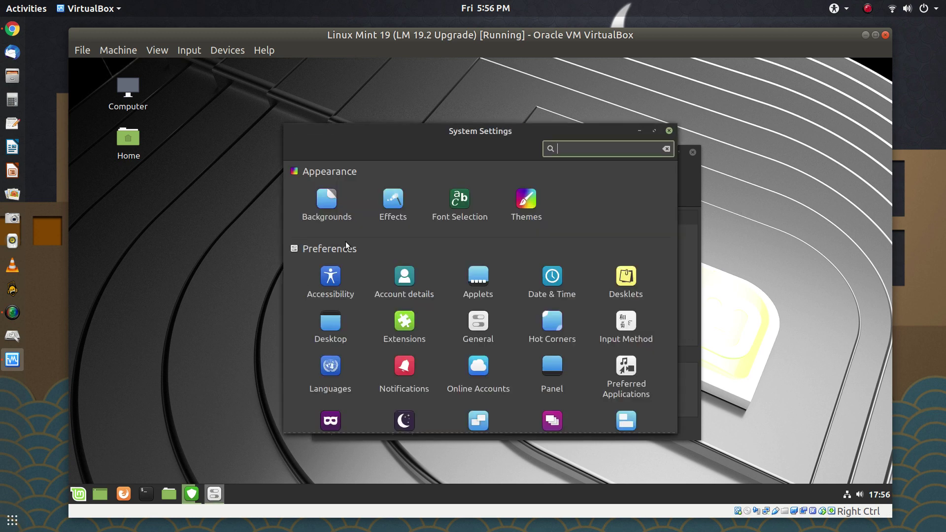
left_click(457, 200)
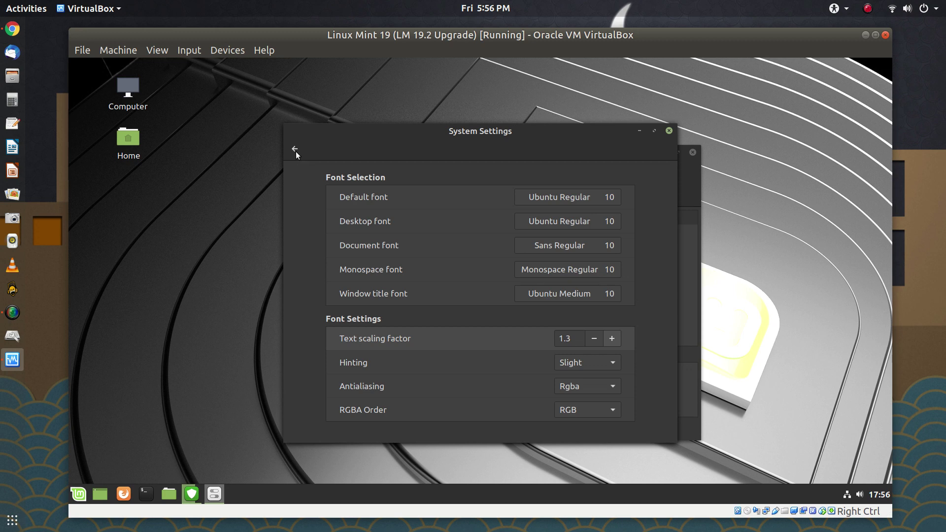
key("Up")
key("Up")
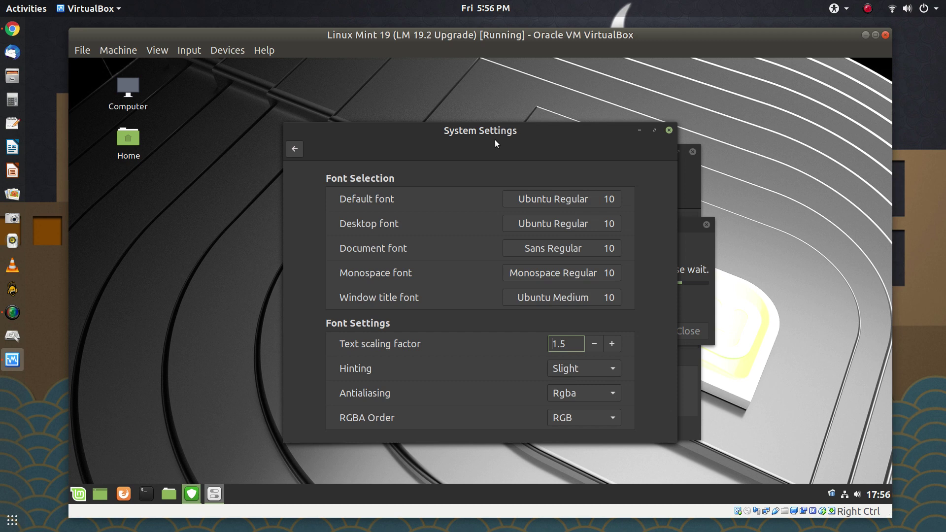
key("alt+Left")
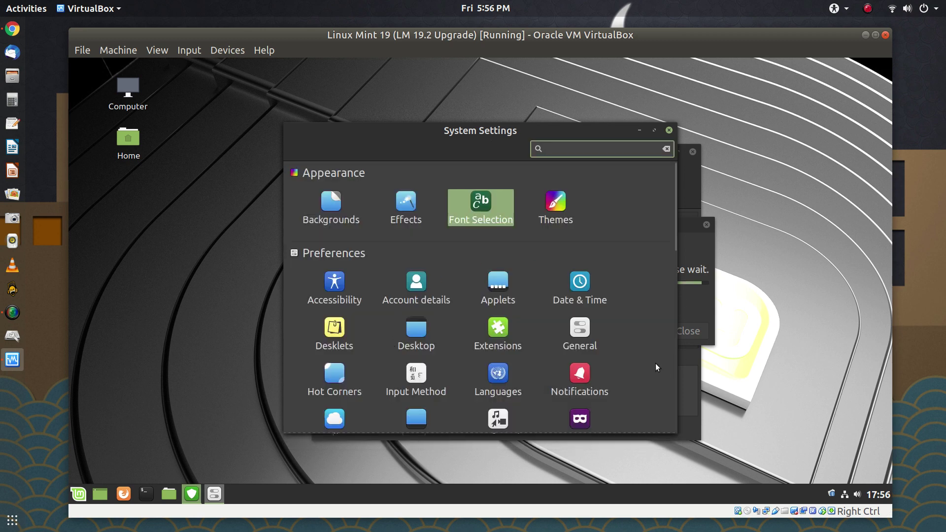
Step: Examine the Windows settings for title bar buttons and actions, window behavior and the Alt-Tab switcher, then return to the overview
scroll(614, 299, "down", 3)
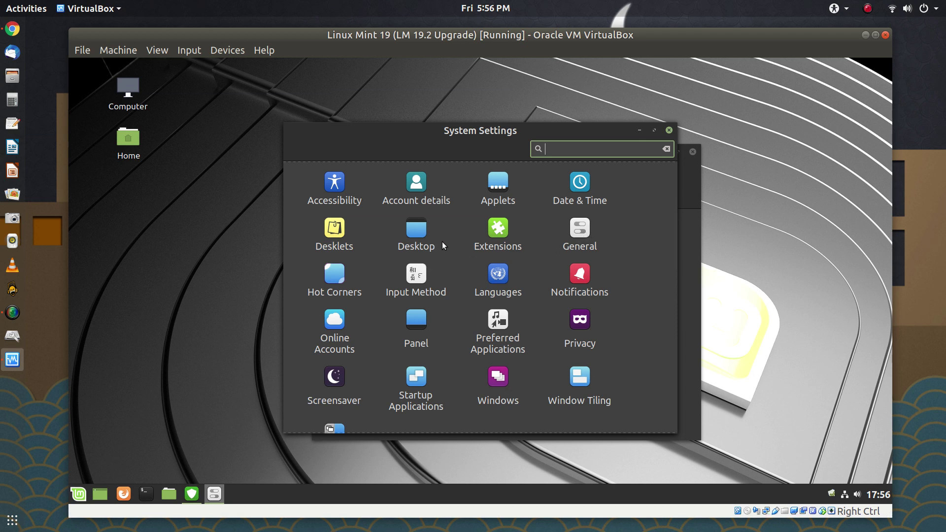
scroll(442, 241, "down", 3)
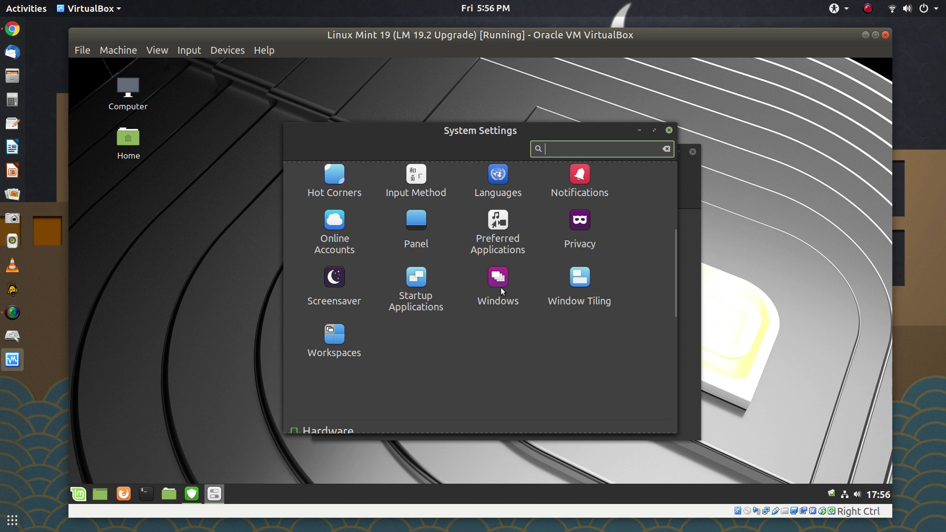
left_click(499, 281)
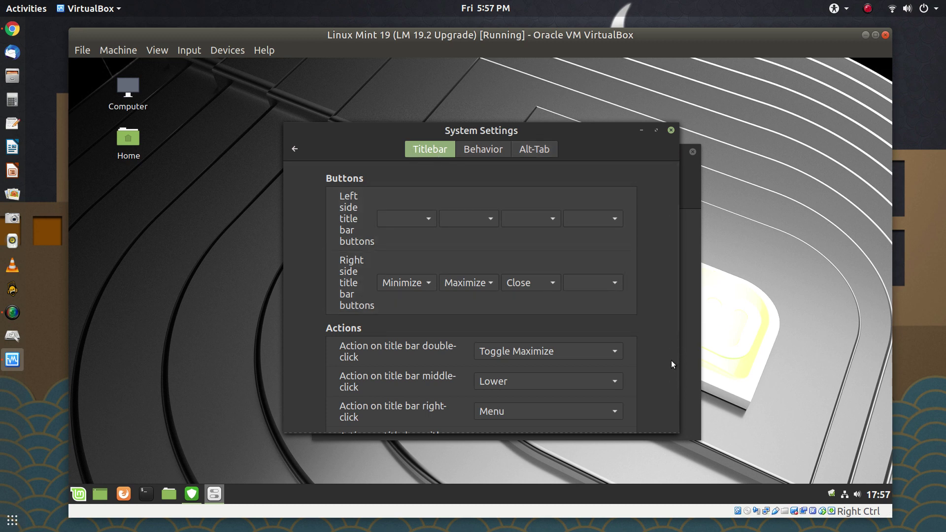
scroll(669, 361, "down", 1)
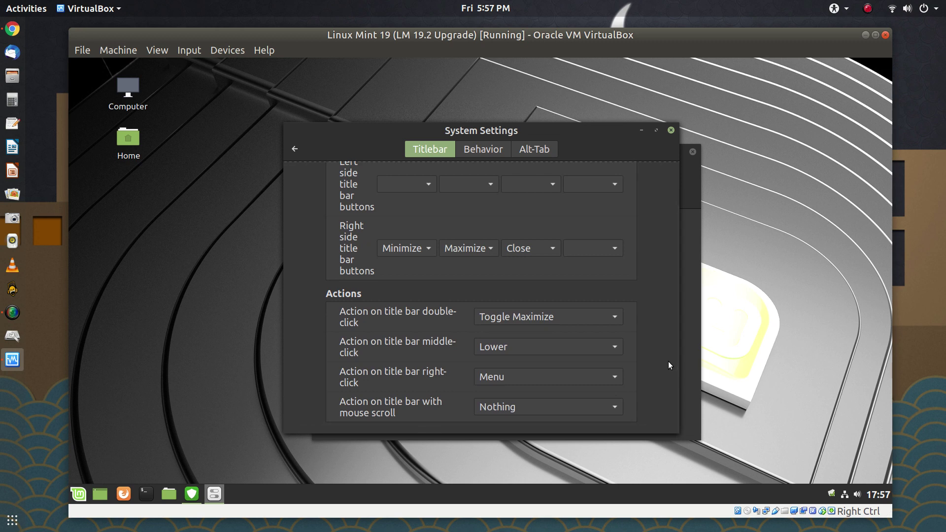
scroll(668, 362, "up", 1)
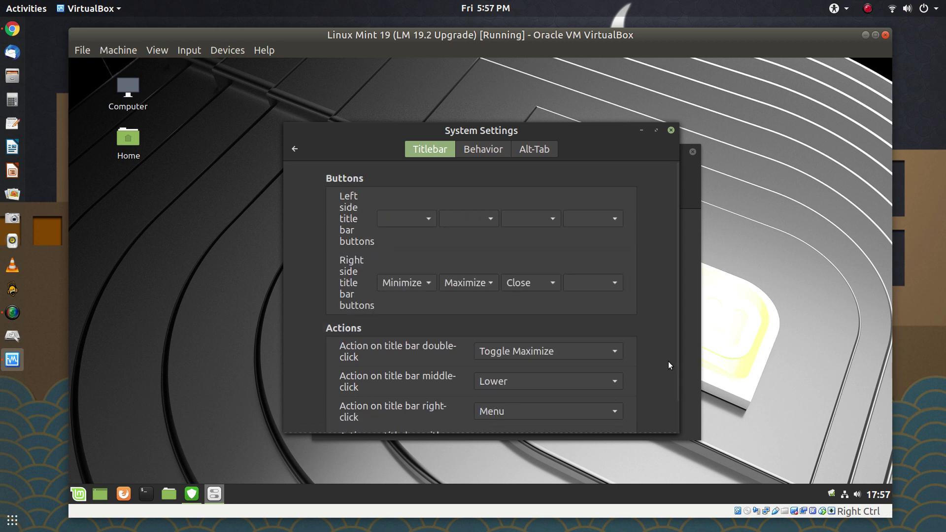
left_click(490, 150)
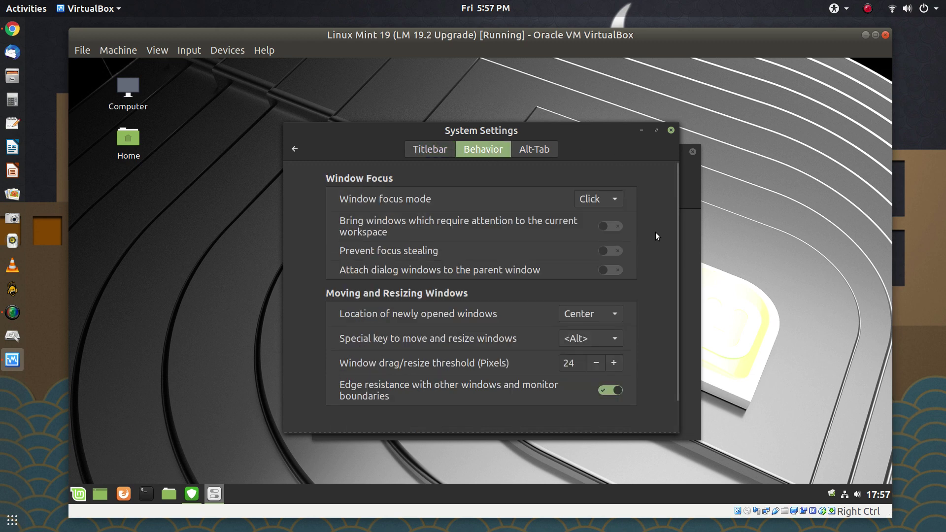
scroll(656, 281, "down", 1)
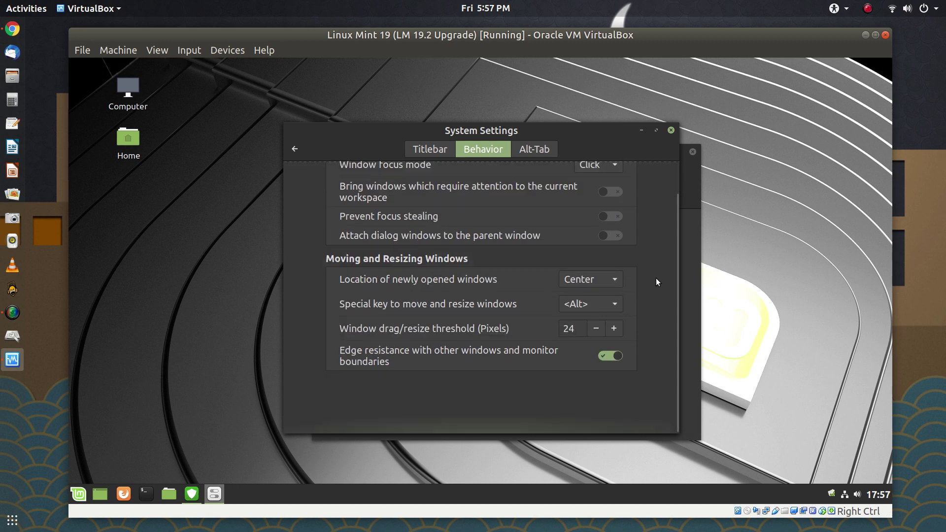
scroll(656, 278, "up", 1)
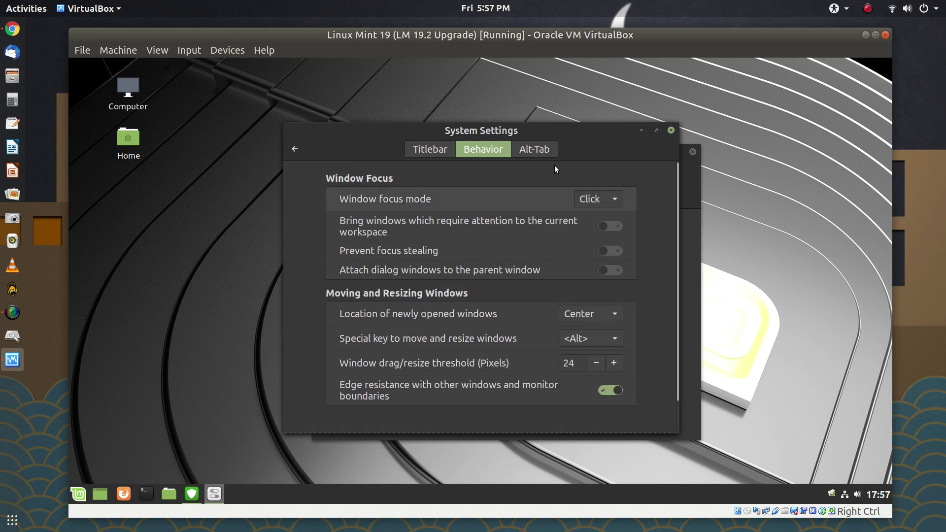
left_click(539, 152)
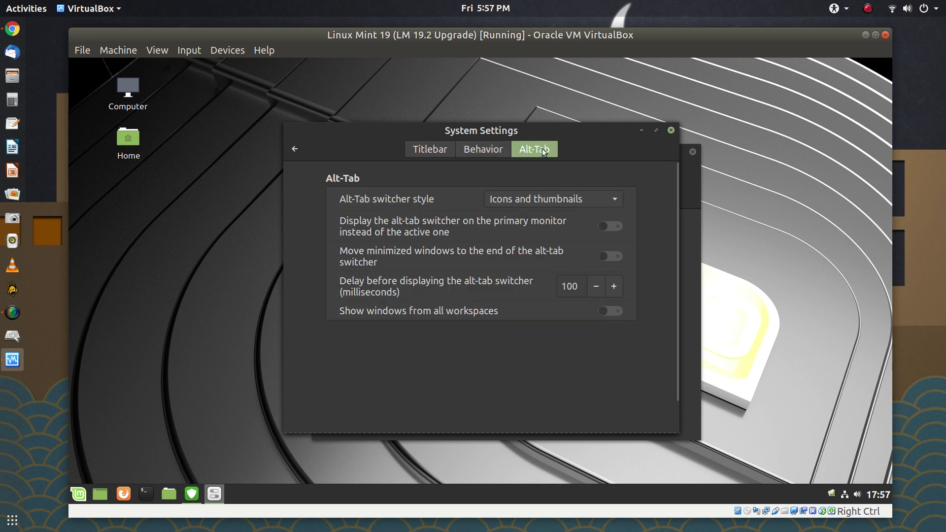
left_click(442, 152)
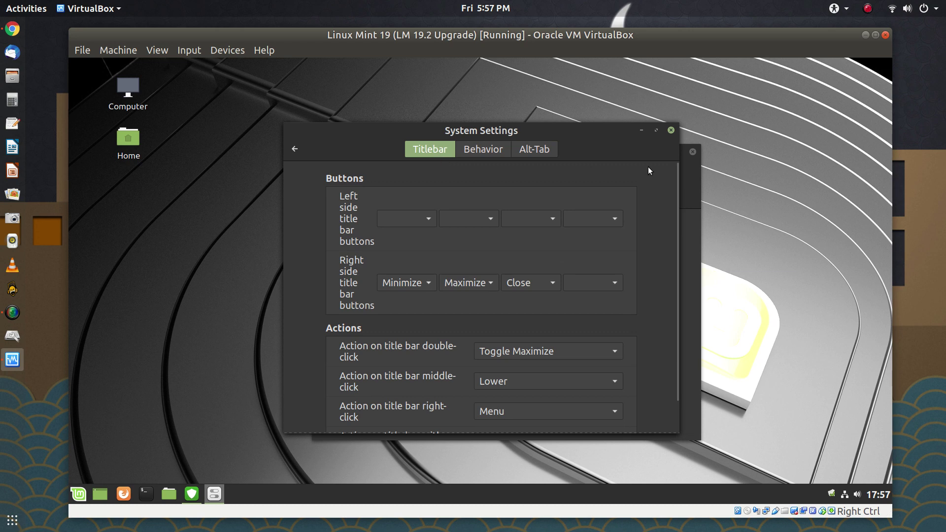
scroll(670, 266, "down", 2)
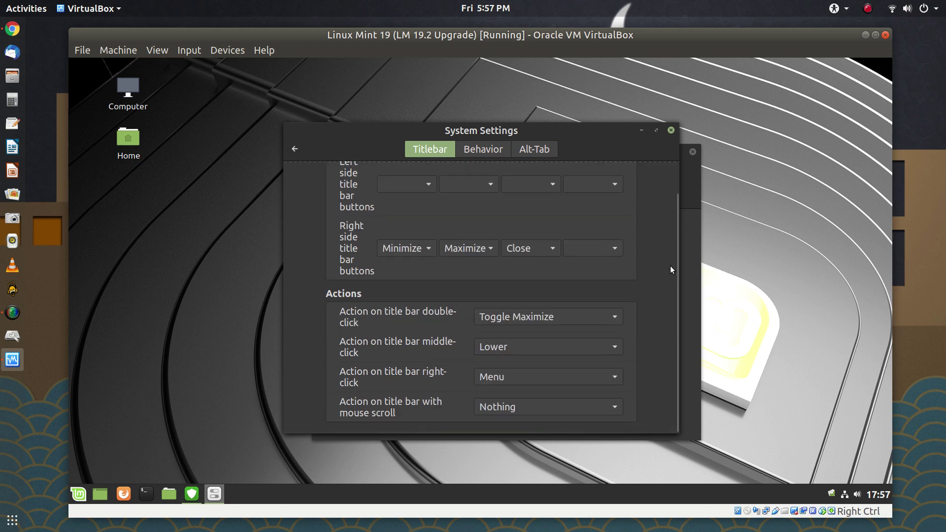
left_click(298, 152)
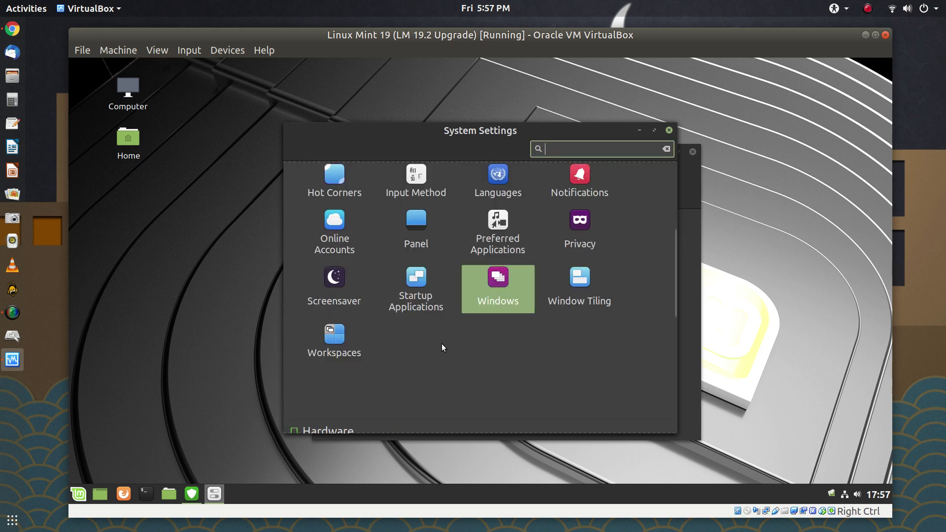
Step: Examine the Workspaces on-screen display and miscellaneous options, then leave the Workspaces settings
left_click(342, 333)
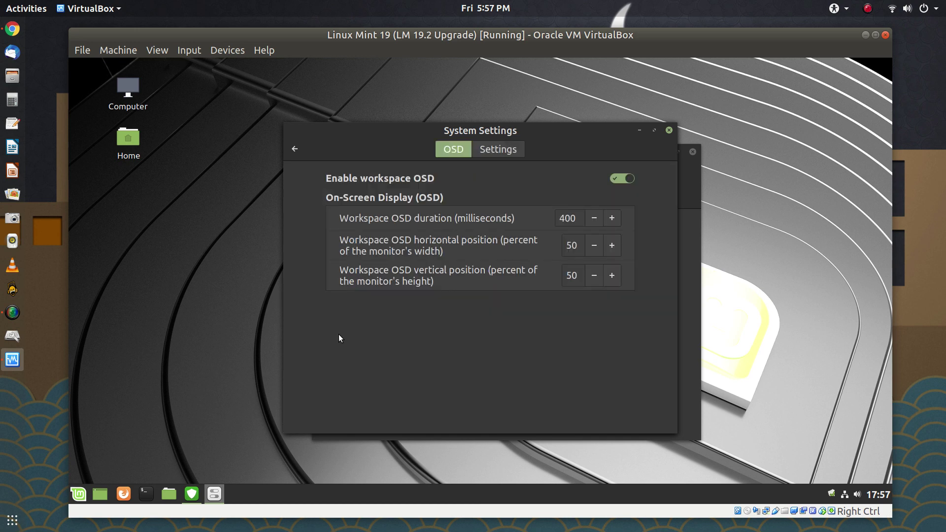
left_click(499, 150)
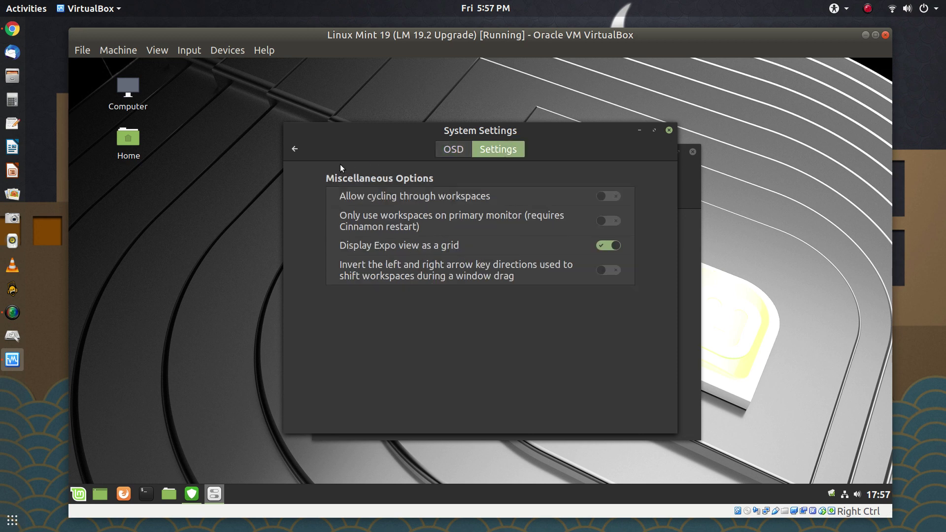
left_click(294, 149)
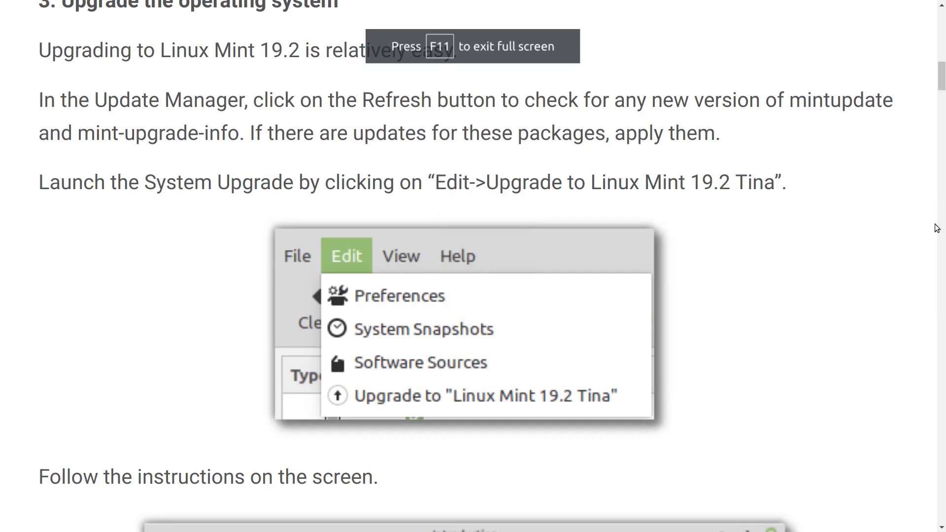
Step: Review the Linux Mint Blog's 19.2 upgrade instructions in the web browser, then switch to the page on new features in Linux Mint 19.2 Cinnamon
scroll(631, 329, "up", 3)
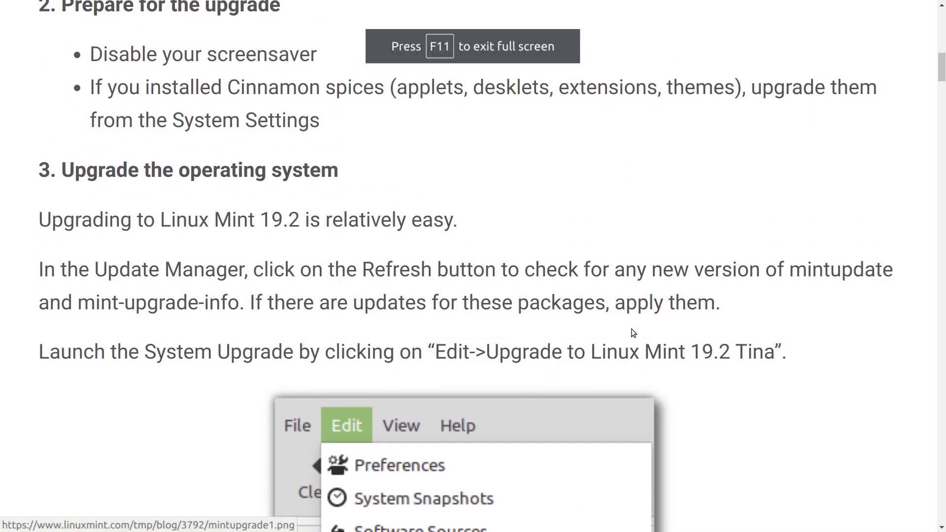
scroll(631, 329, "up", 12)
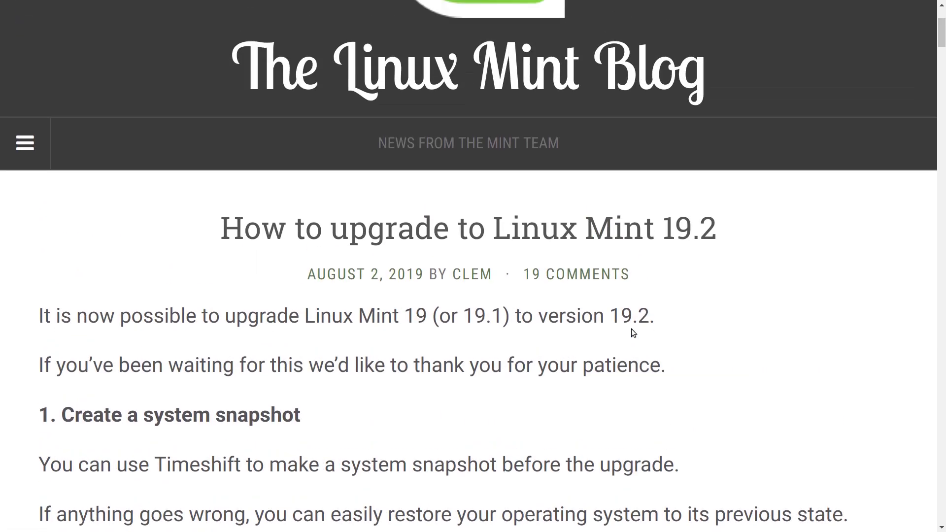
scroll(633, 331, "down", 4)
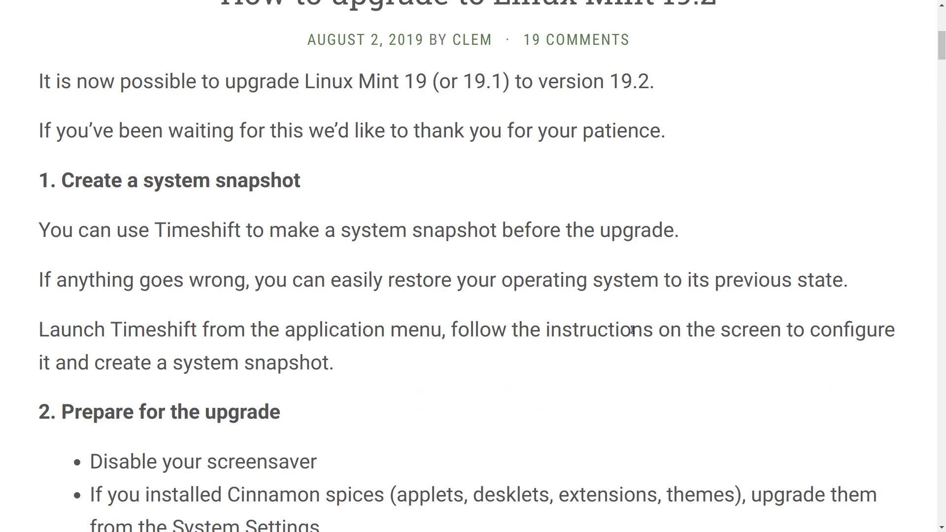
key("ctrl+Tab")
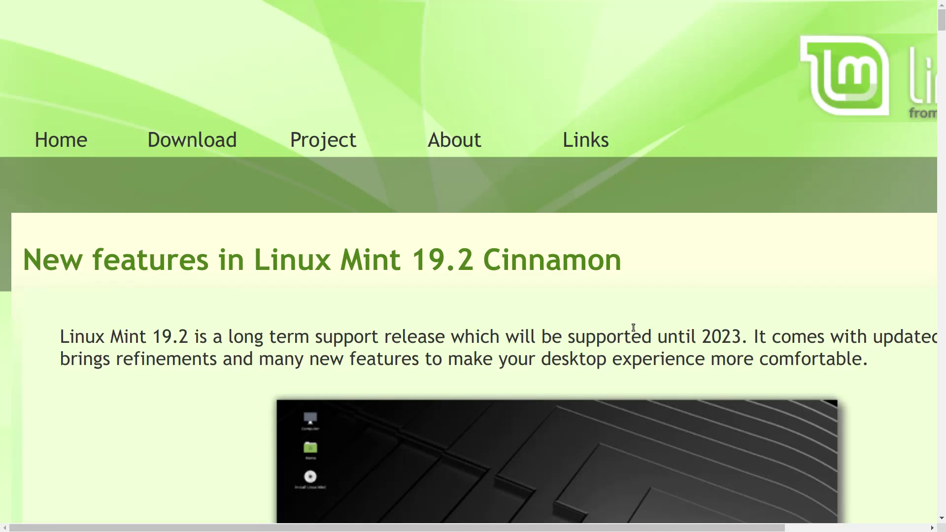
Step: Read the Update Manager section of the Linux Mint 19.2 Cinnamon new features page, covering kernel support and the automation preferences
scroll(632, 331, "down", 12)
scroll(631, 331, "down", 5)
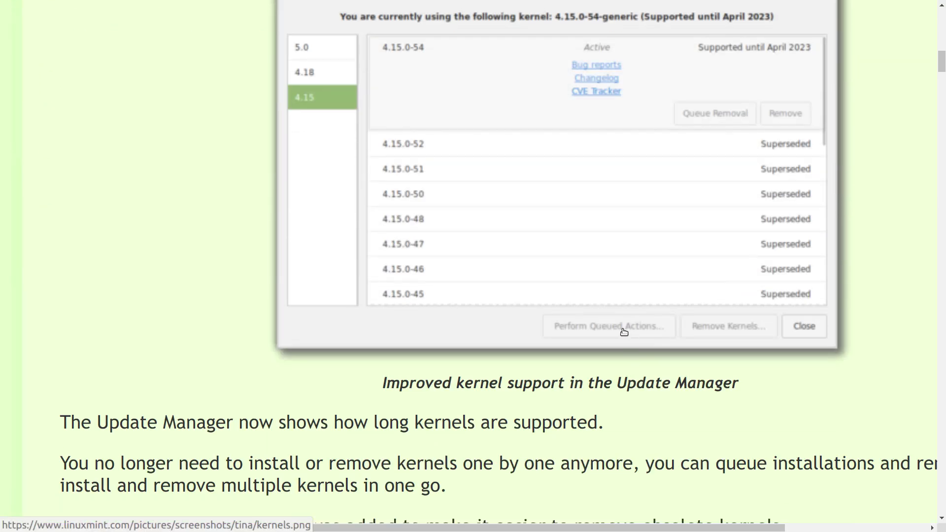
scroll(619, 307, "up", 2)
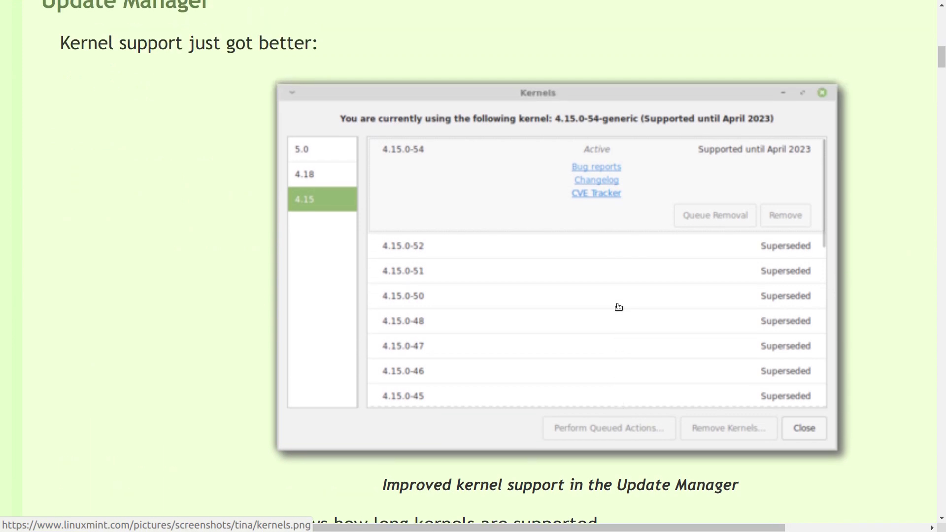
scroll(619, 307, "down", 13)
scroll(619, 307, "up", 2)
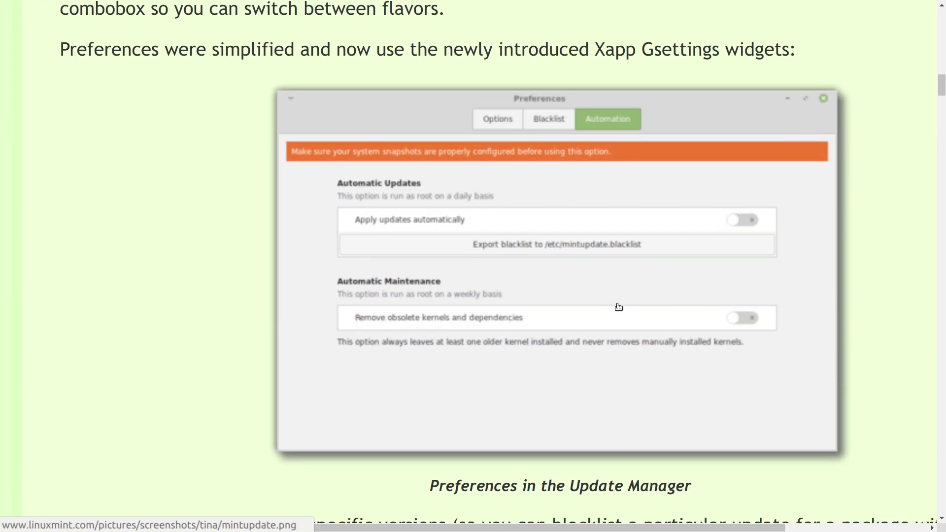
scroll(619, 307, "down", 4)
scroll(618, 305, "up", 3)
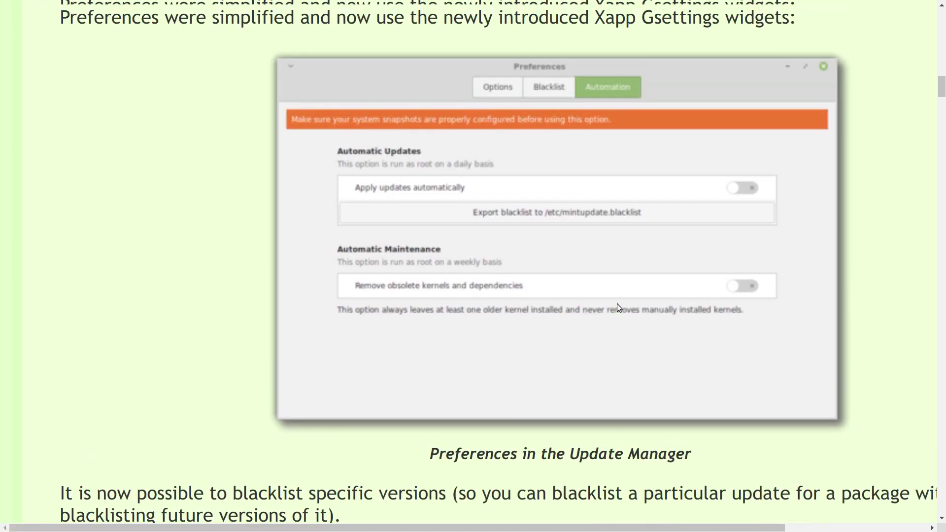
Step: Continue through the new features page, reviewing the System Reports, application menu and scrollbar settings sections
scroll(618, 305, "down", 20)
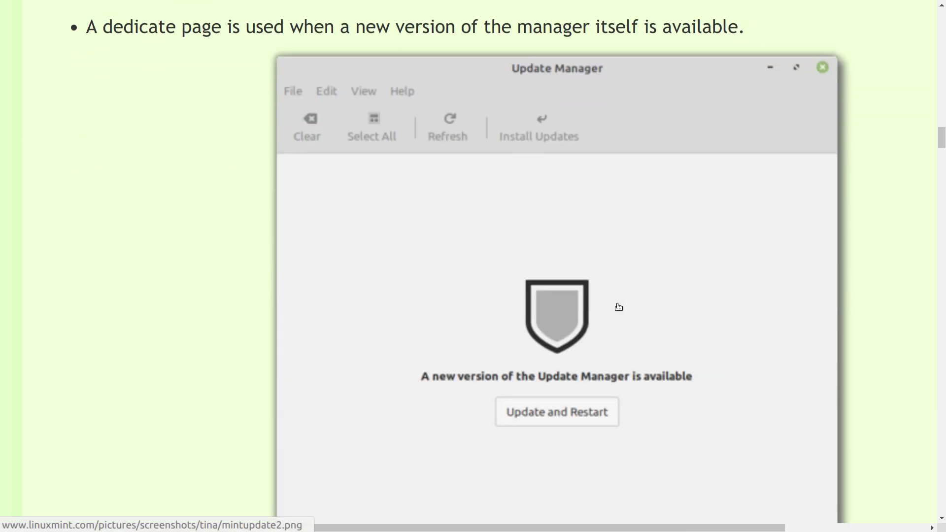
scroll(618, 307, "down", 20)
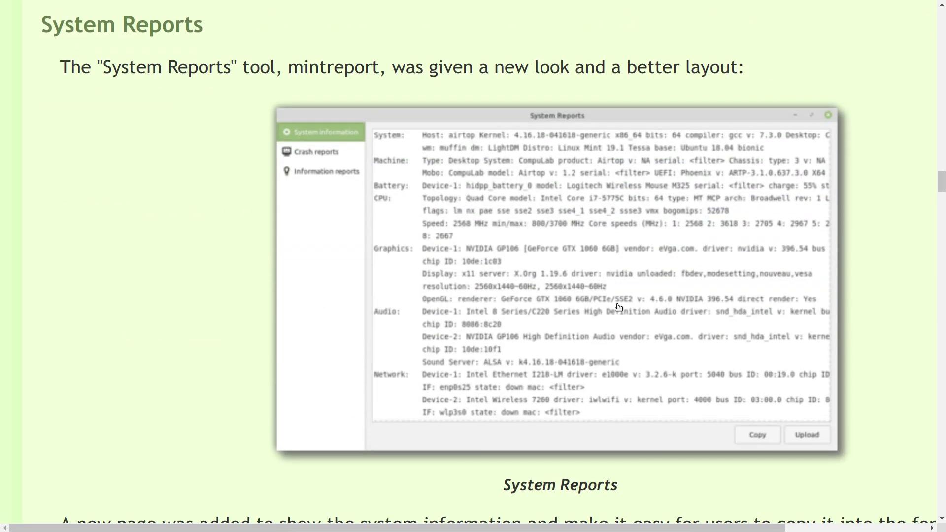
scroll(619, 307, "down", 20)
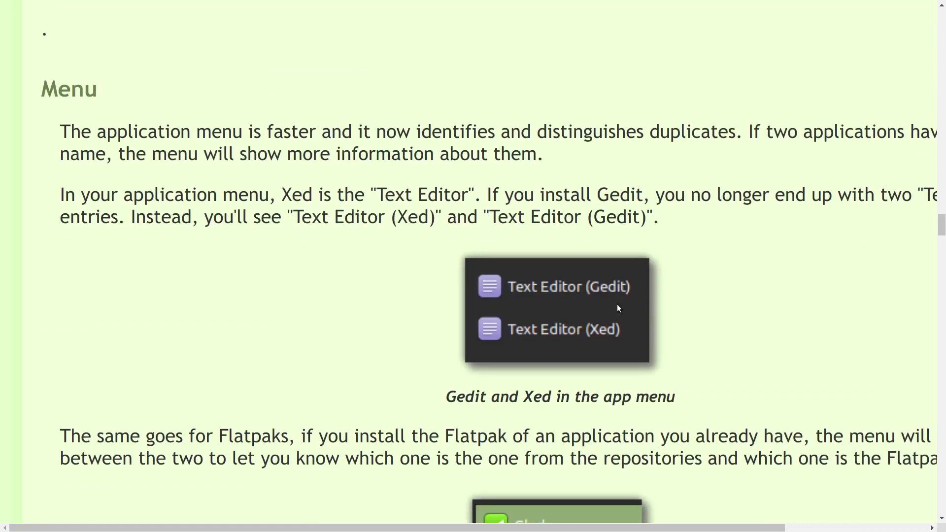
scroll(619, 307, "down", 12)
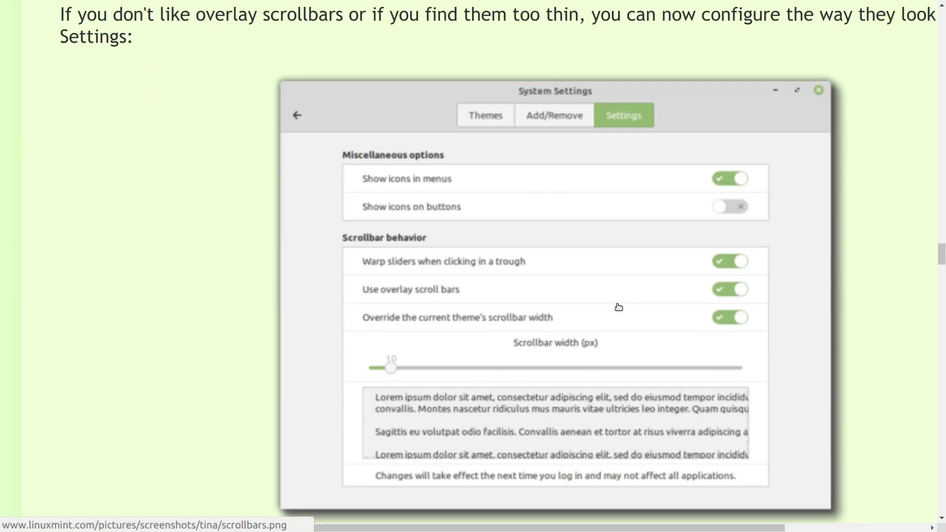
scroll(619, 307, "up", 3)
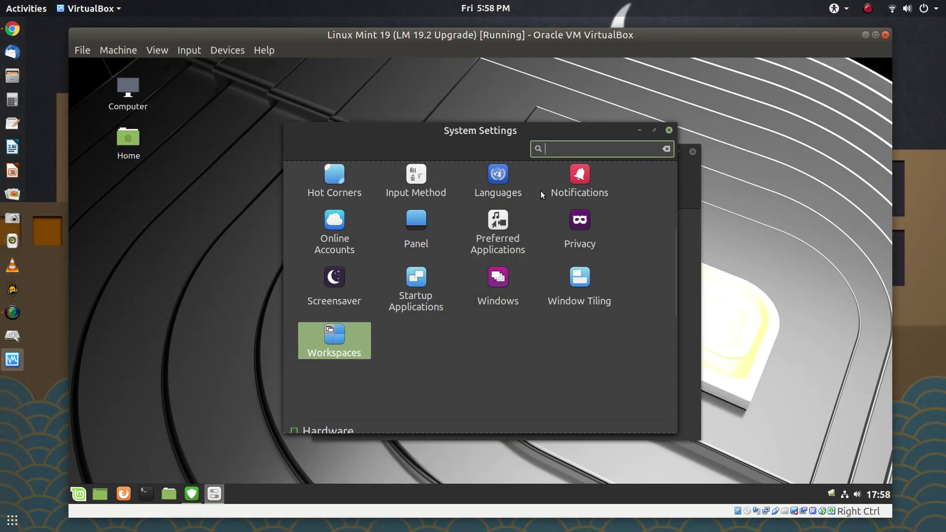
Step: Enable overriding the current theme's scrollbar width at 10 px in the Themes settings, and check the scrollbar in a terminal window
scroll(557, 209, "up", 5)
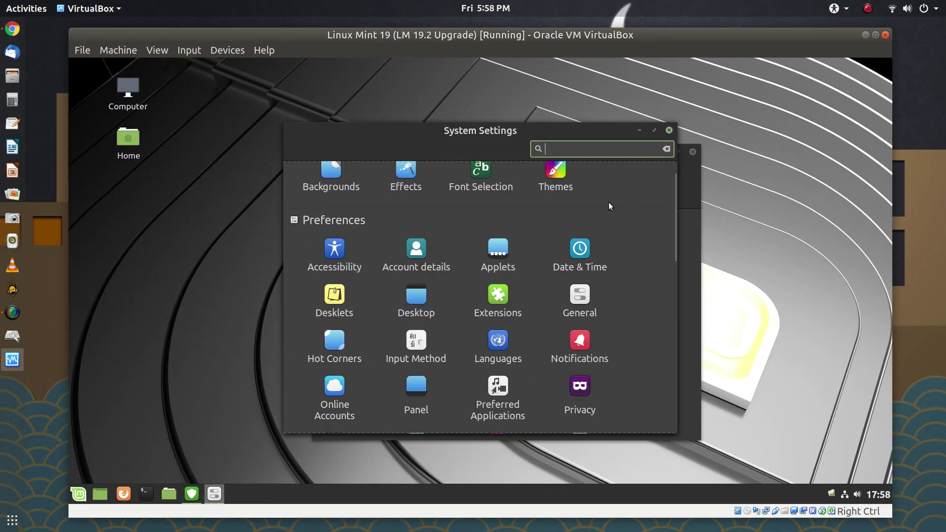
left_click(556, 188)
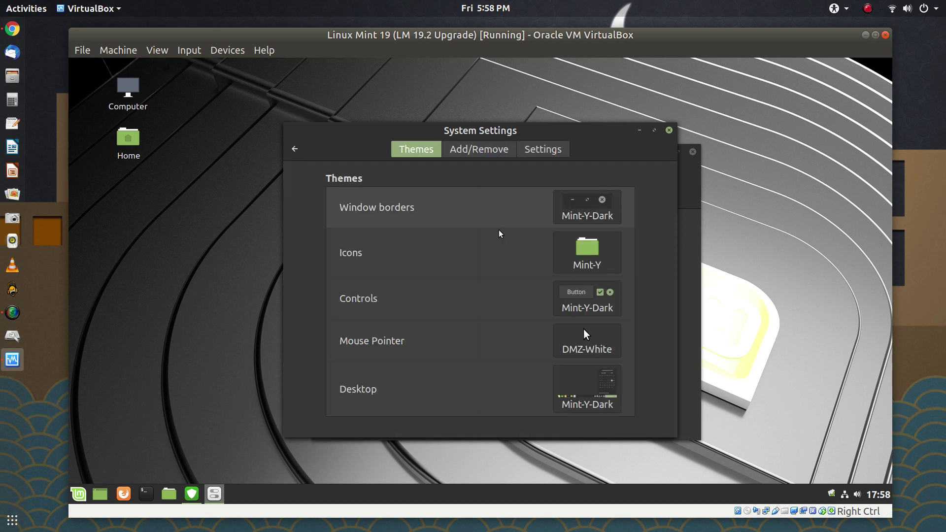
left_click(543, 149)
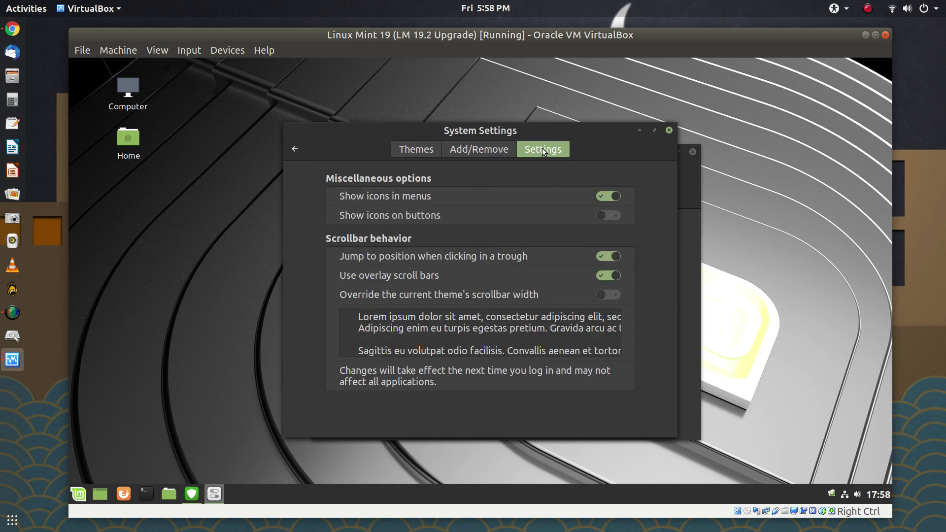
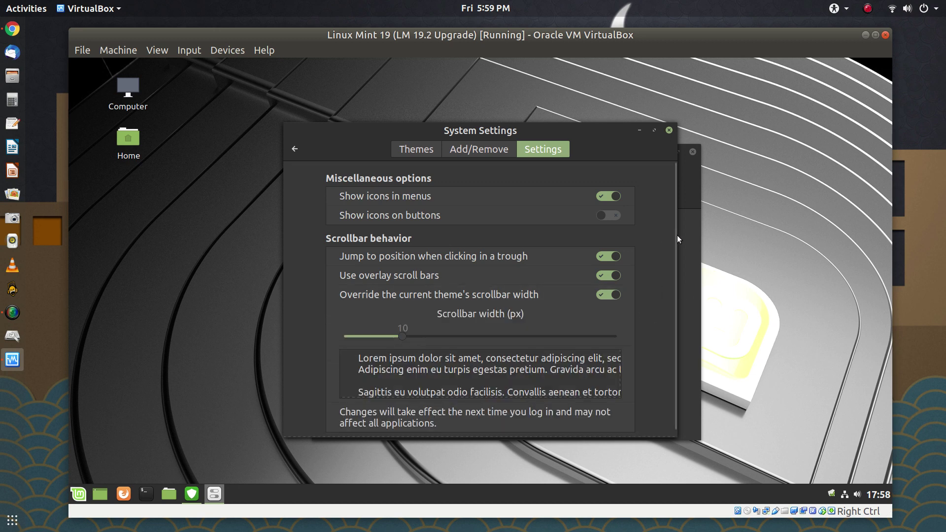
left_click(668, 131)
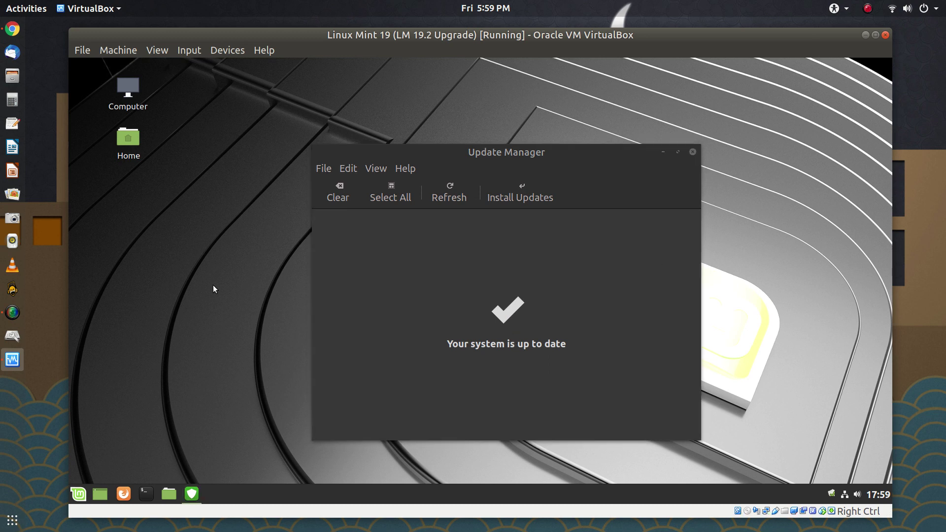
key("ctrl+alt+t")
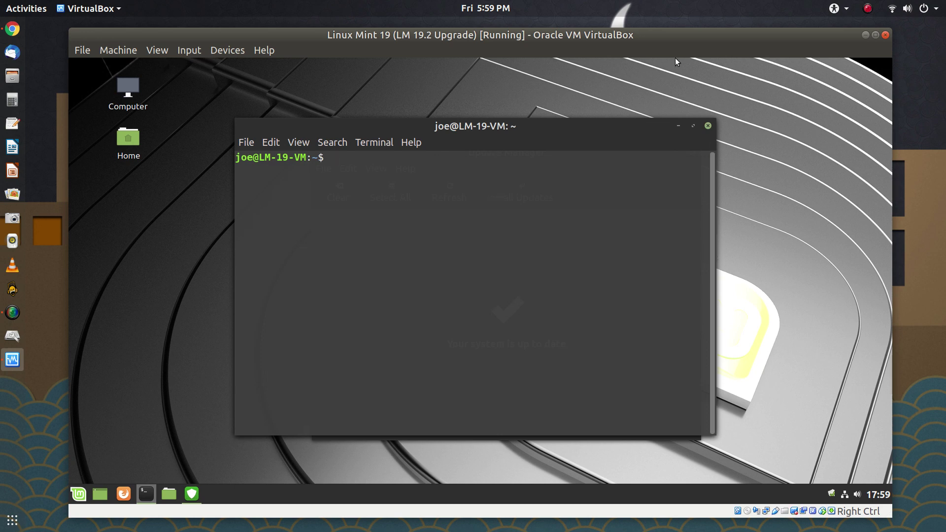
left_click(709, 126)
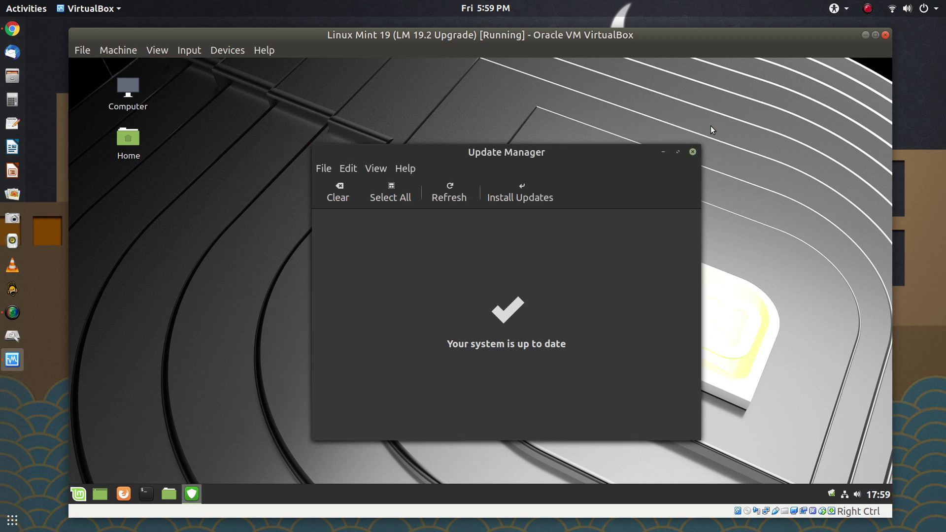
Step: Reopen the scrollbar behavior options in the Themes settings, set the scrollbar width to 38 px, and close System Settings
left_click(79, 492)
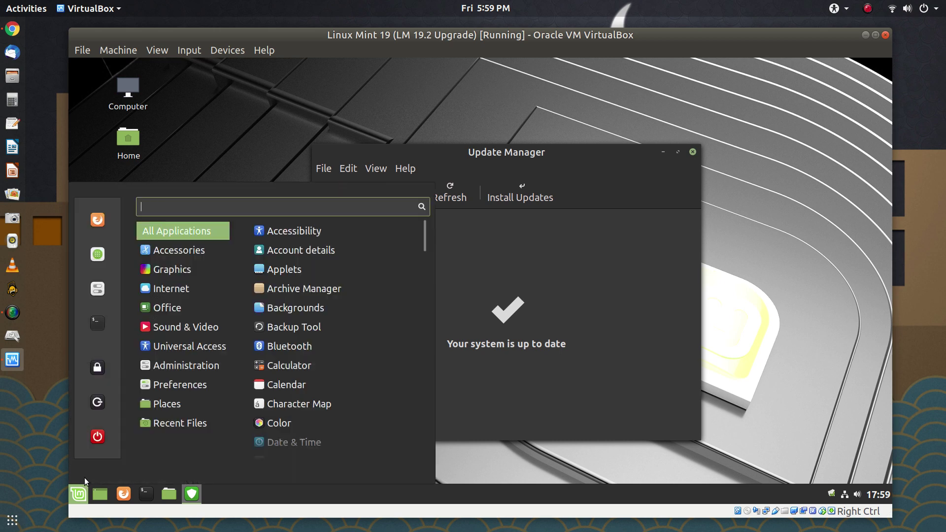
left_click(105, 294)
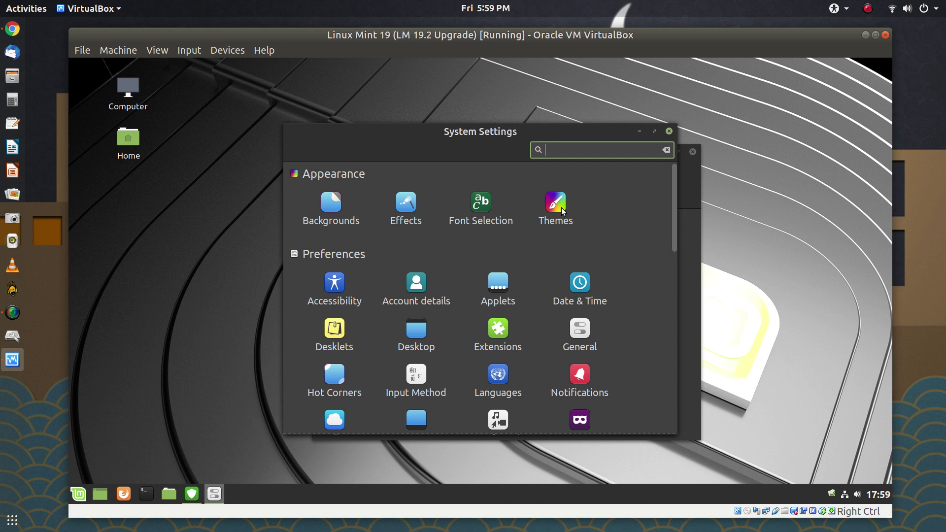
left_click(562, 209)
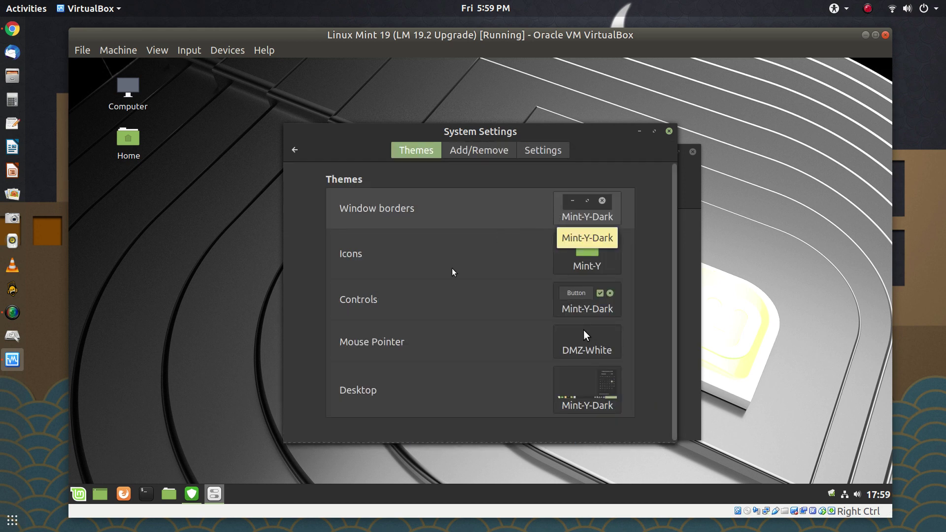
left_click(545, 157)
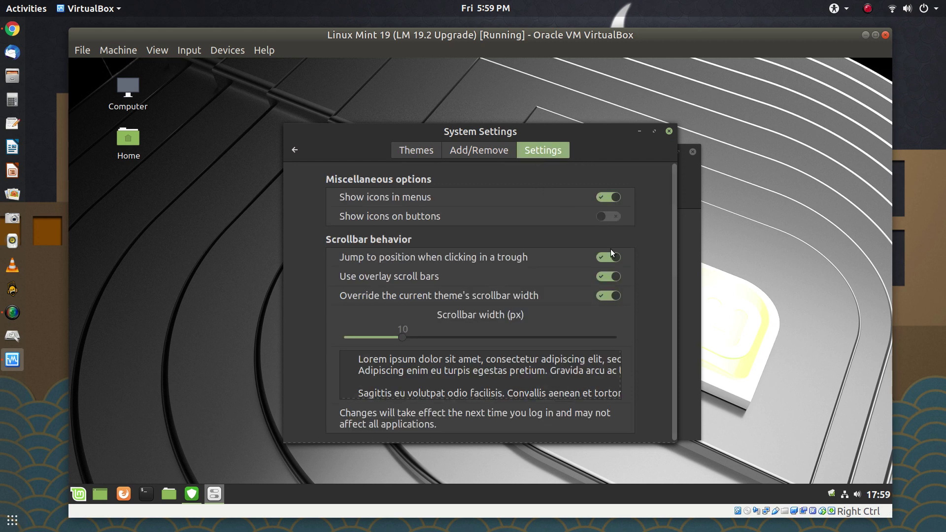
left_click(482, 338)
left_click(564, 339)
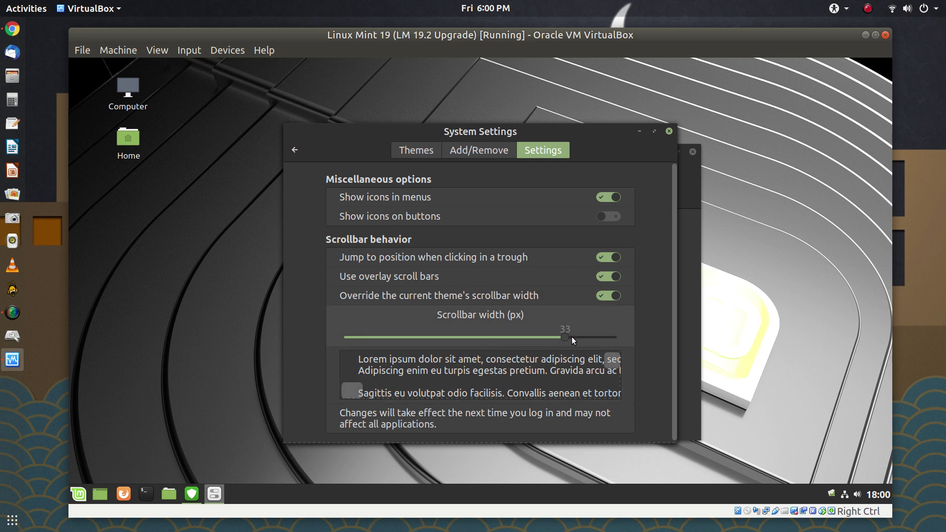
left_click(607, 340)
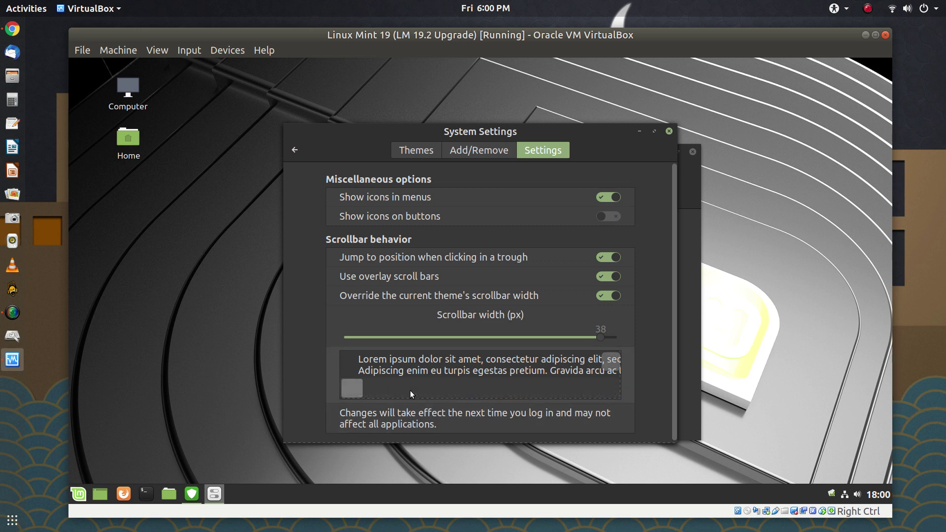
left_click(668, 132)
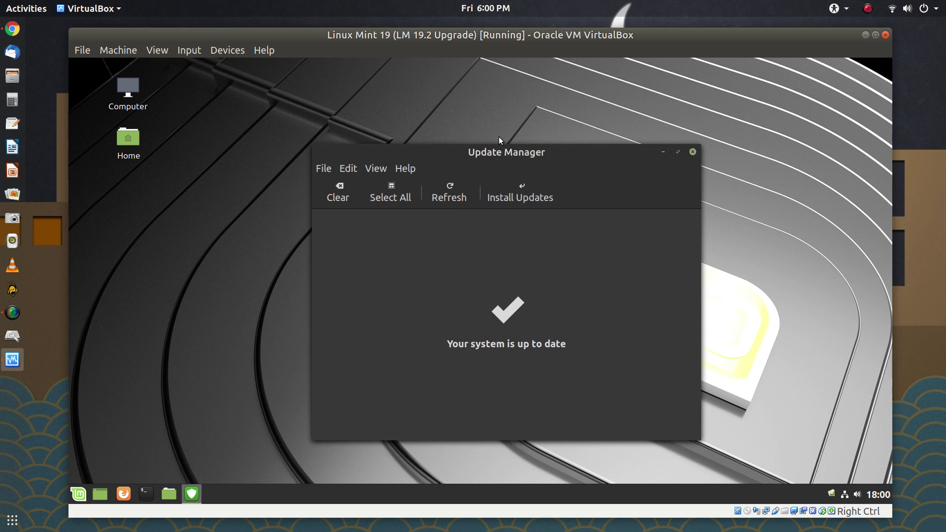
Step: Open a new terminal window to examine the scrollbar at its new width, and close the window
left_click(494, 135)
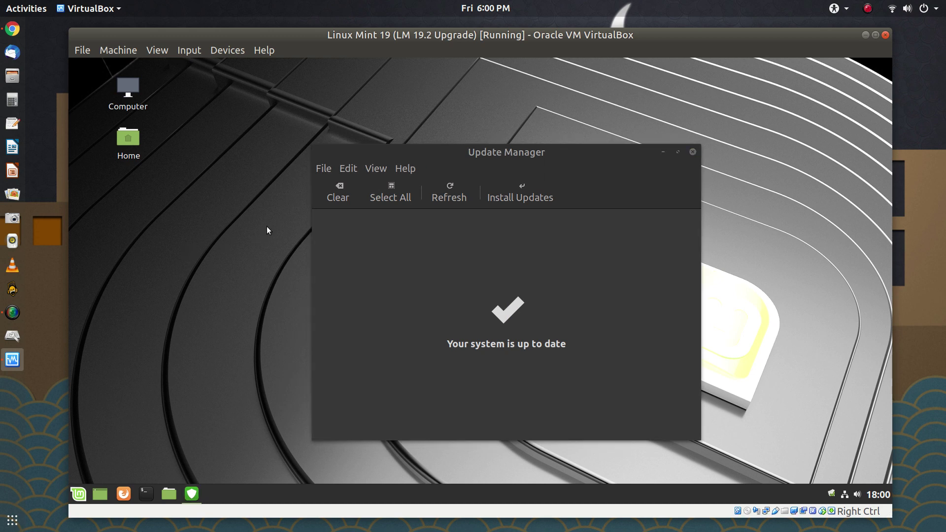
key("ctrl+alt+t")
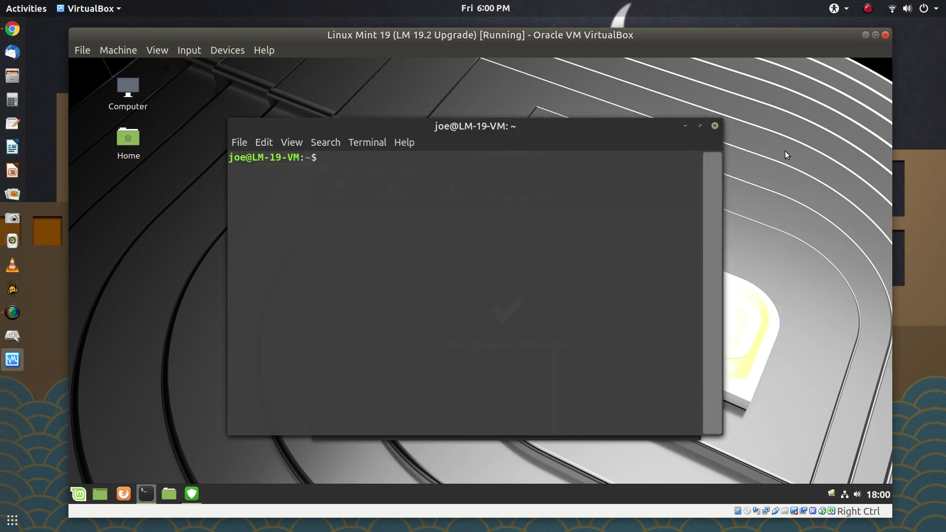
left_click(715, 127)
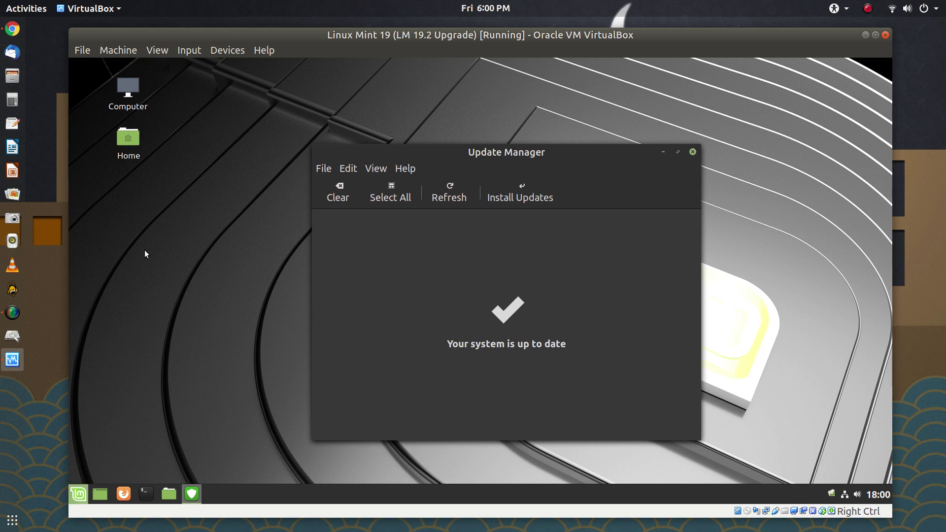
Step: Open Software Manager from the application menu, view its editors' picks and categories, and close it
key("super")
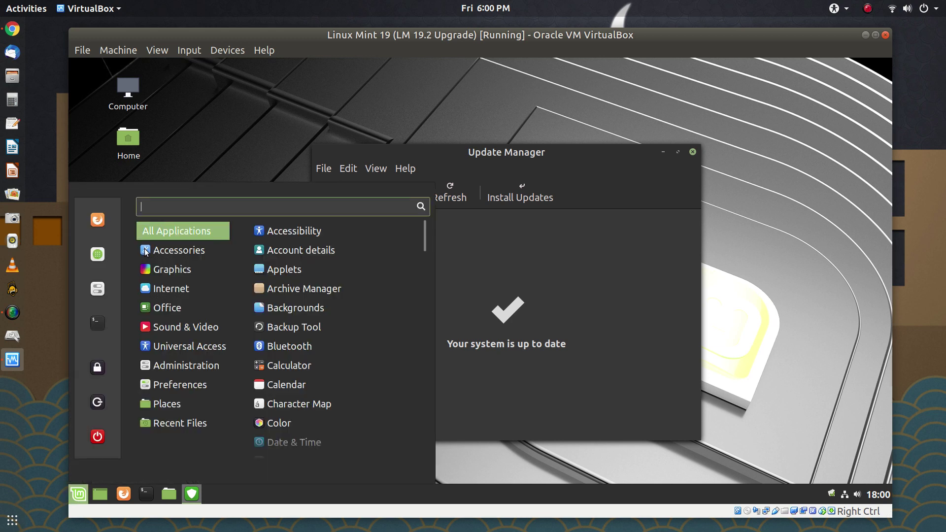
left_click(91, 253)
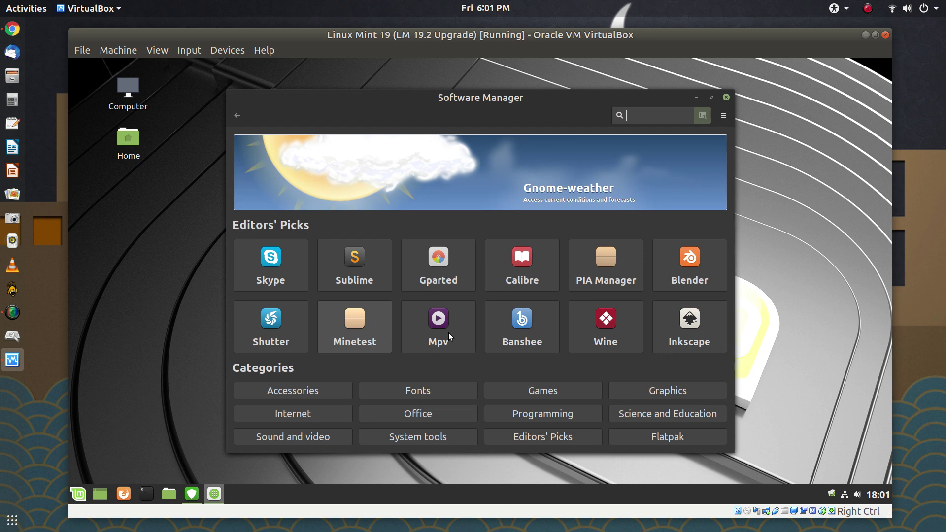
left_click(727, 97)
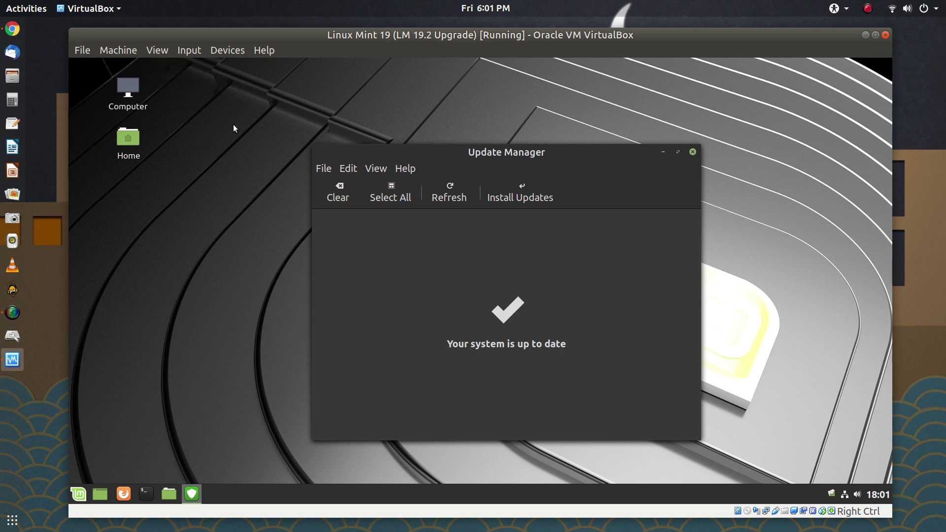
Step: Browse the application menu's categories, including Recent Files and Accessories, and close the menu
left_click(132, 101)
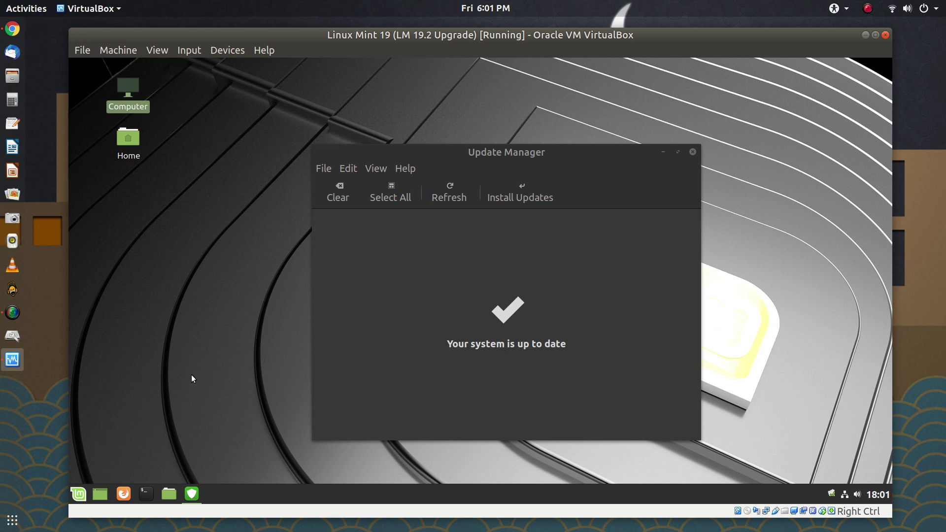
left_click(79, 494)
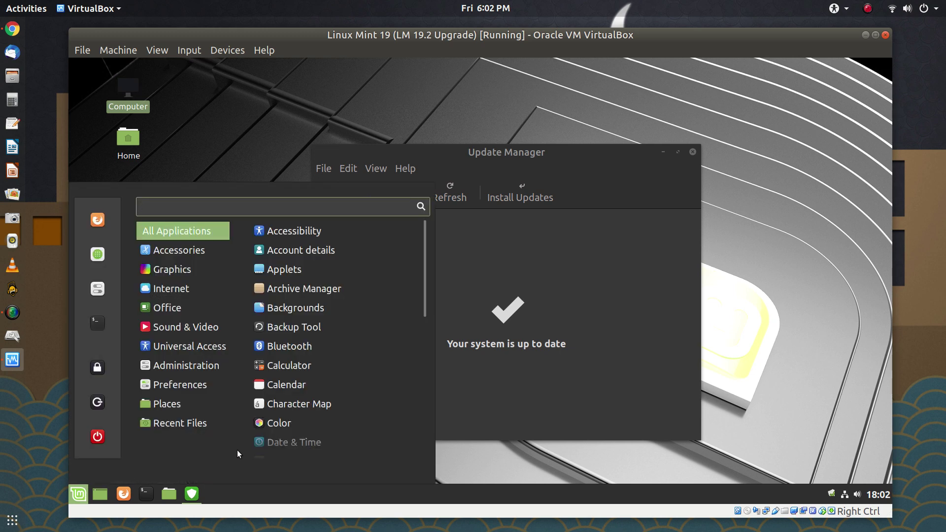
left_click(209, 424)
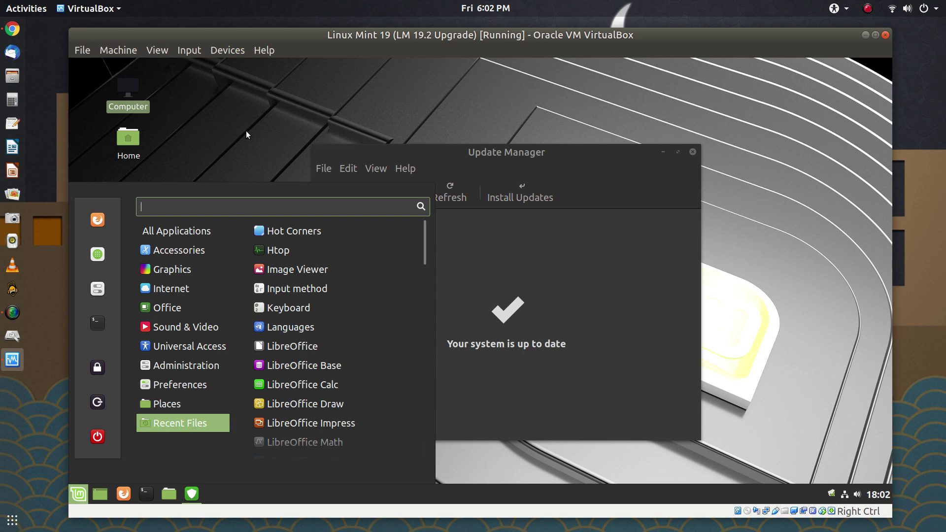
key("Down")
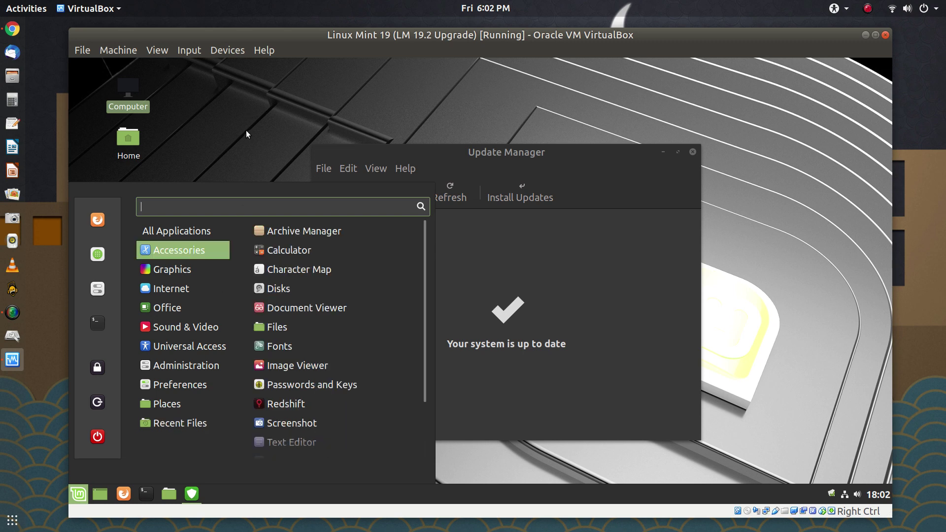
left_click(251, 113)
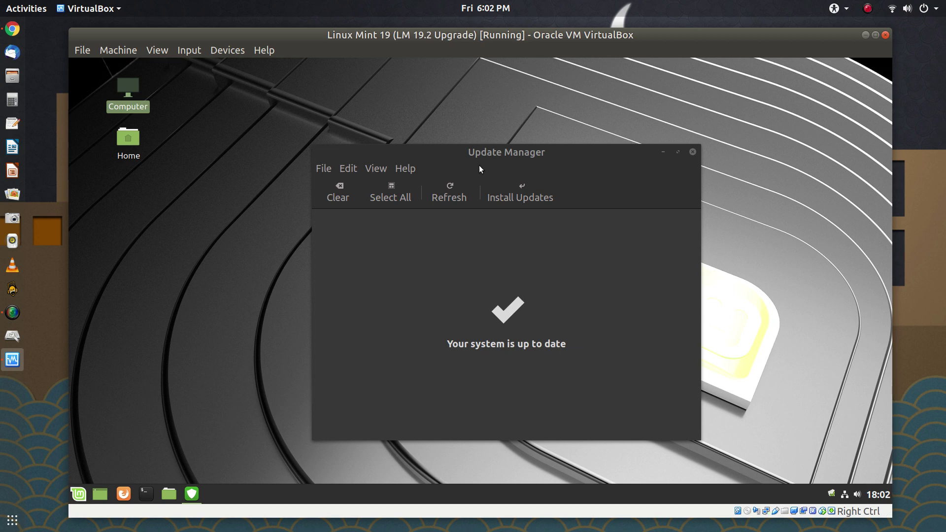
Step: Open the Linux kernels view from Update Manager and continue past the caution message to the kernel list
left_click(379, 167)
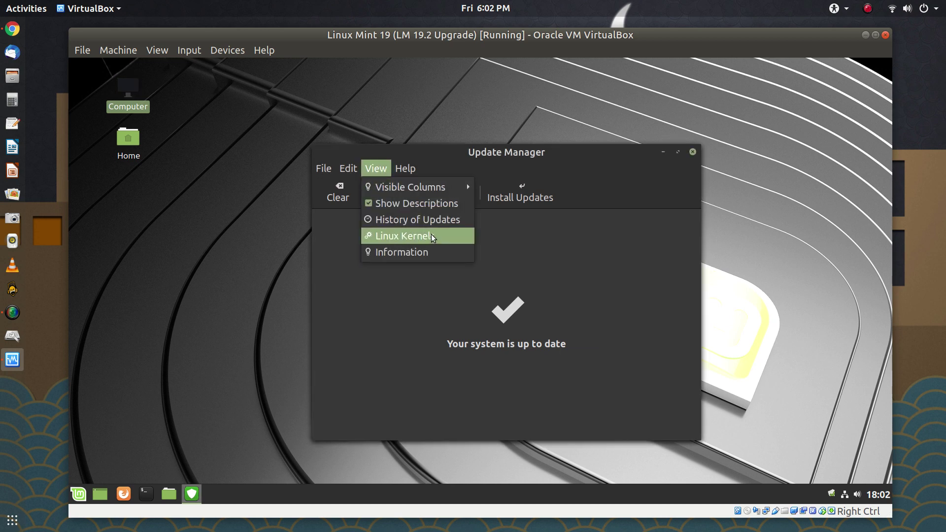
left_click(431, 237)
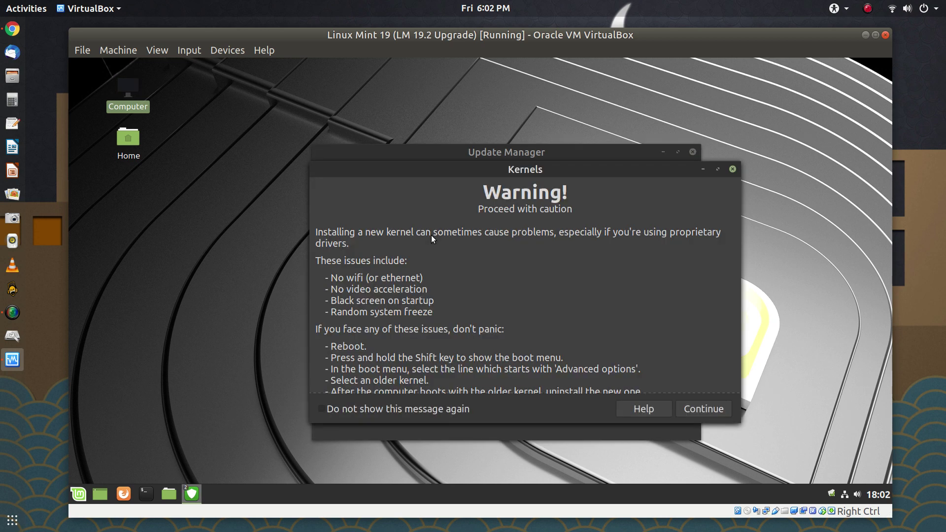
left_click(712, 405)
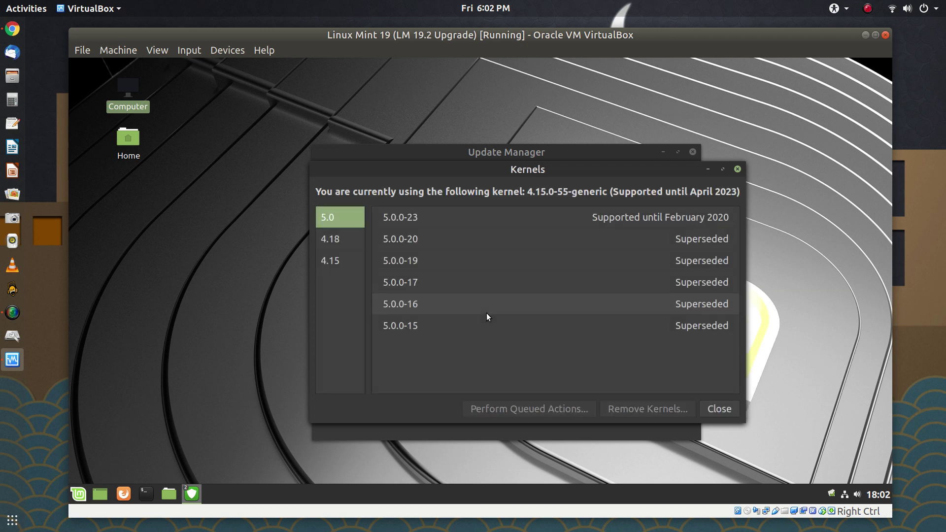
Step: Examine the available kernels in the 4.15 series, and close both the Kernels window and Update Manager
left_click(345, 259)
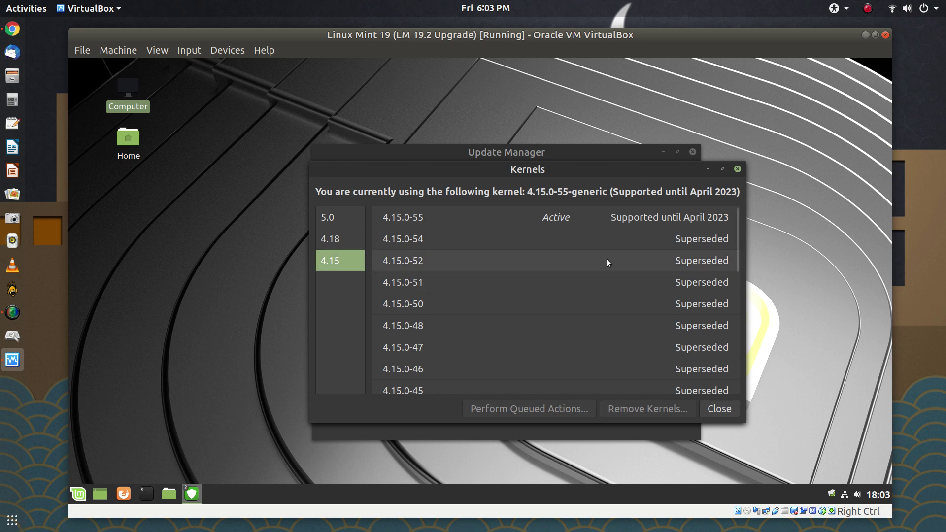
scroll(607, 259, "down", 1)
scroll(607, 259, "down", 10)
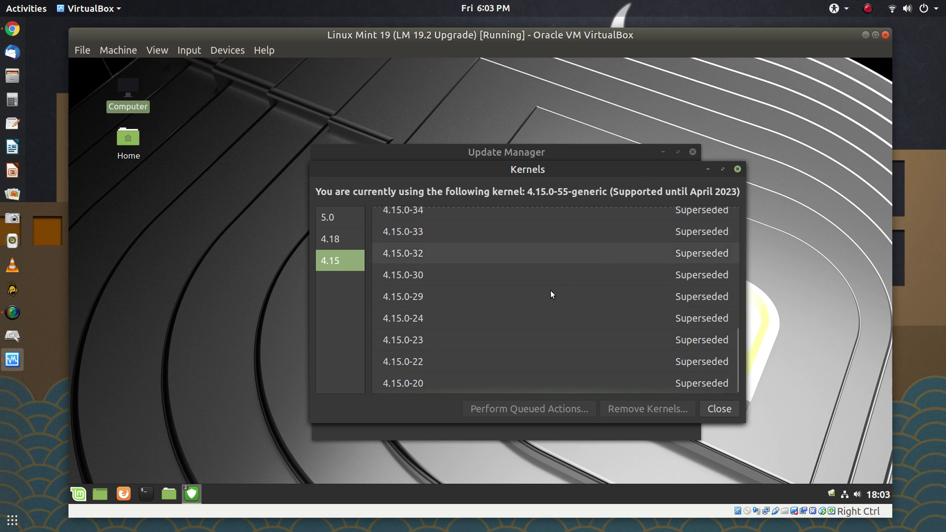
scroll(548, 282, "up", 10)
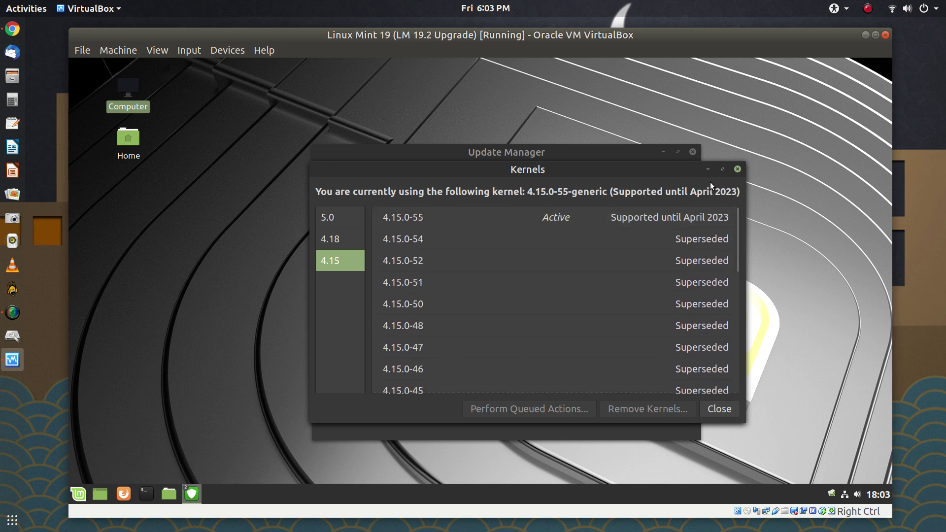
left_click(740, 170)
left_click(693, 153)
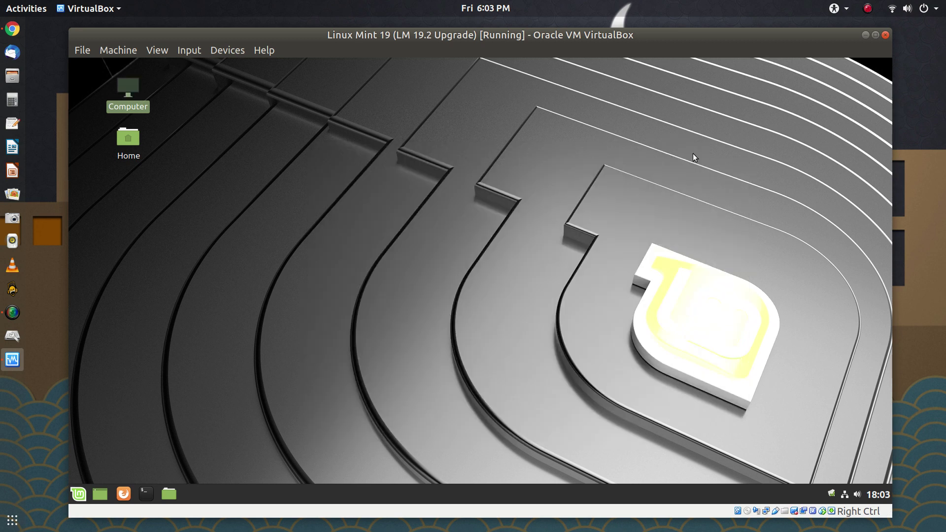
left_click(561, 191)
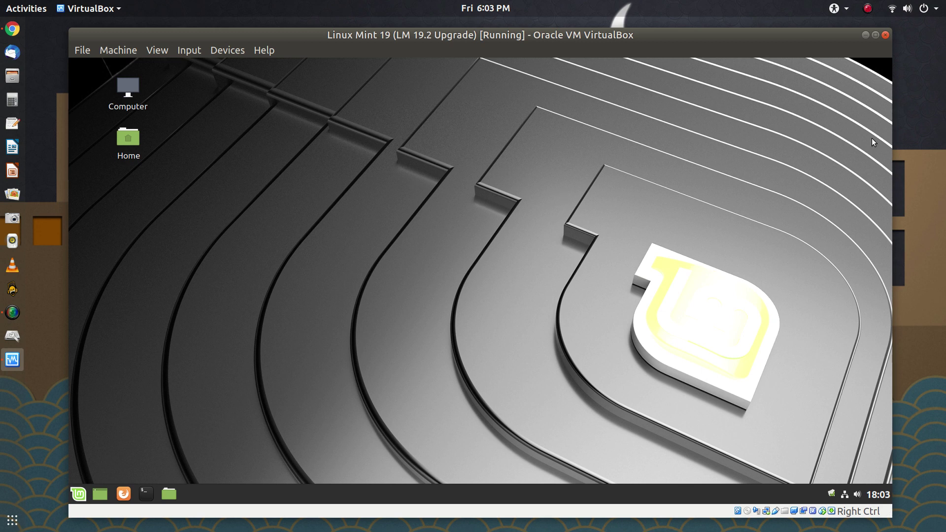
left_click(938, 118)
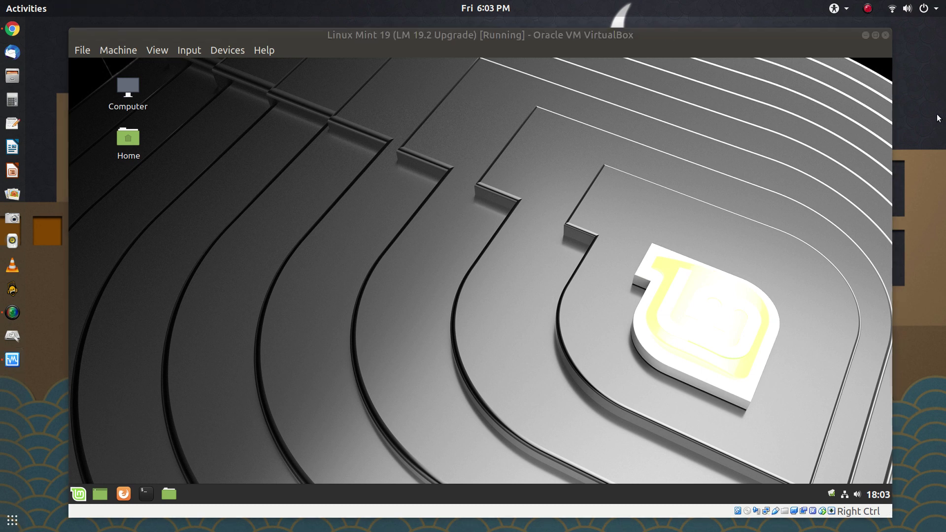